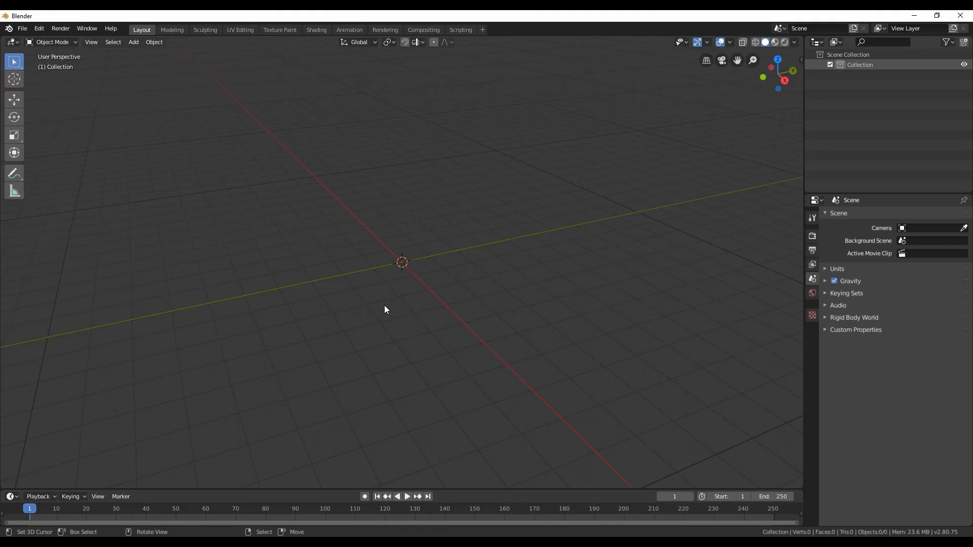
Switch to the front orthographic view of the empty scene
key("KP_1")
Load the bottle JPG from the Desktop as a reference image
key("shift+a")
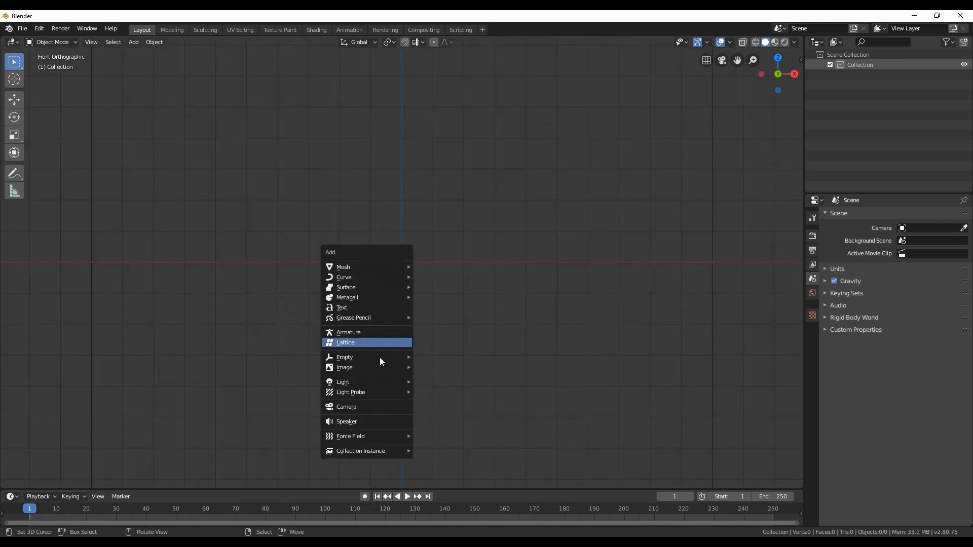
mouse_move(347, 367)
left_click(441, 369)
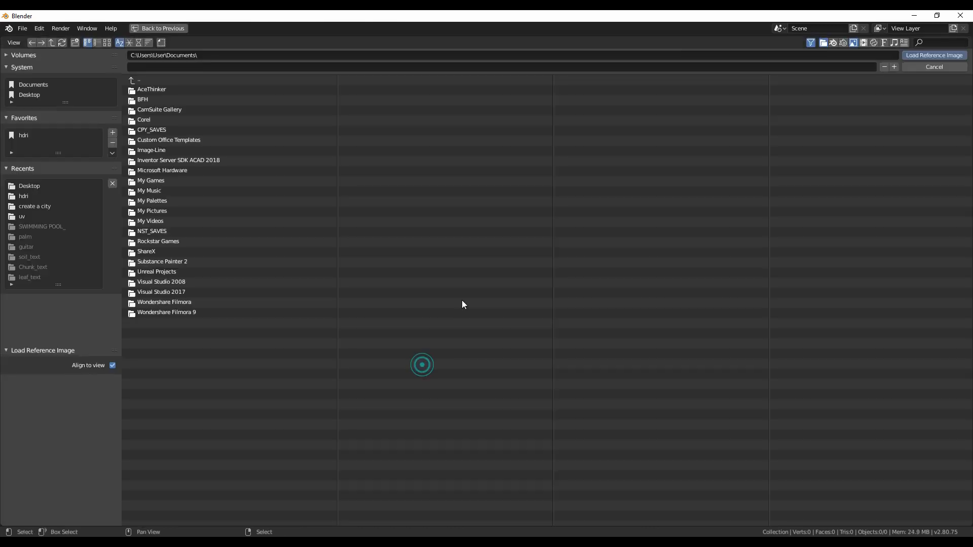
left_click(31, 94)
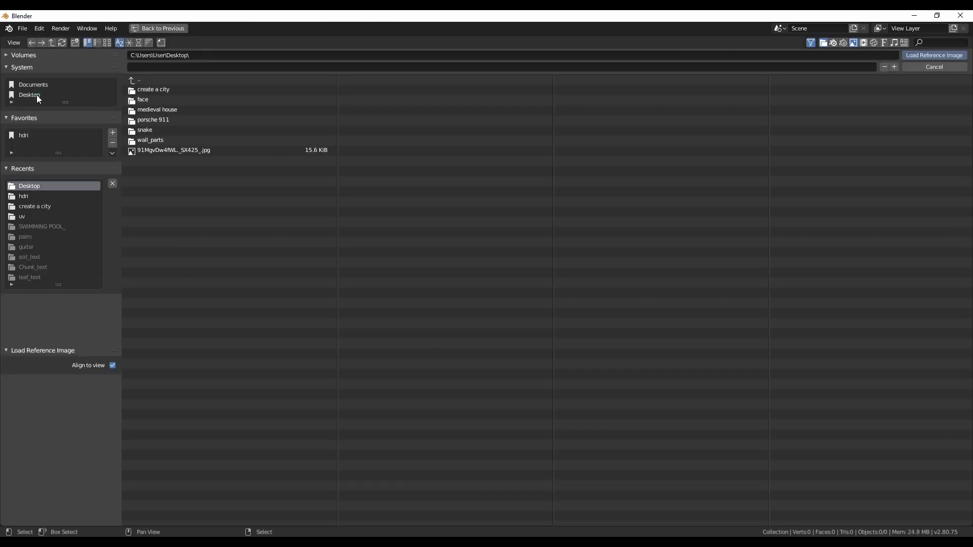
left_click(183, 151)
left_click(927, 56)
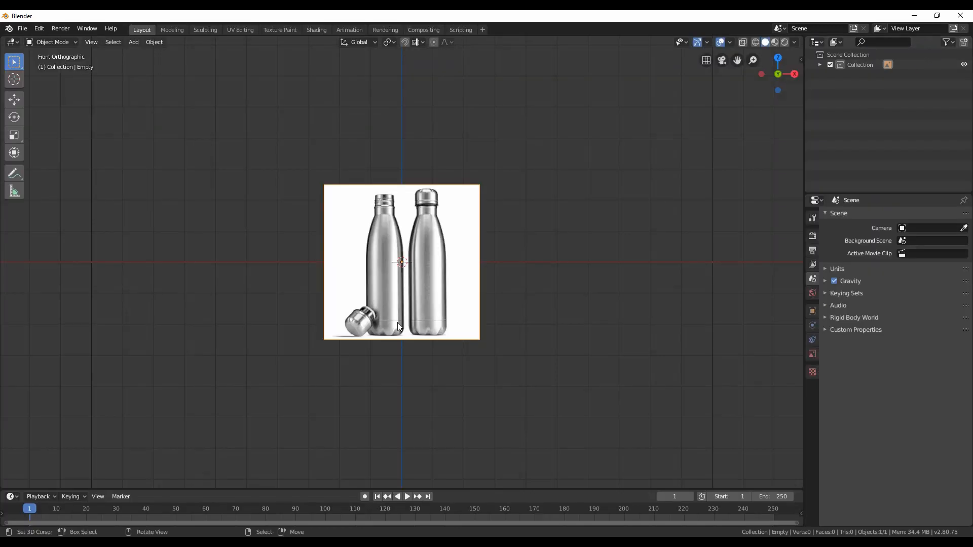
Enlarge the reference and move it along Z and X so the left bottle's base sits at the origin
key("s")
key("g")
key("z")
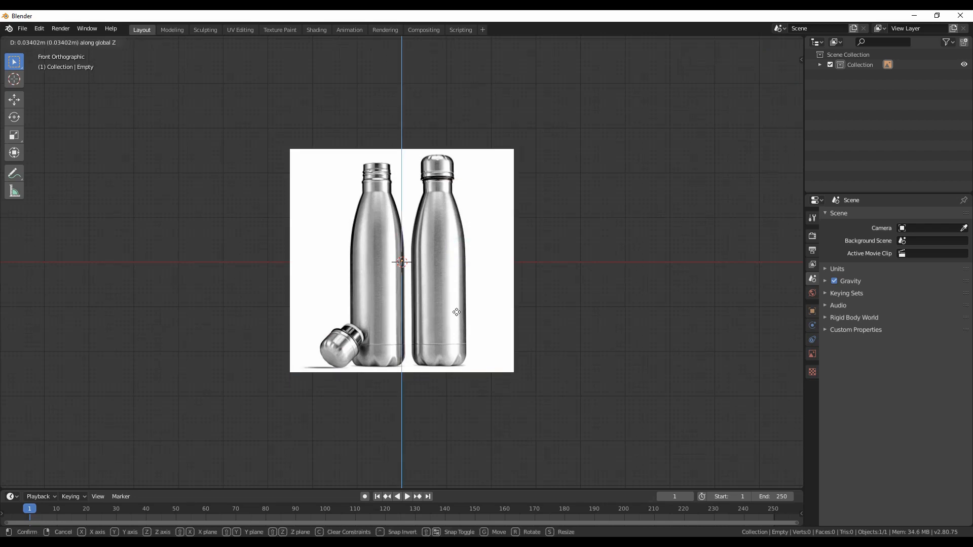
left_click(447, 414)
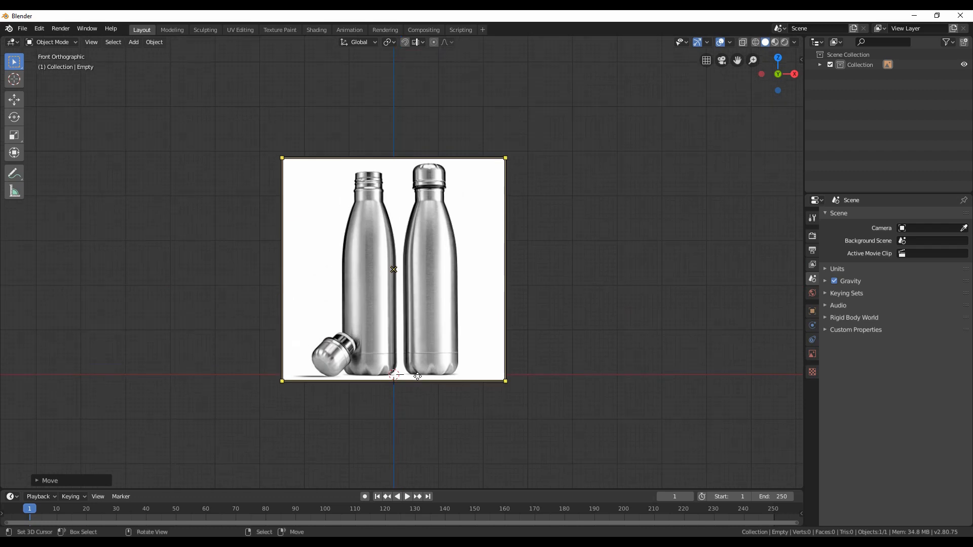
scroll(426, 263, "up", 2)
scroll(484, 437, "up", 1)
left_click(484, 438)
left_click(467, 437)
key("g")
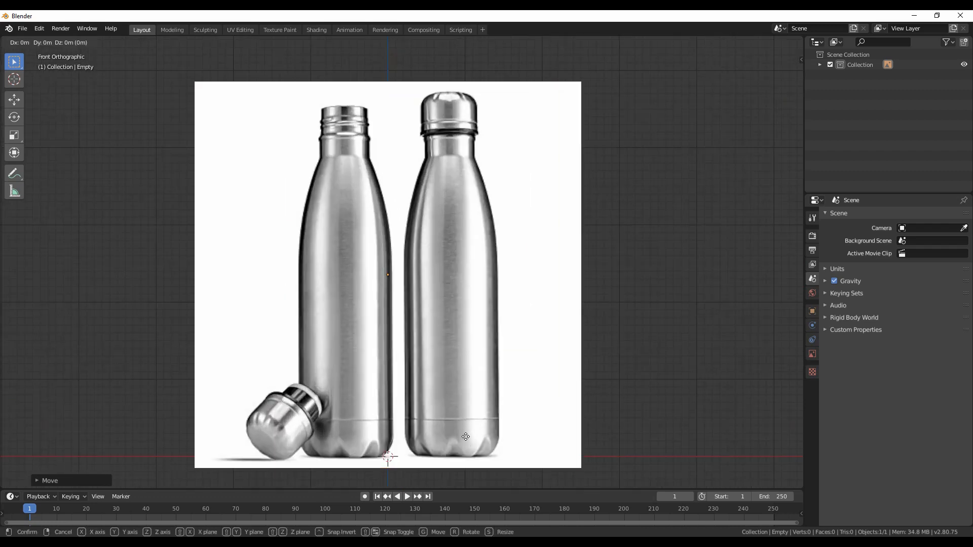
key("x")
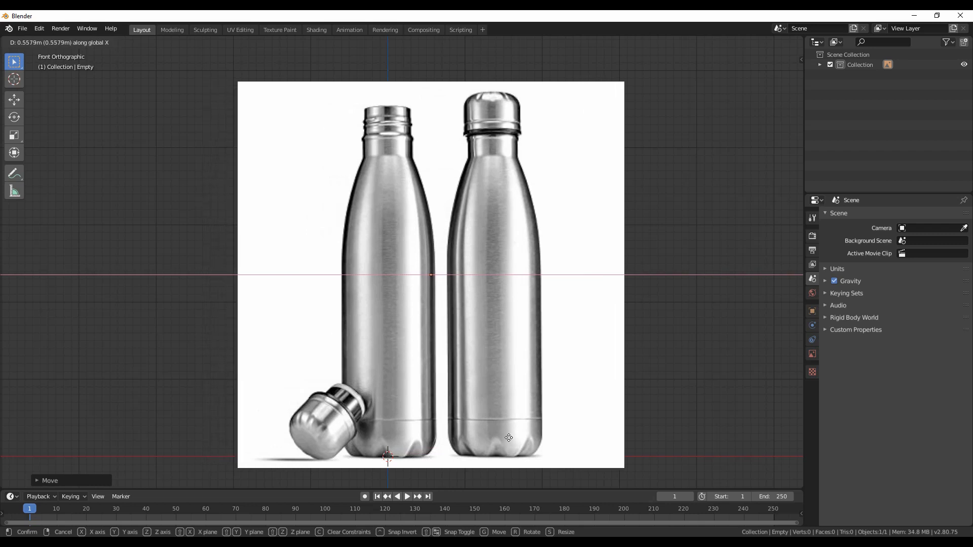
left_click(508, 438)
key("shift+a")
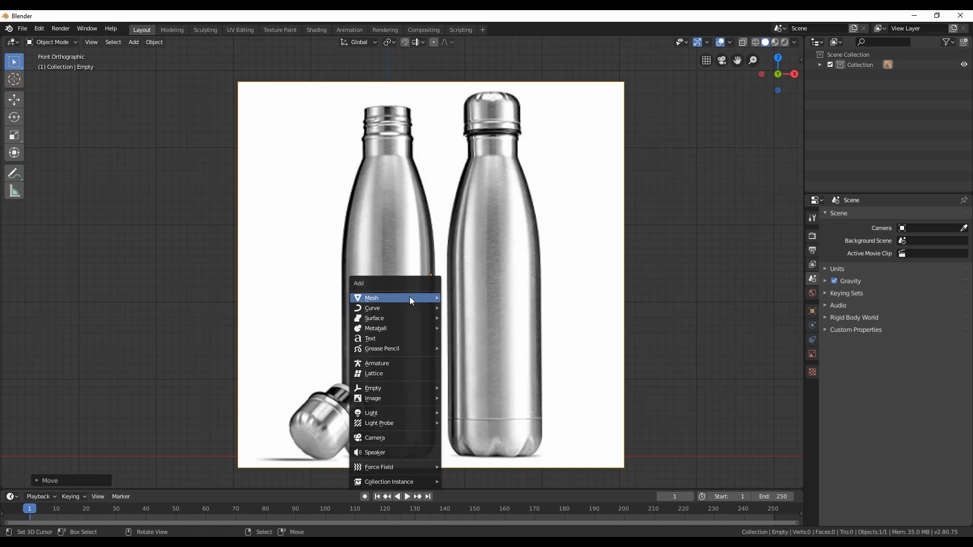
Add a cylinder, switch to wireframe shading and shrink it to the left bottle's width
mouse_move(380, 297)
left_click(463, 343)
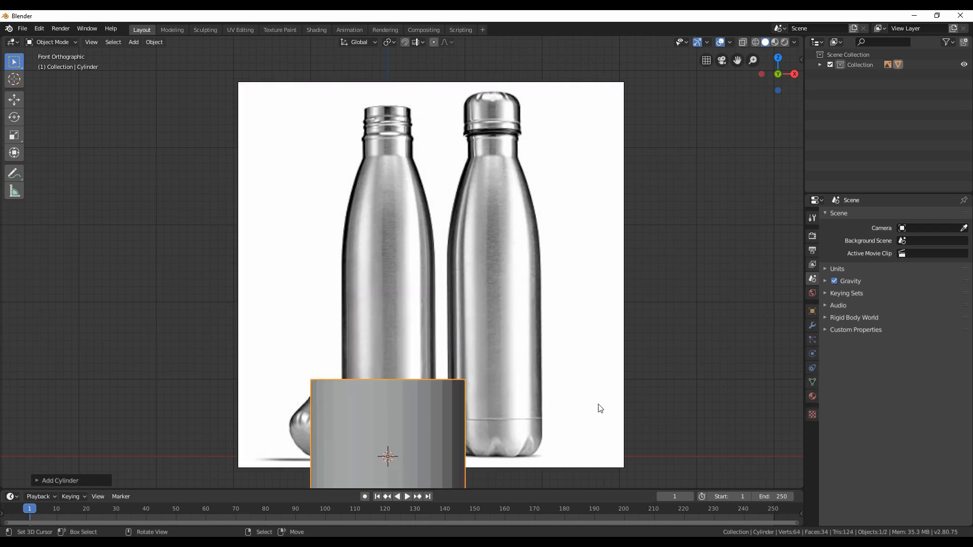
key("z")
left_click(473, 416)
key("s")
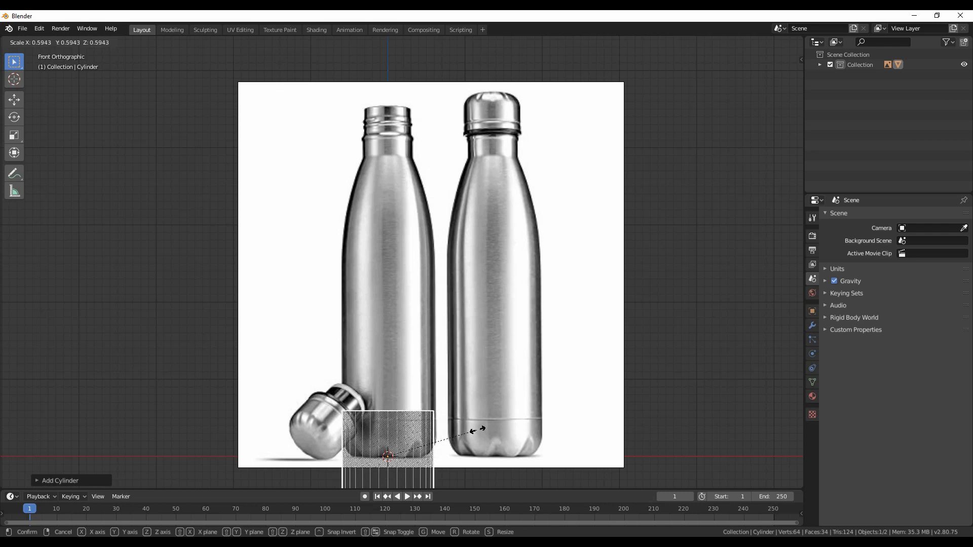
left_click(478, 430)
Move the cylinder along X and Z toward the left bottle's base
key("g")
key("x")
left_click(485, 429)
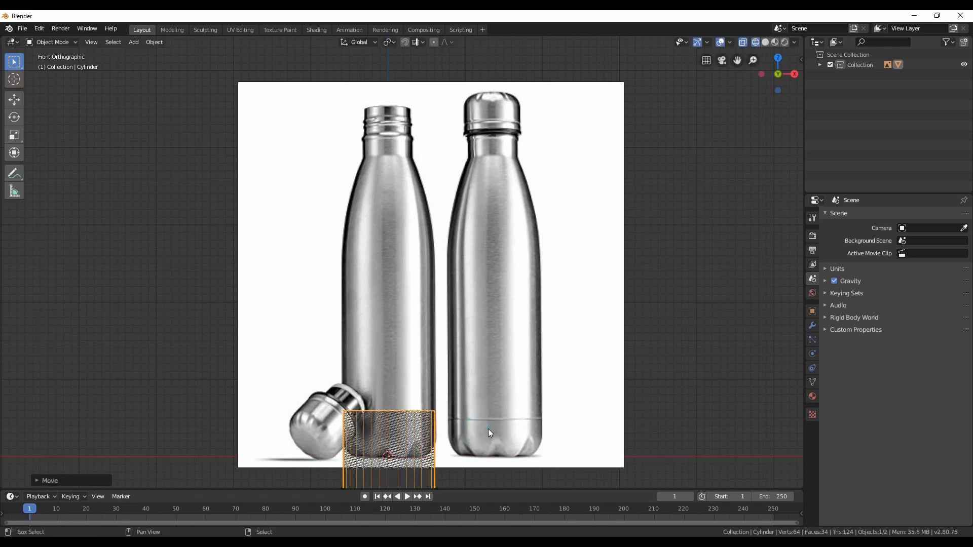
key("g")
key("z")
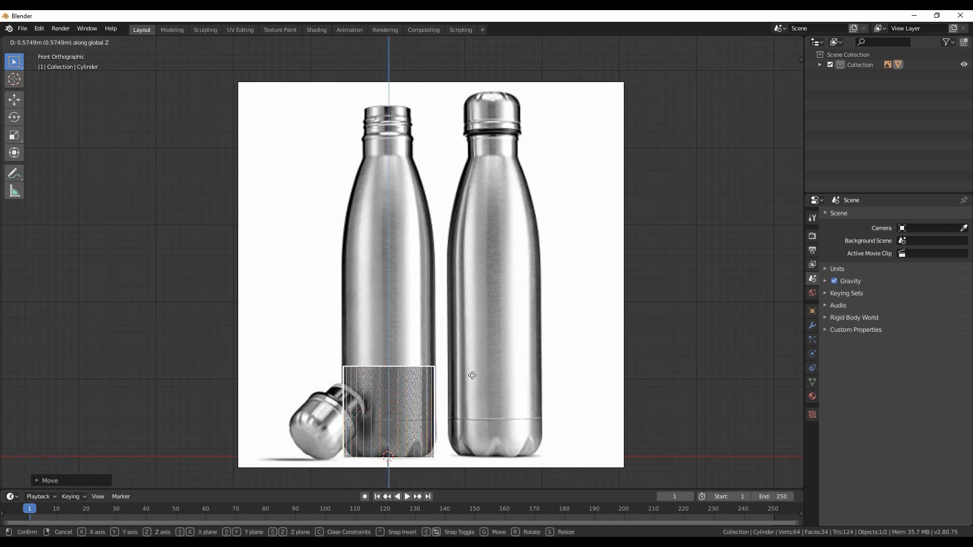
In Edit Mode, raise the cylinder's top edge ring to the bottle's shoulder height
left_click(472, 374)
key("Tab")
key("alt+z")
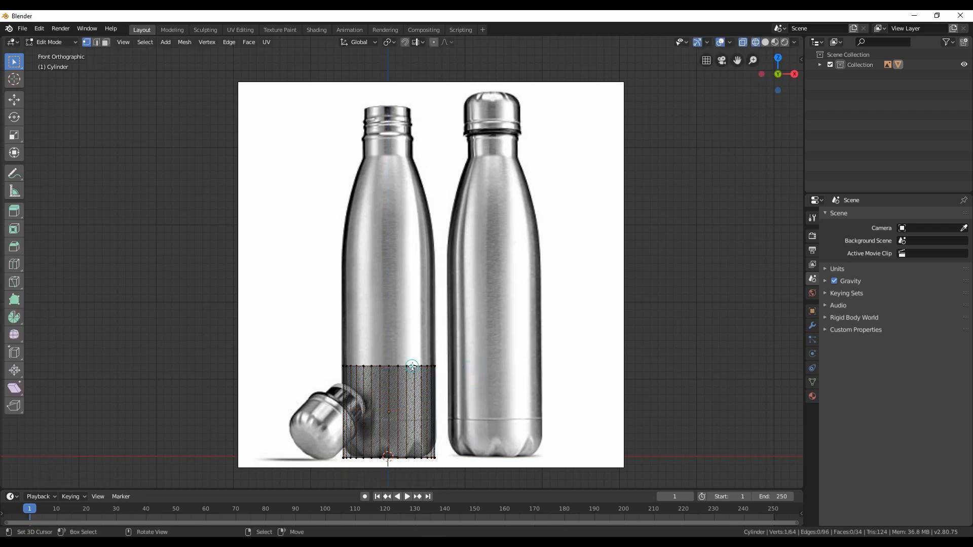
left_click(411, 368, "alt")
key("g")
key("z")
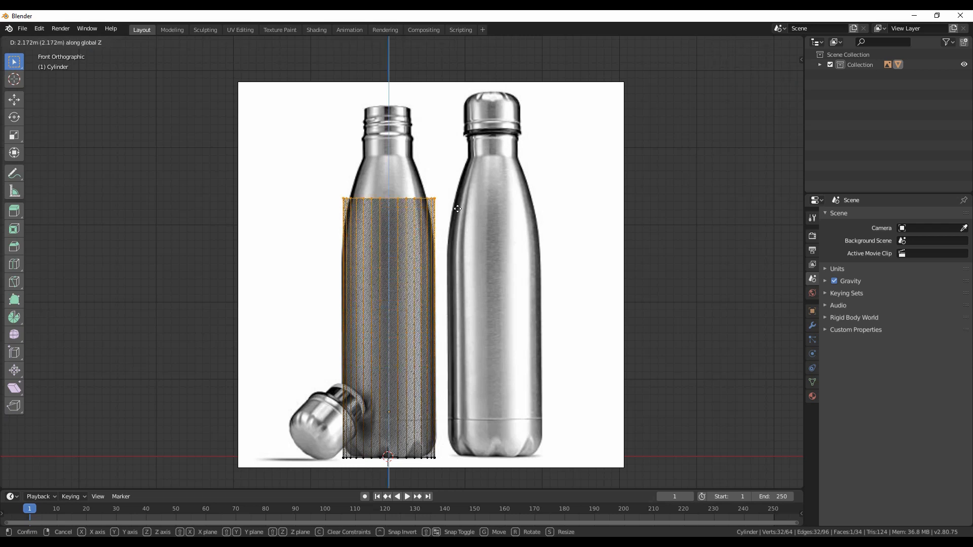
left_click(451, 242)
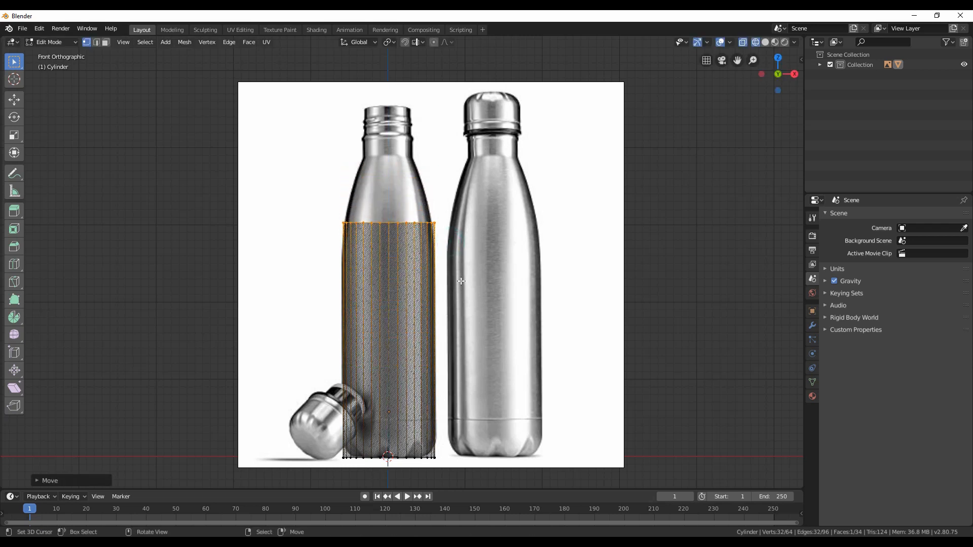
Extrude the top ring up to neck height and narrow it to the neck width
key("e")
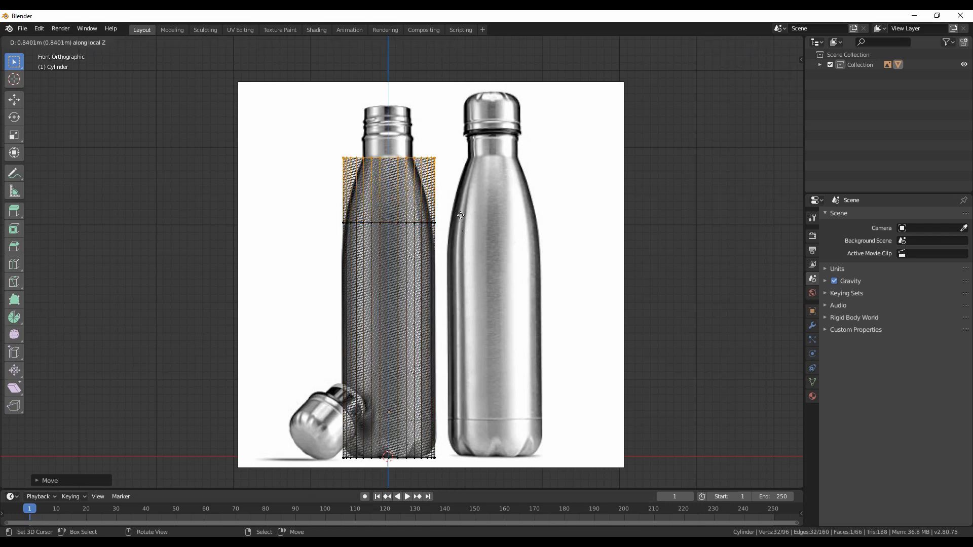
left_click(460, 214)
key("s")
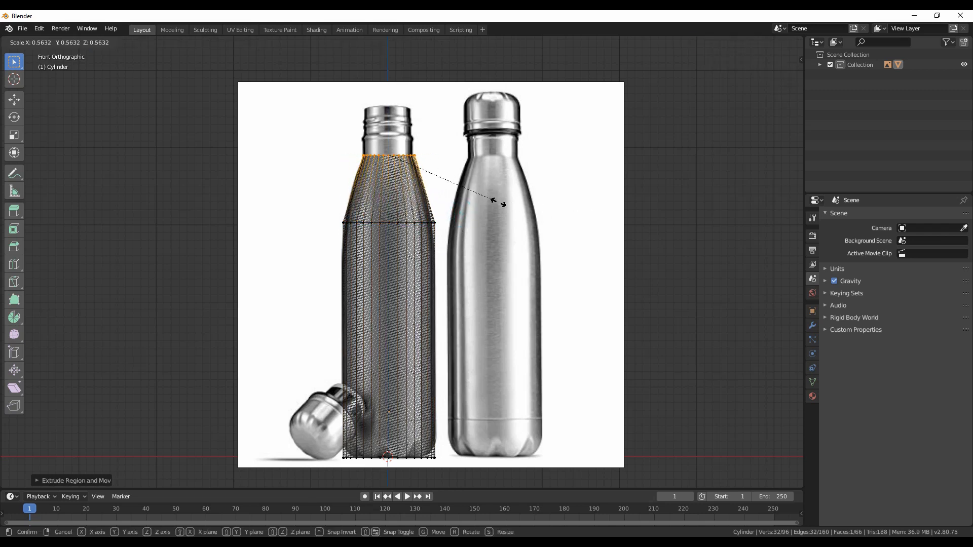
left_click(487, 200)
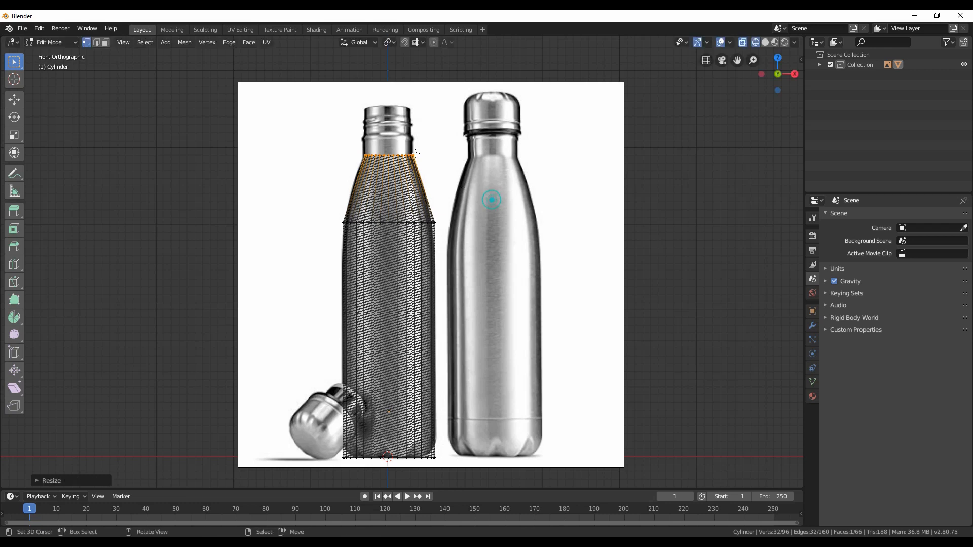
scroll(414, 304, "up", 3)
scroll(414, 304, "up", 2)
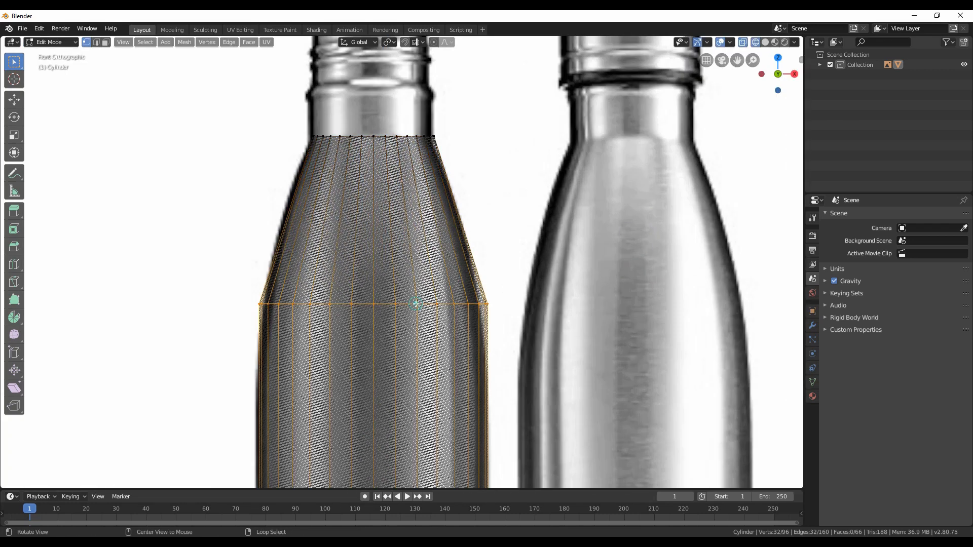
Bevel the shoulder-base edge ring with 2 segments to round it
left_click(414, 304, "alt")
key("ctrl+b")
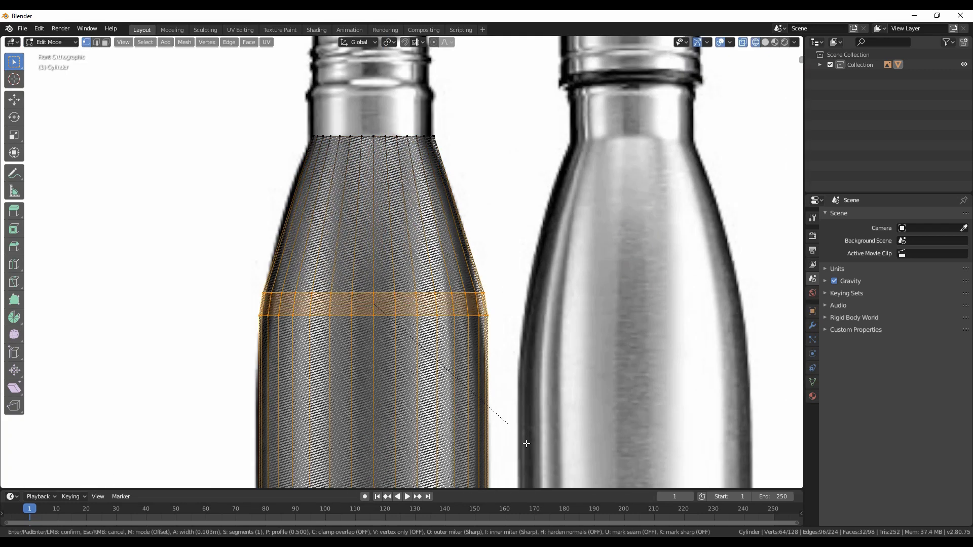
scroll(609, 266, "up", 1)
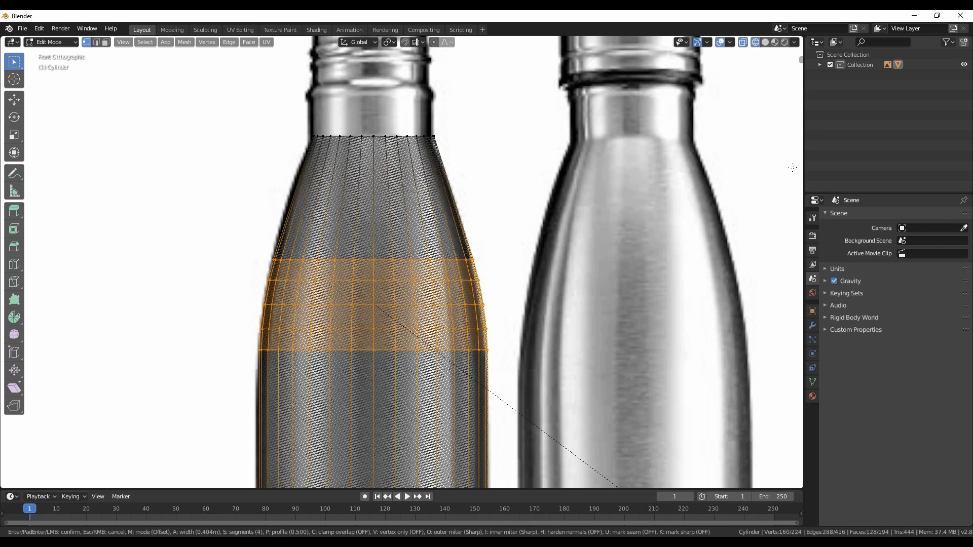
left_click(792, 168)
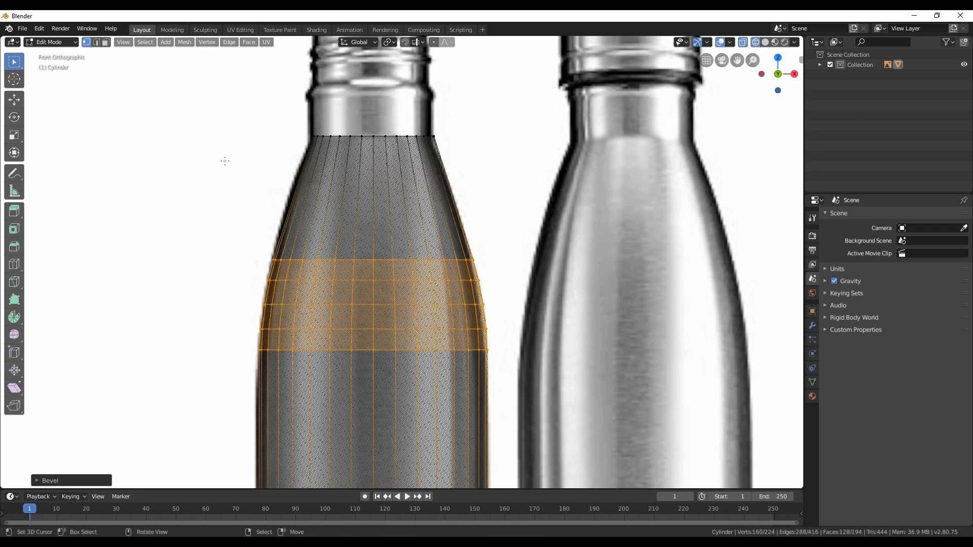
Add a loop cut on the upper shoulder, widen it to the reference curve and bevel it
key("ctrl+r")
left_click(312, 192)
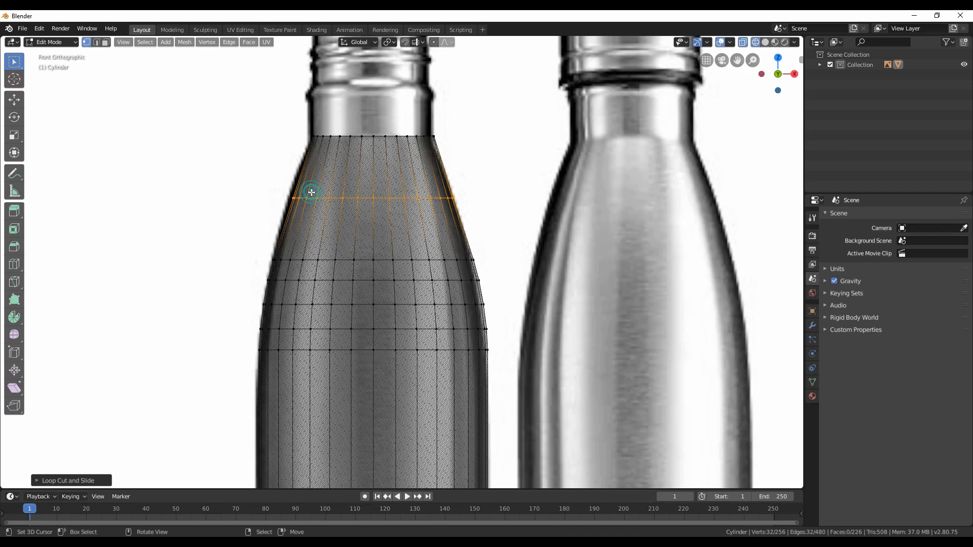
key("s")
left_click(381, 213)
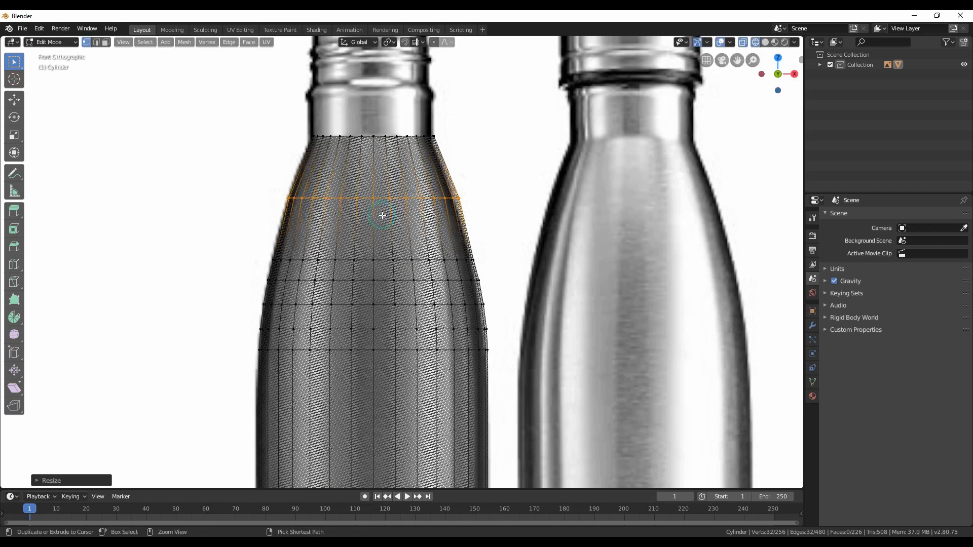
key("ctrl+b")
scroll(383, 243, "down", 2)
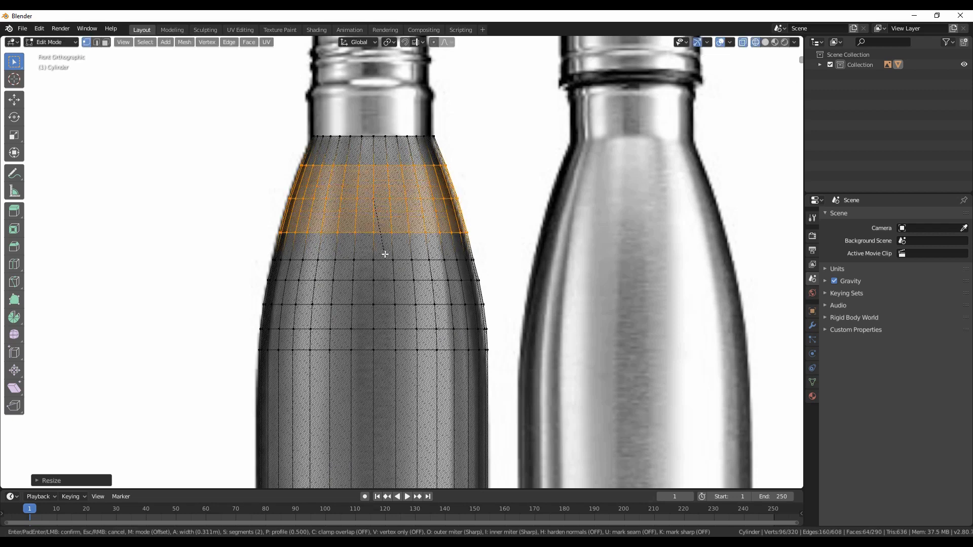
left_click(385, 259)
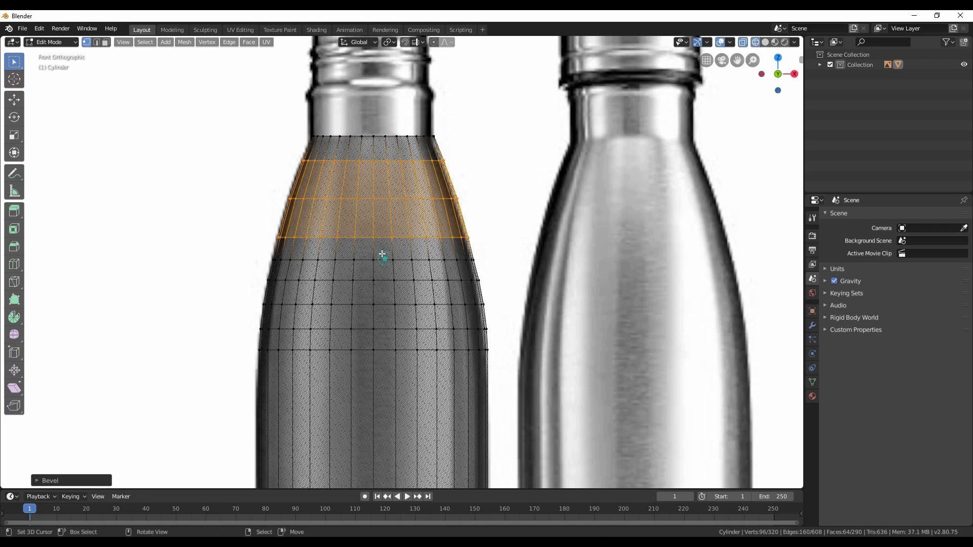
left_click(378, 138, "alt")
scroll(388, 152, "down", 2)
scroll(403, 228, "up", 3)
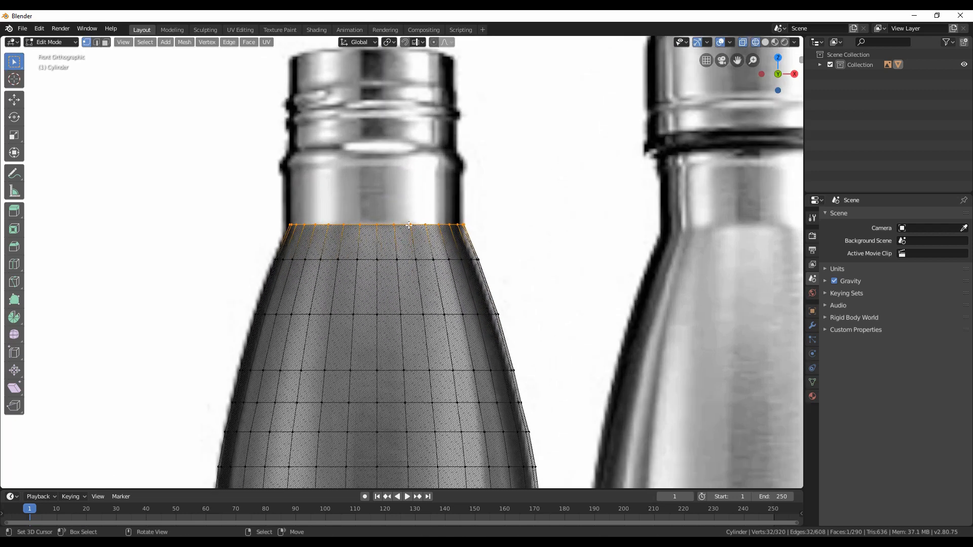
Extrude and scale the neck loop in steps to form a raised lip partway up the neck
key("e")
left_click(404, 181)
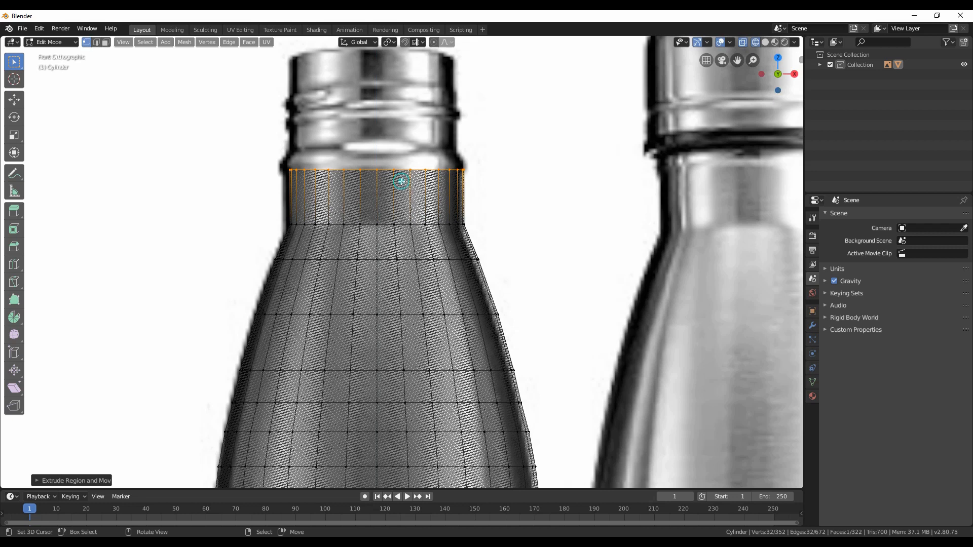
scroll(384, 329, "down", 1)
scroll(384, 330, "up", 1)
key("e")
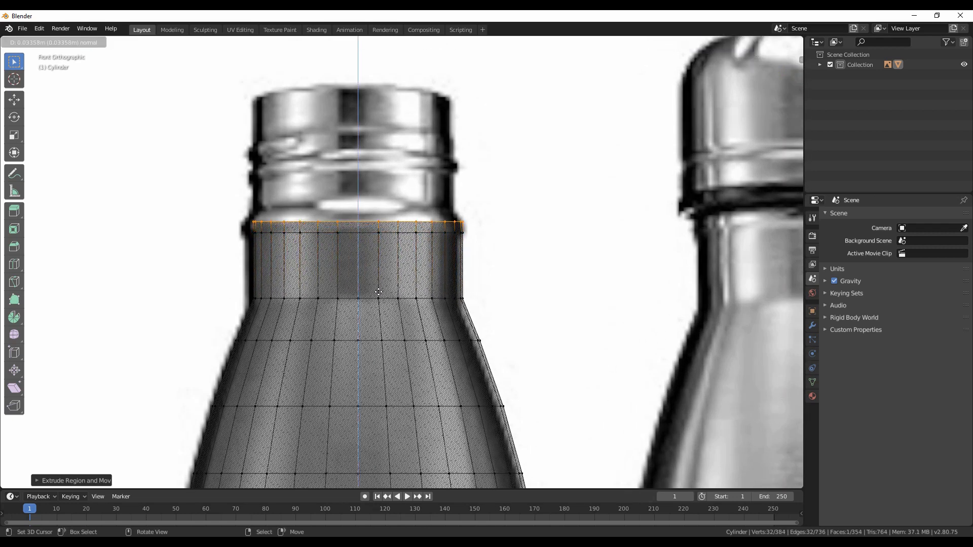
left_click(378, 293)
key("s")
left_click(387, 300)
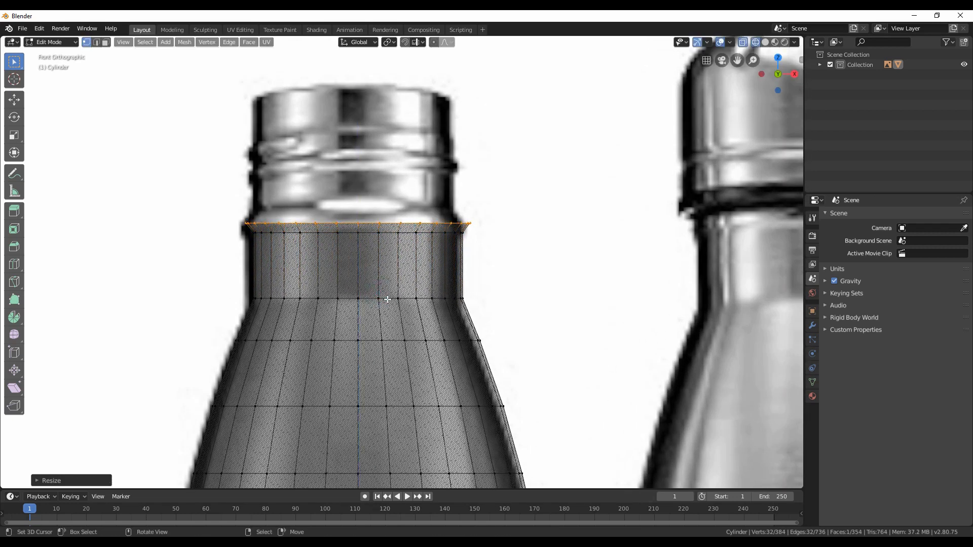
key("e")
left_click(385, 286)
key("s")
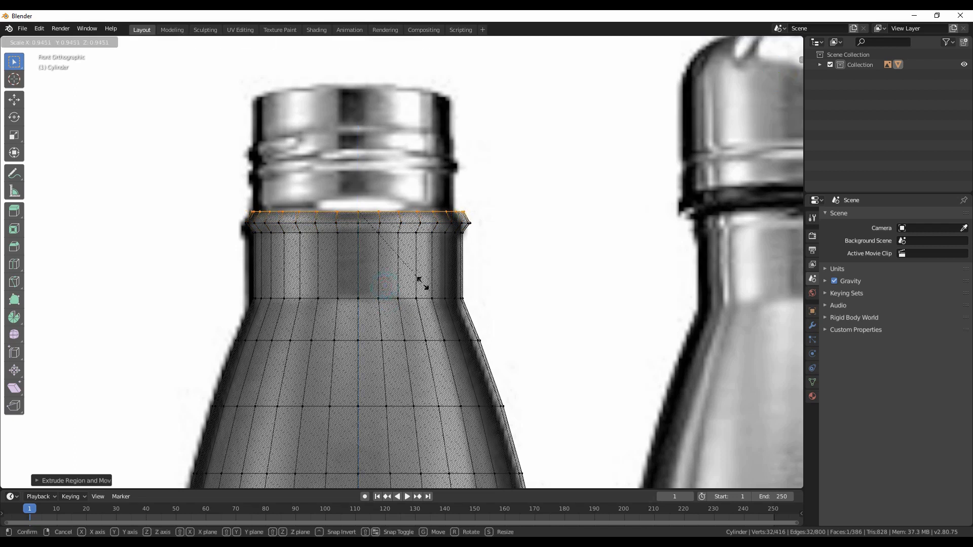
left_click(413, 278)
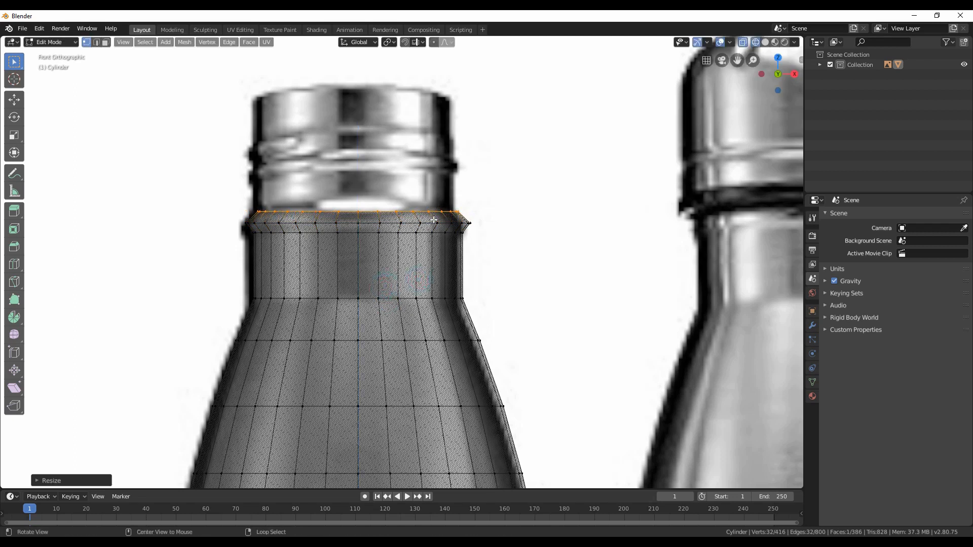
Lower and slightly narrow the top loop, then bevel it into a band
key("e")
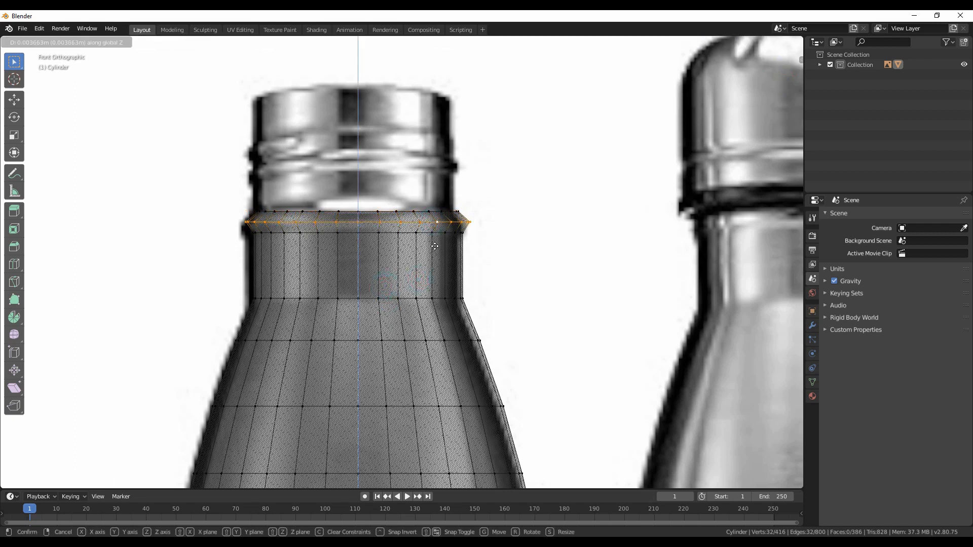
left_click(455, 249)
key("s")
left_click(468, 247)
key("ctrl+b")
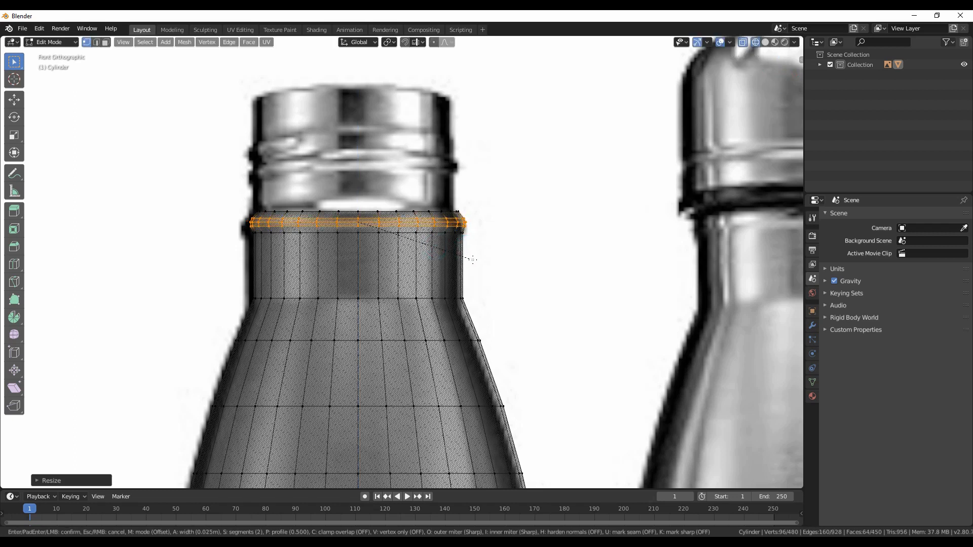
left_click(466, 248)
Extrude the top neck loop up to the rim height of the reference bottle
left_click(462, 244, "alt")
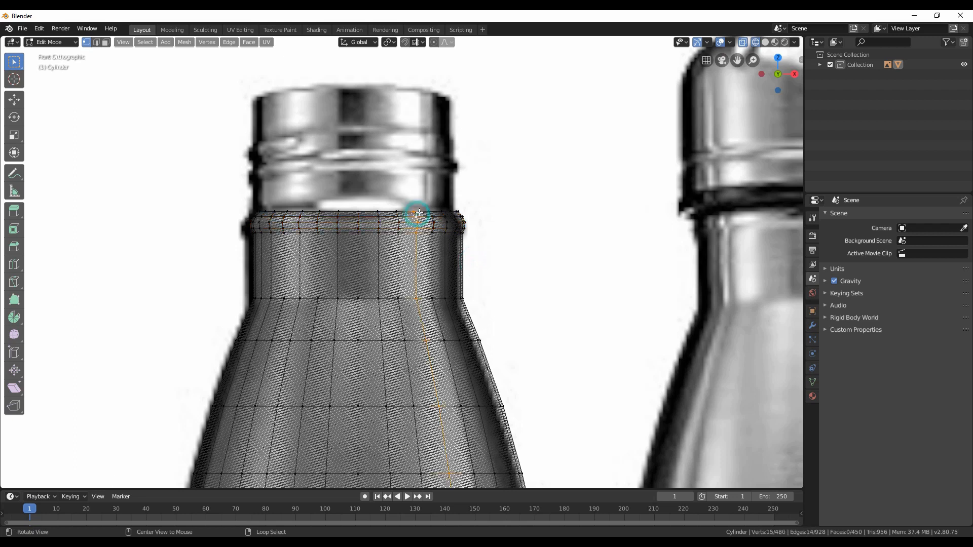
key("e")
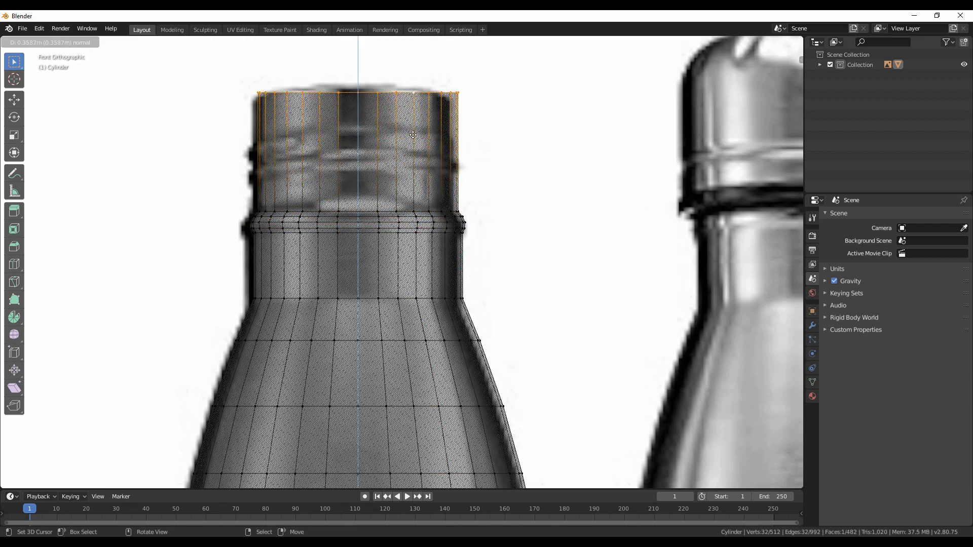
left_click(413, 136)
scroll(436, 181, "down", 3)
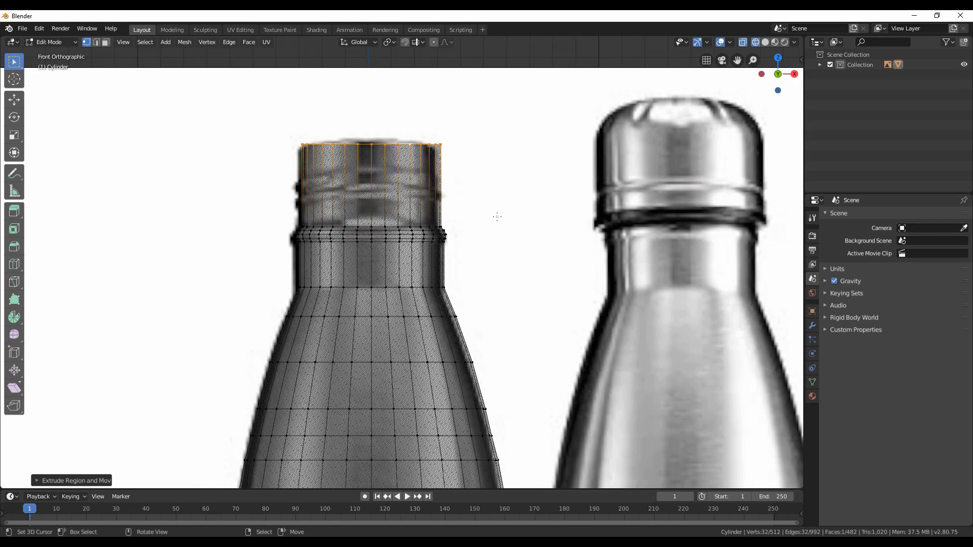
middle_click_drag(436, 183, 456, 274)
Inset the neck's top face and push it down into the neck
key("z")
left_click(500, 283)
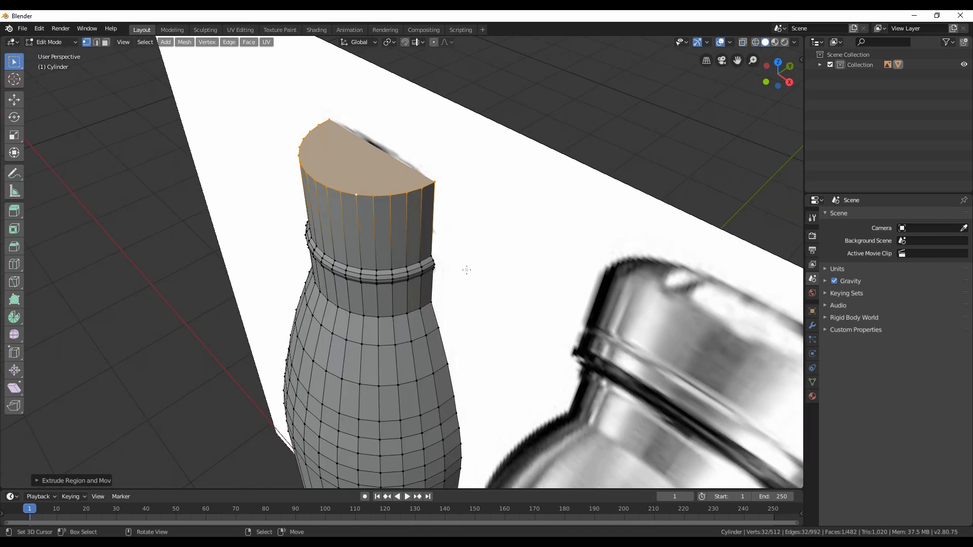
key("i")
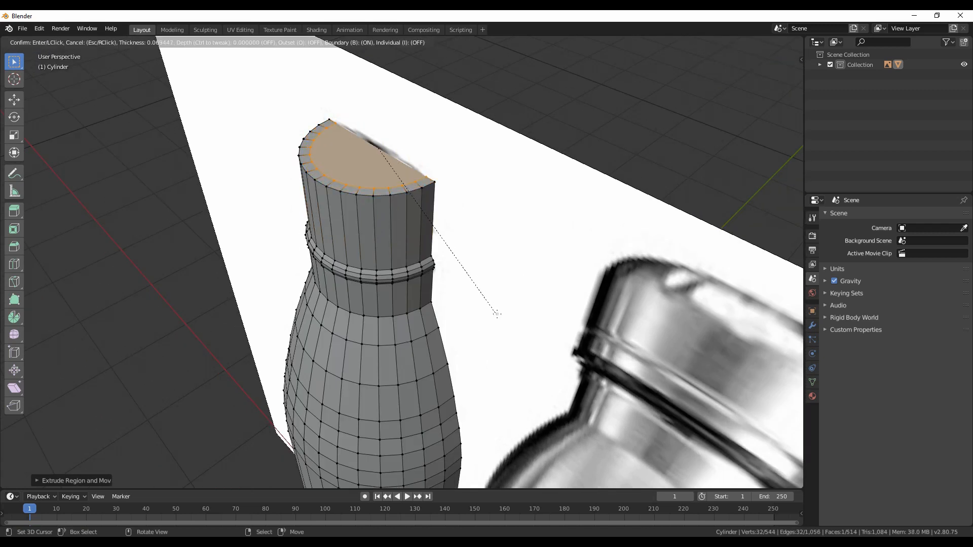
left_click(494, 313)
key("KP_1")
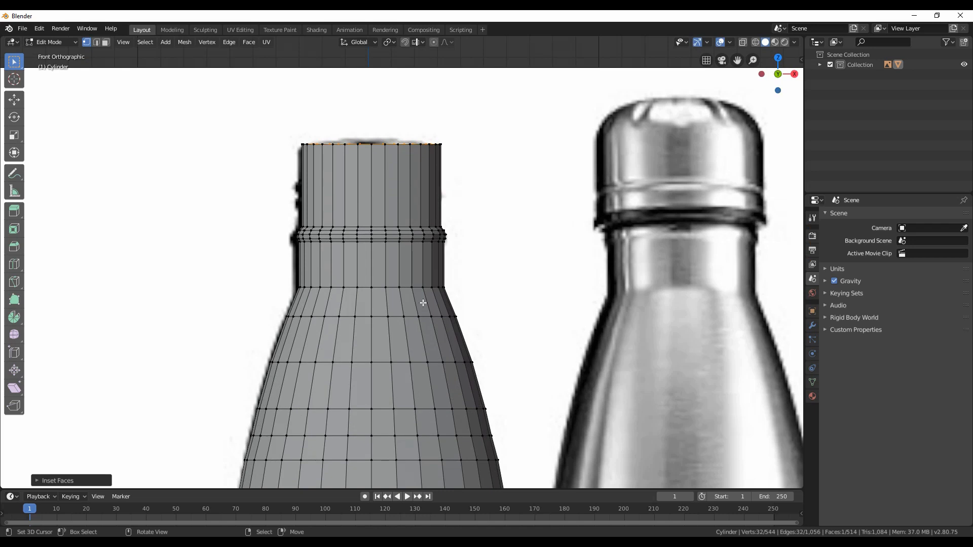
key("z")
left_click(362, 296)
key("e")
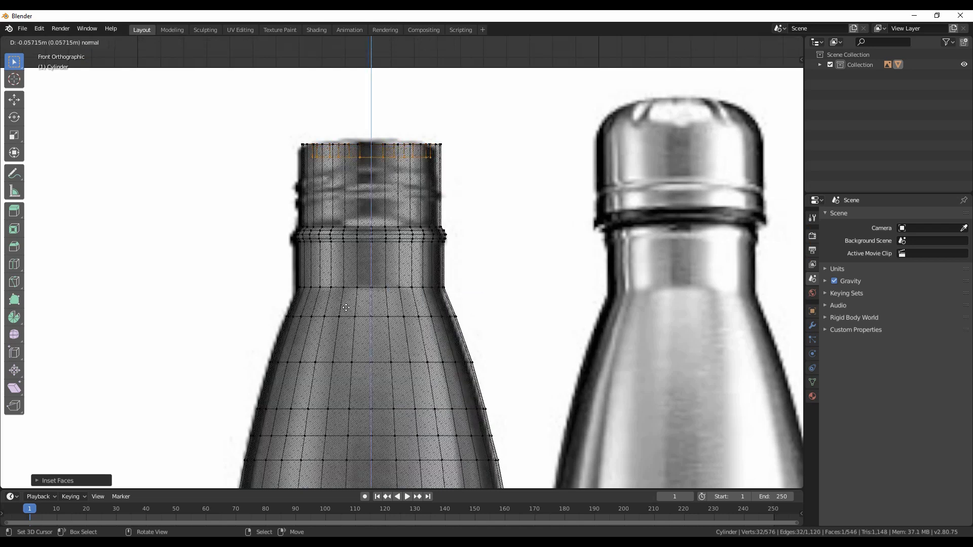
left_click(344, 435)
Extrude the shoulder loop downward three times, widening each new loop to the reference
middle_click_drag(344, 435, 342, 139, "shift")
key("e")
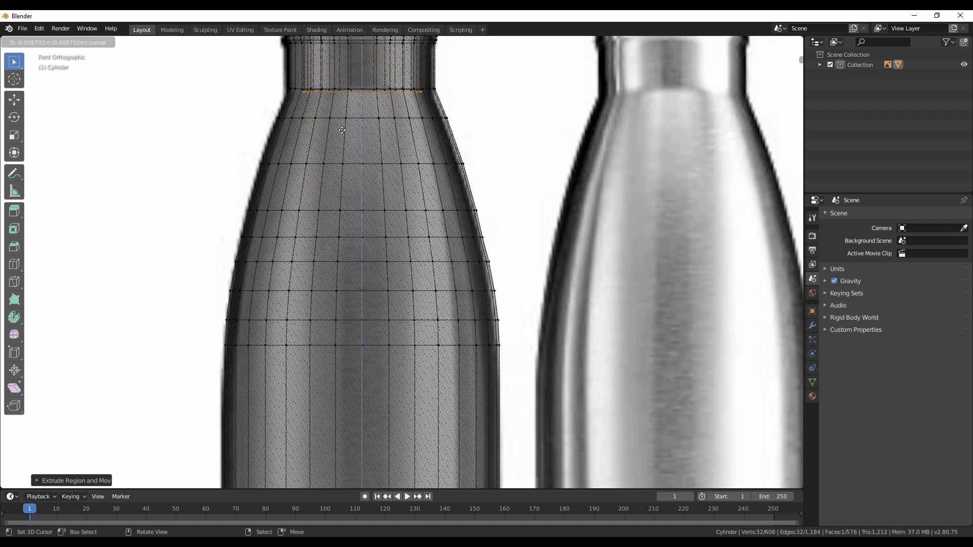
left_click(339, 150)
key("s")
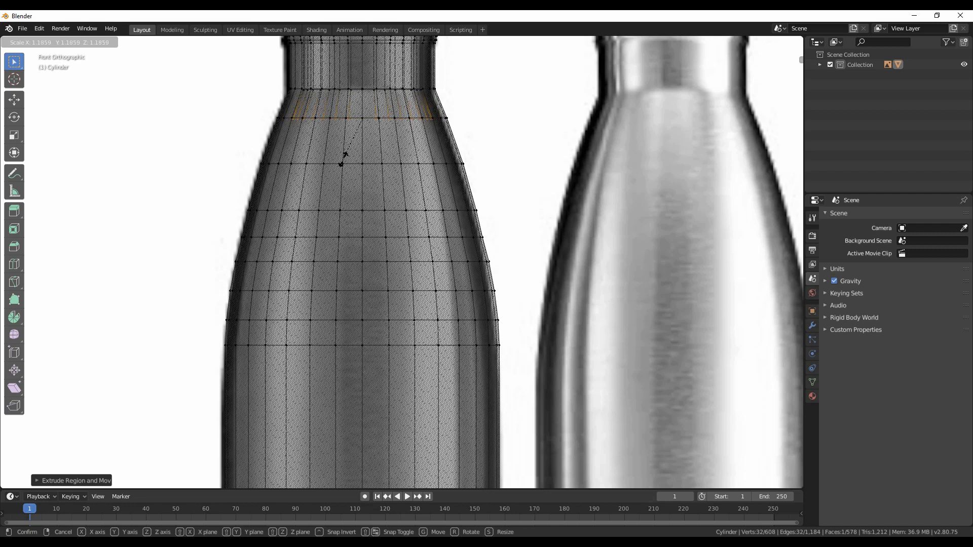
left_click(344, 156)
key("e")
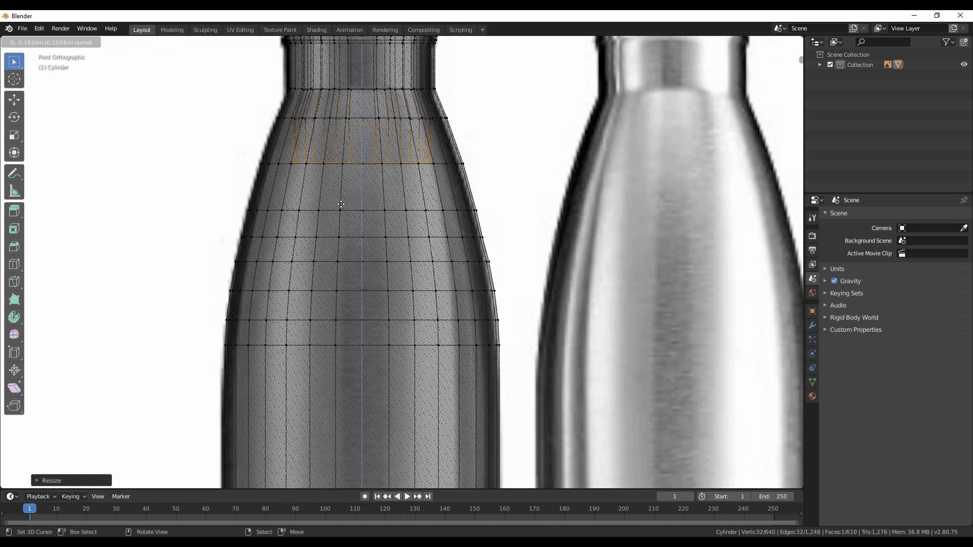
left_click(342, 203)
key("s")
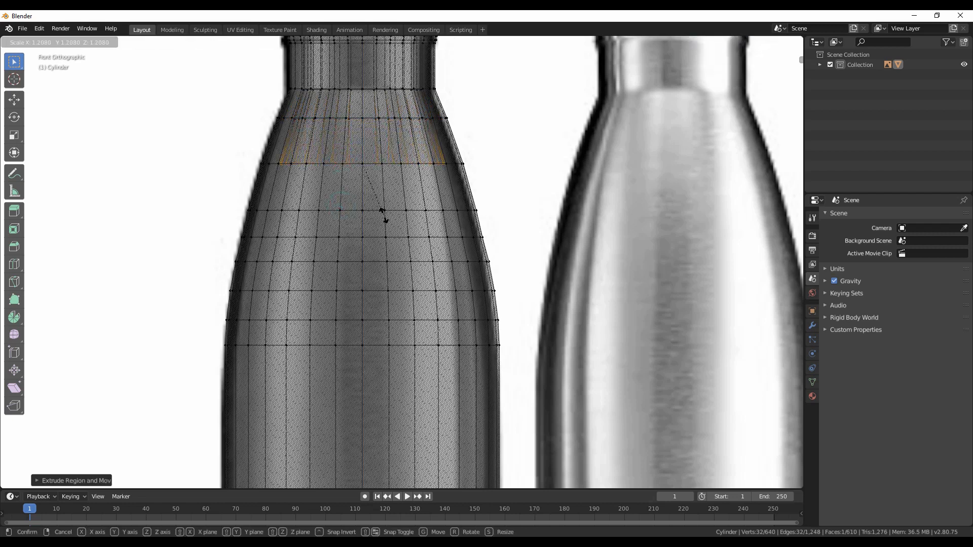
left_click(383, 216)
key("e")
left_click(375, 263)
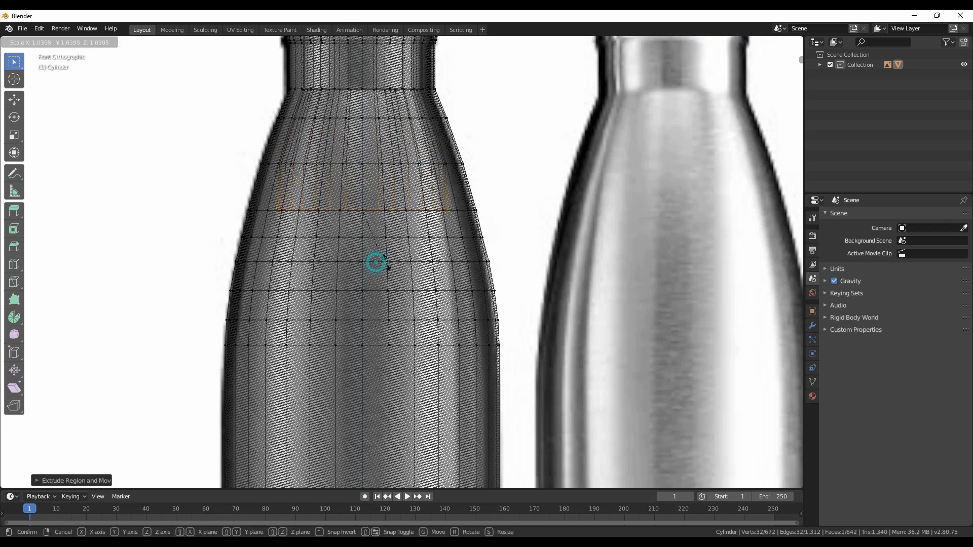
key("s")
left_click(395, 262)
Continue extruding and widening loops down the lower shoulder to body width, ending with a short band
key("e")
left_click(388, 286)
key("s")
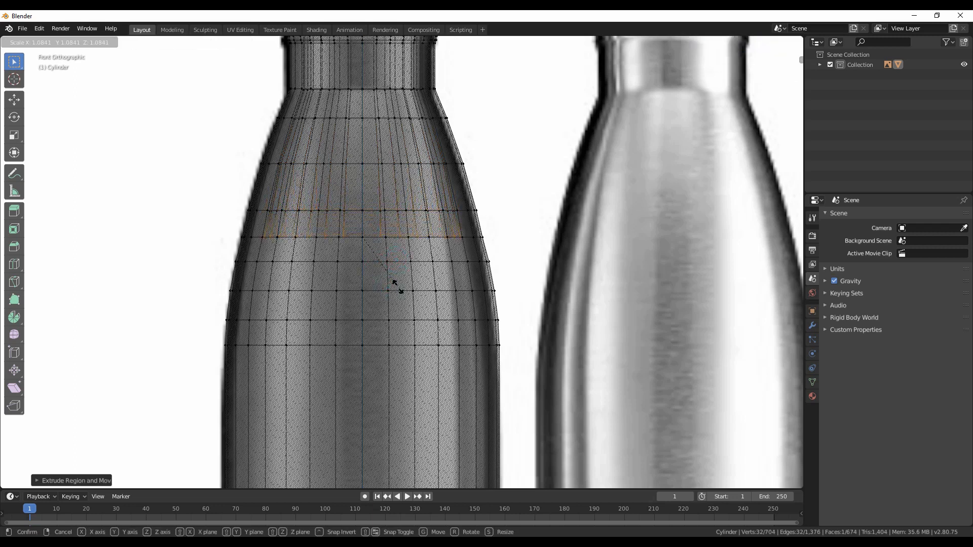
left_click(395, 290)
key("e")
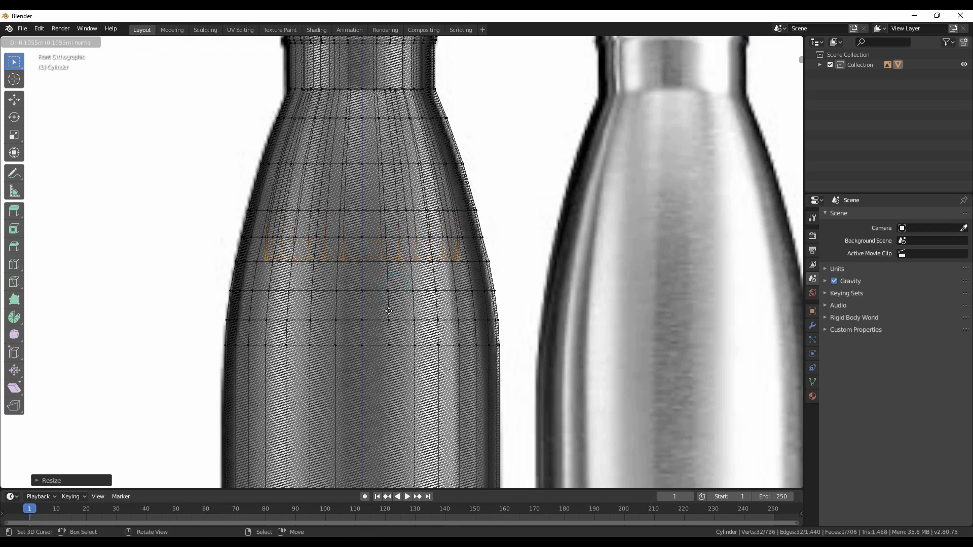
left_click(388, 312)
key("s")
left_click(393, 316)
key("e")
left_click(388, 341)
key("s")
key("e")
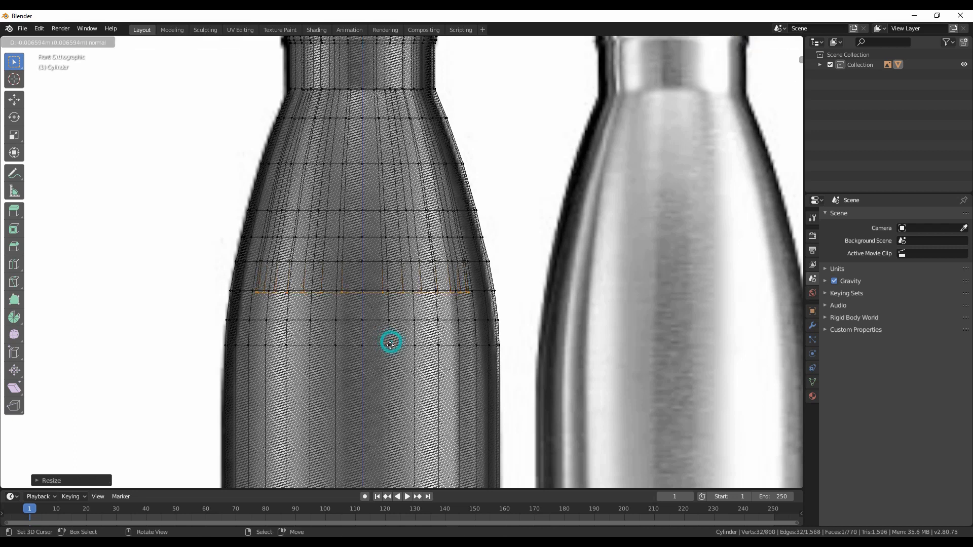
left_click(387, 368)
key("s")
left_click(388, 370)
key("e")
left_click(387, 397)
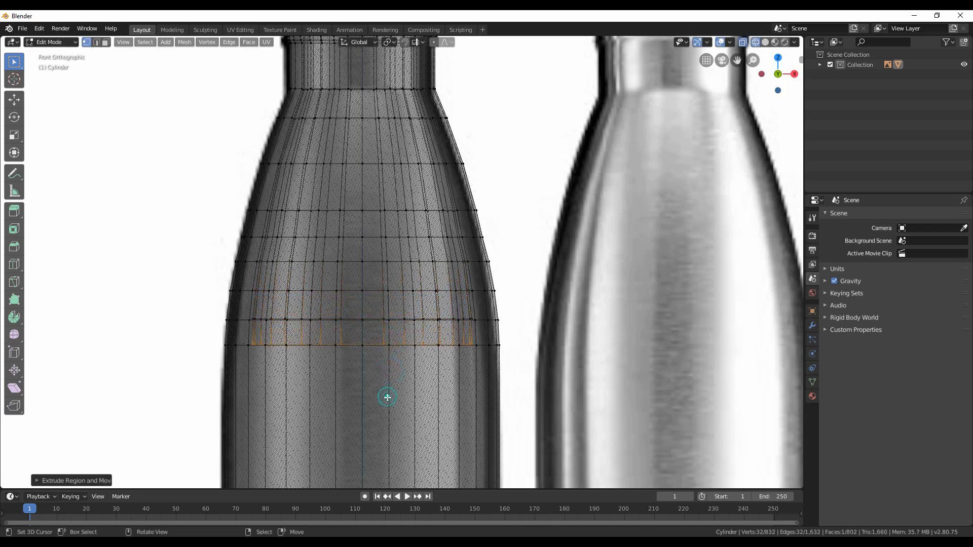
Extrude the lowest body loop straight down to the reference base and check it in solid shading
middle_click_drag(384, 380, 387, 60, "shift")
scroll(387, 59, "down", 5)
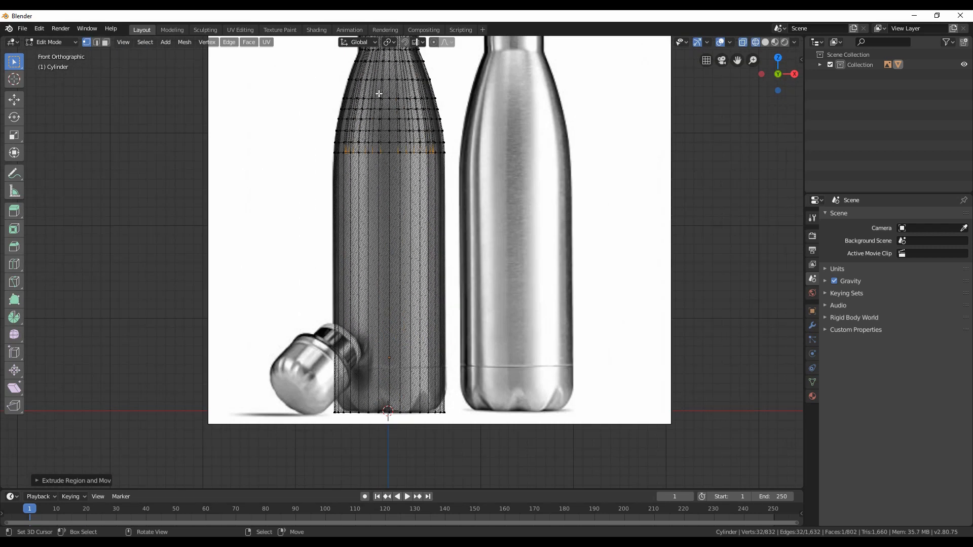
key("e")
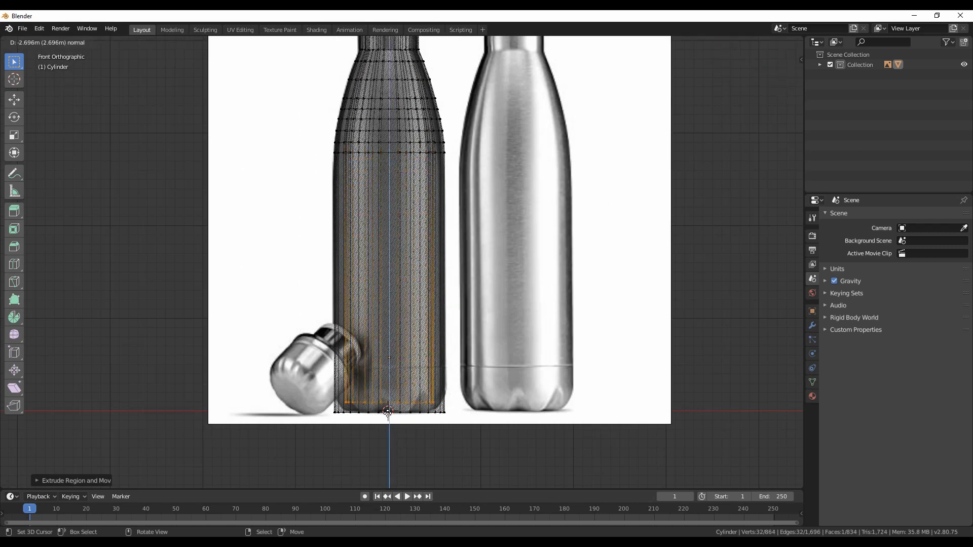
left_click(391, 396)
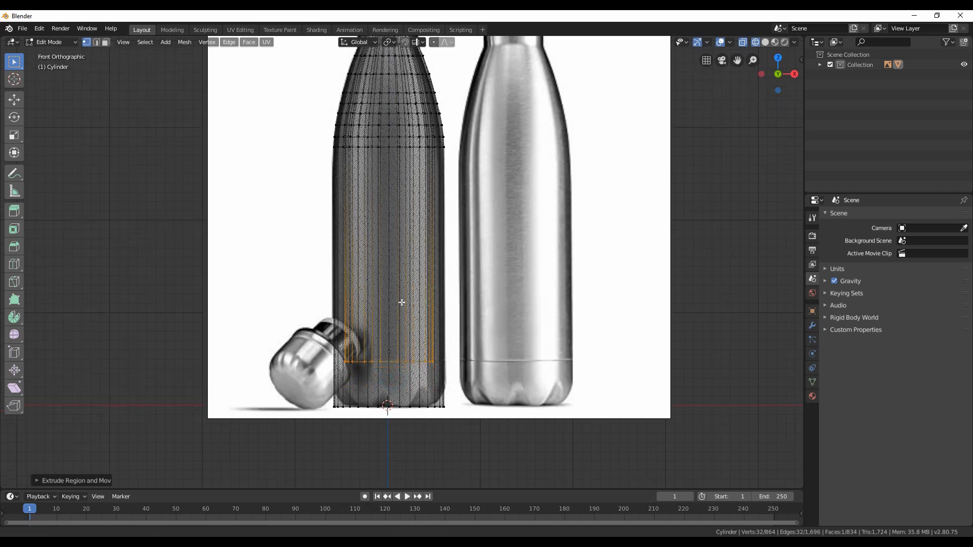
scroll(391, 380, "up", 4)
scroll(400, 219, "up", 3)
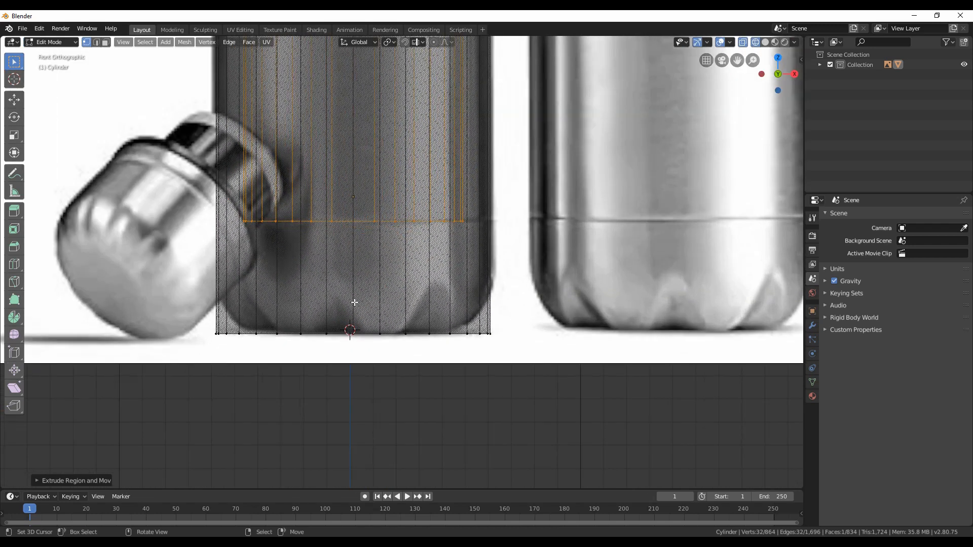
scroll(357, 272, "down", 1)
scroll(359, 281, "down", 1)
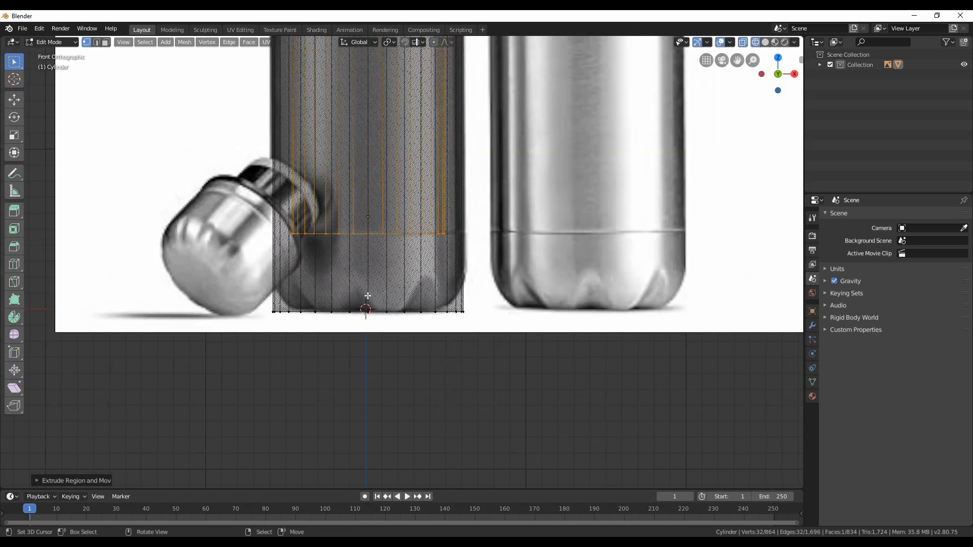
middle_click_drag(372, 285, 350, 297)
key("z")
left_click(411, 302)
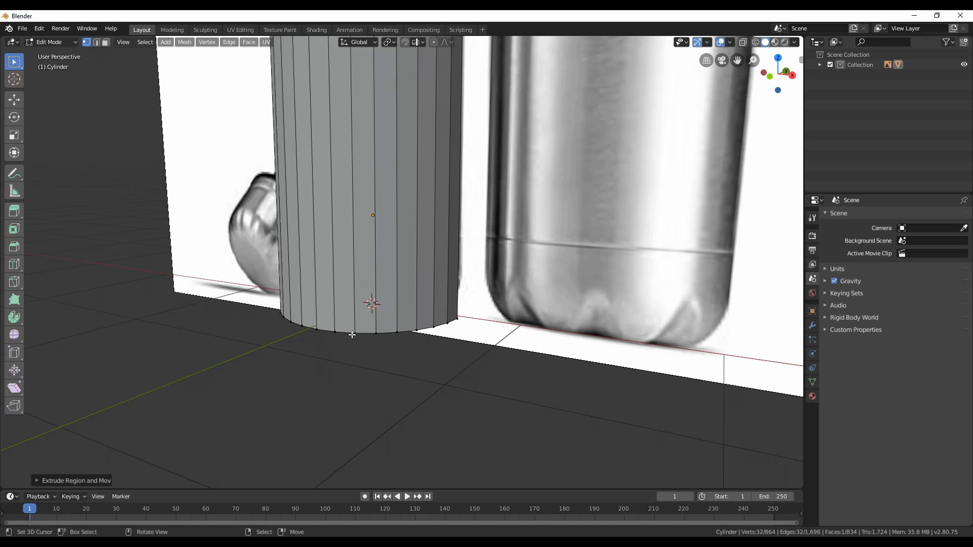
Add an edge loop just above the bottle's base
key("ctrl+r")
mouse_move(372, 83)
left_mouse_down()
mouse_move(387, 78)
mouse_move(391, 117)
left_mouse_up()
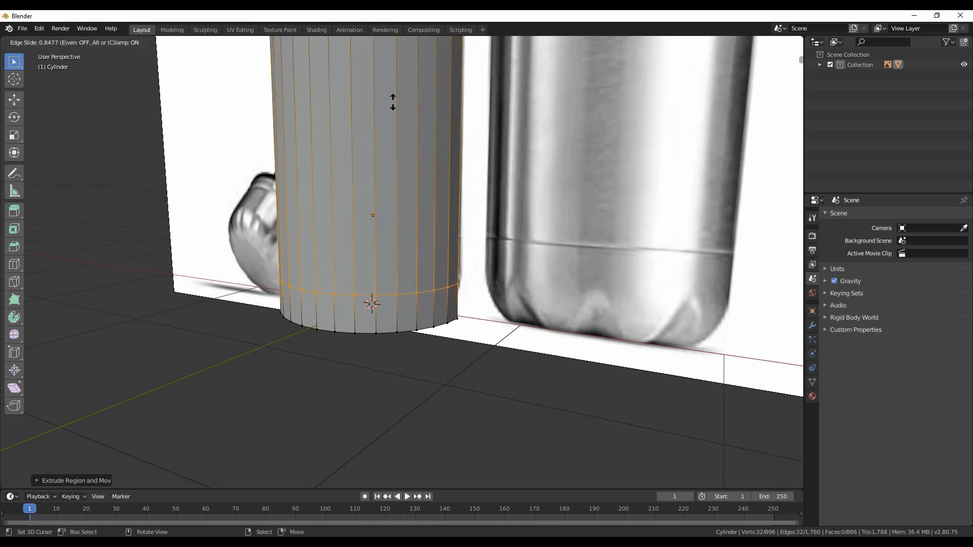
left_click(393, 101)
scroll(457, 312, "up", 1)
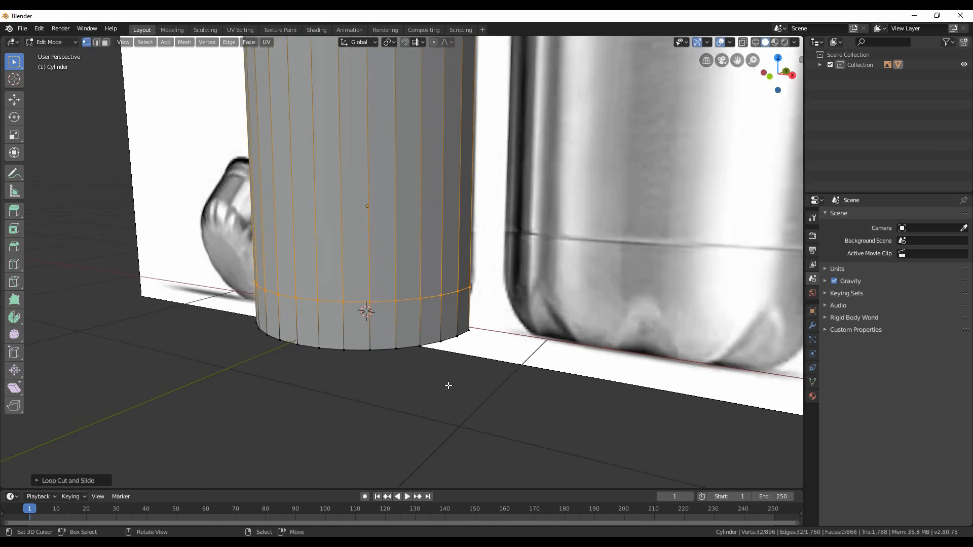
Shrink the bottom ring so the lowest band tapers inward like the reference base
left_click(436, 357, "alt")
key("s")
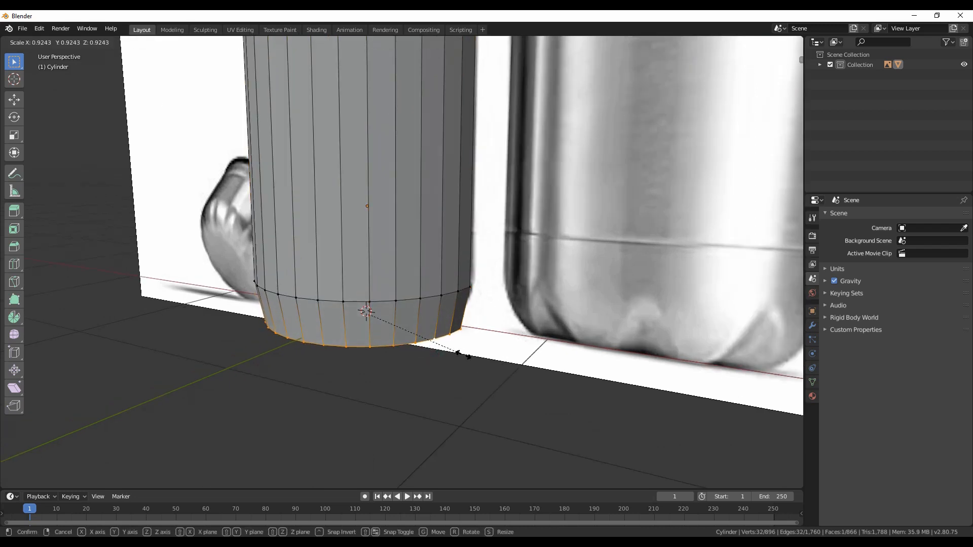
left_click(461, 354)
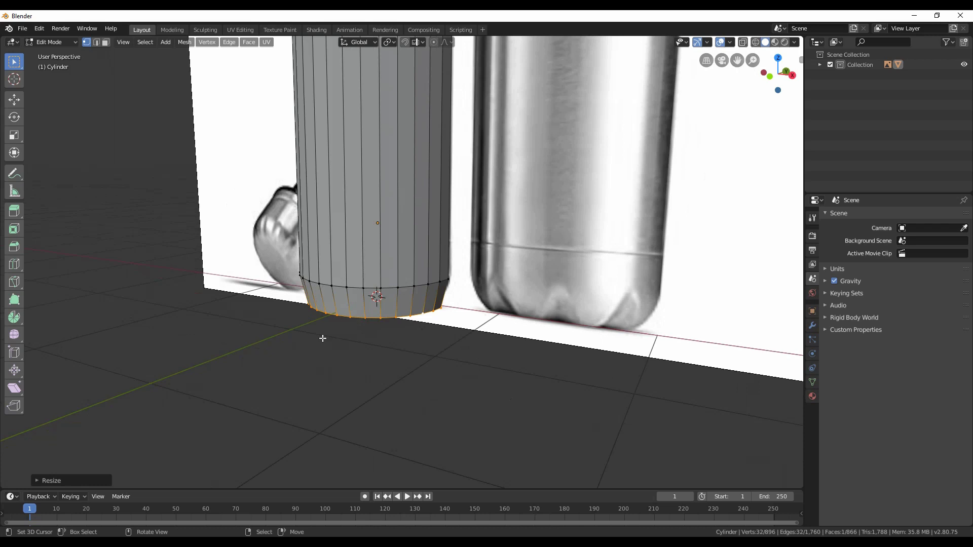
mouse_move(316, 339)
middle_mouse_down()
mouse_move(410, 328)
mouse_move(389, 329)
middle_mouse_up()
key("KP_1")
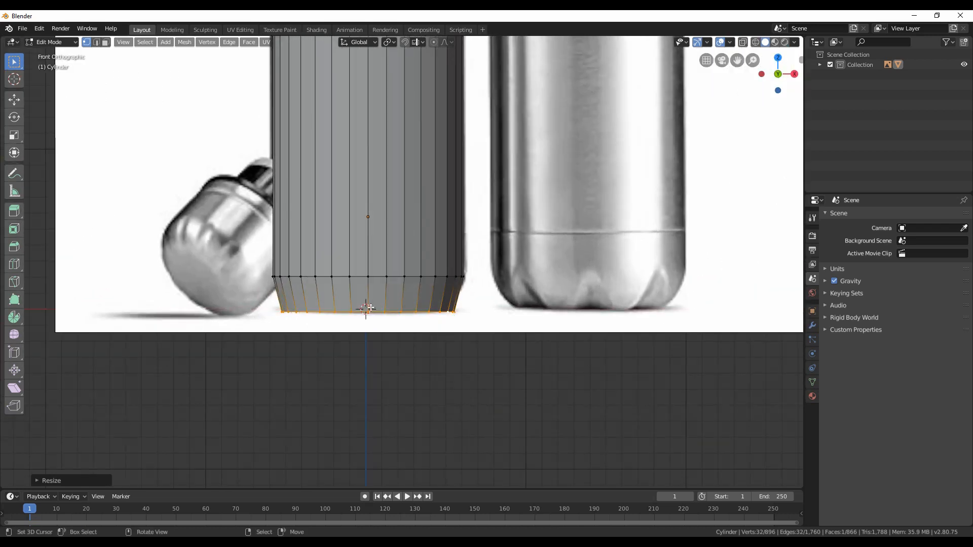
left_click(368, 307)
scroll(384, 306, "up", 1)
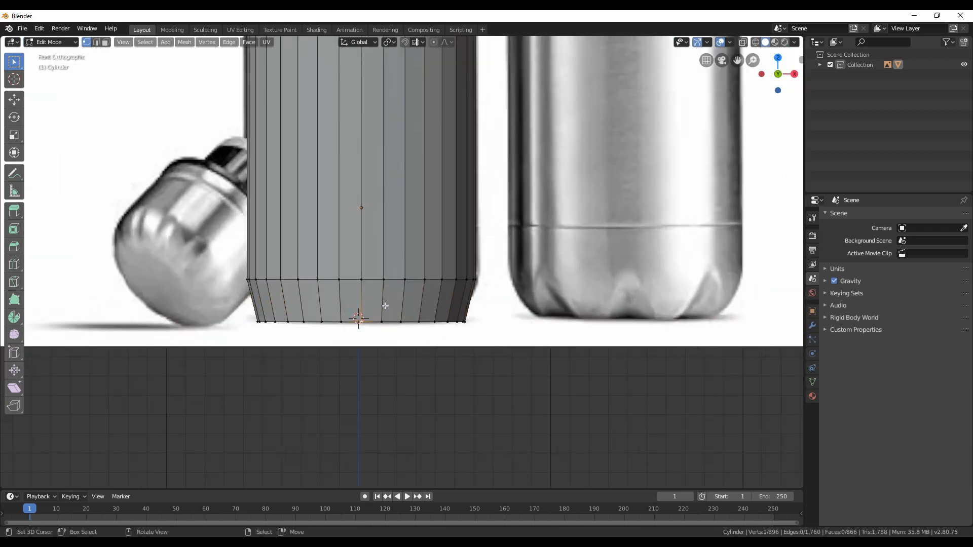
scroll(387, 329, "up", 1)
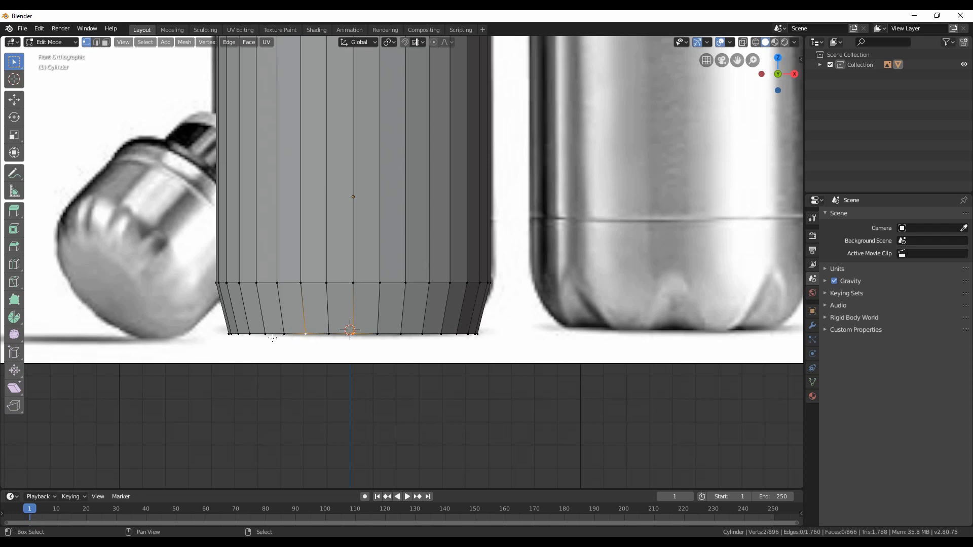
Select alternating base vertices and scale them inward for a scalloped, petal-like bottom edge
left_click(287, 329)
left_click(420, 334)
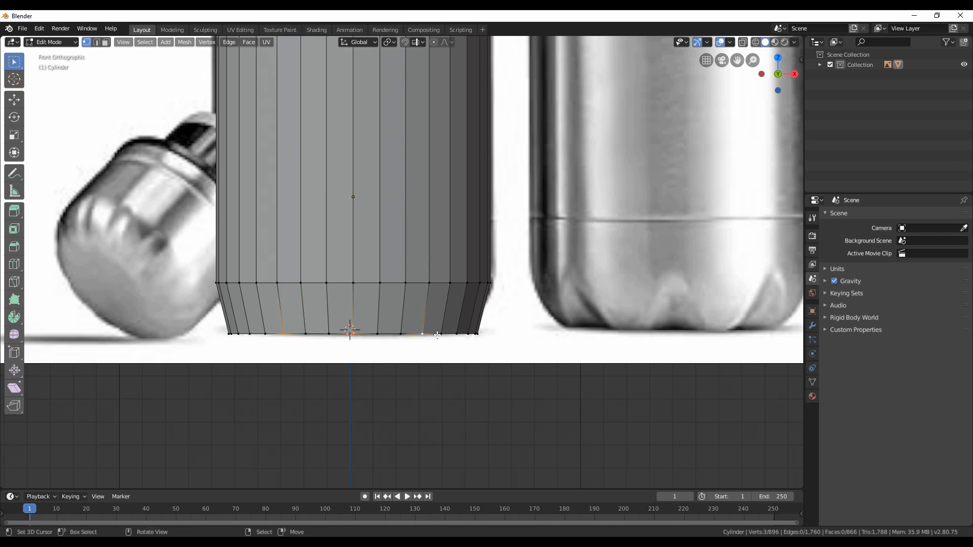
mouse_move(436, 337)
middle_mouse_down()
mouse_move(479, 343)
mouse_move(394, 354)
mouse_move(434, 340)
mouse_move(455, 358)
mouse_move(403, 372)
mouse_move(557, 379)
mouse_move(508, 380)
middle_mouse_up()
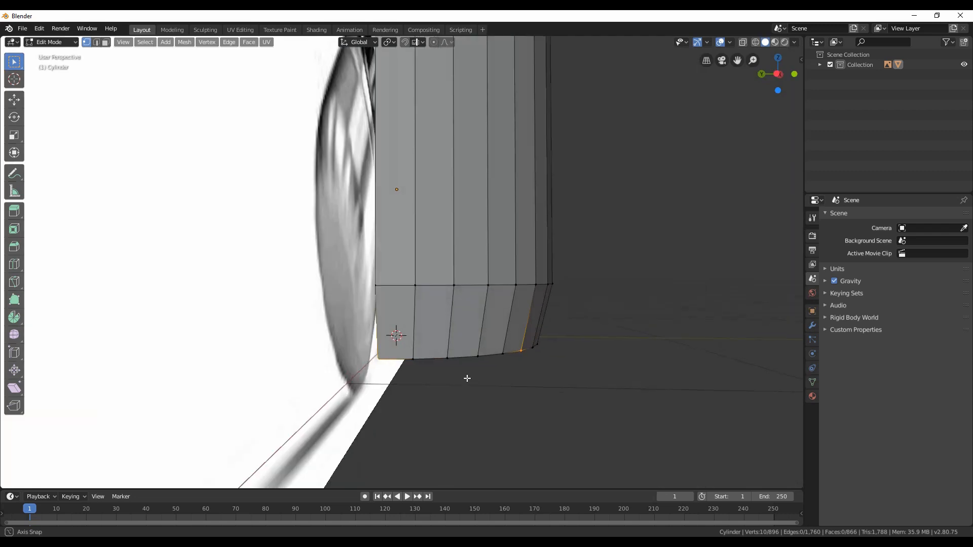
middle_click_drag(466, 378, 408, 369)
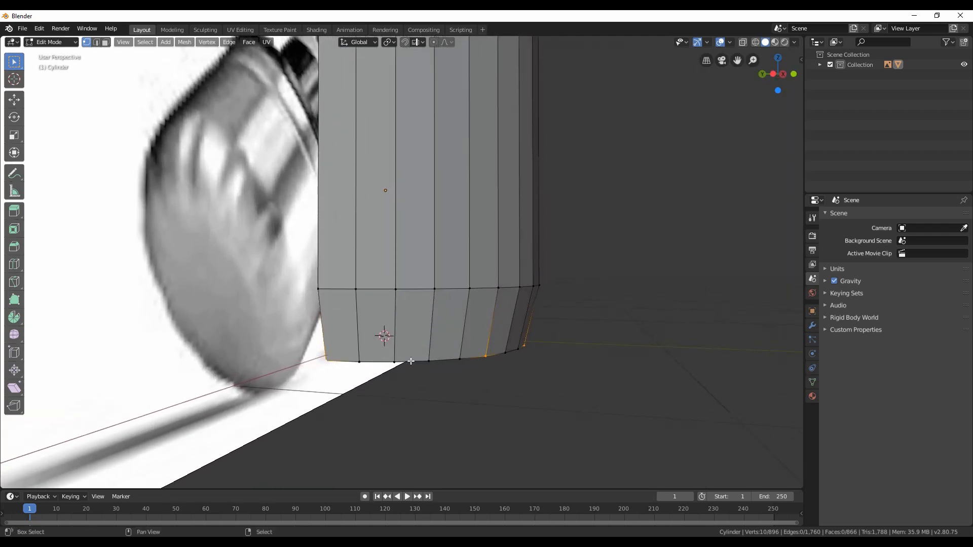
left_click(406, 363)
middle_click_drag(406, 362, 449, 396)
key("s")
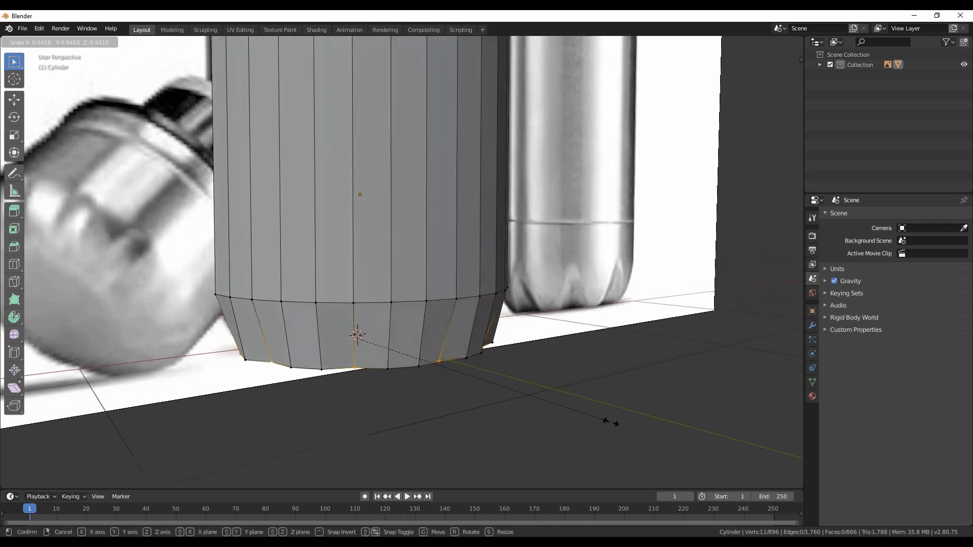
left_click(604, 420)
middle_click_drag(532, 342, 419, 287)
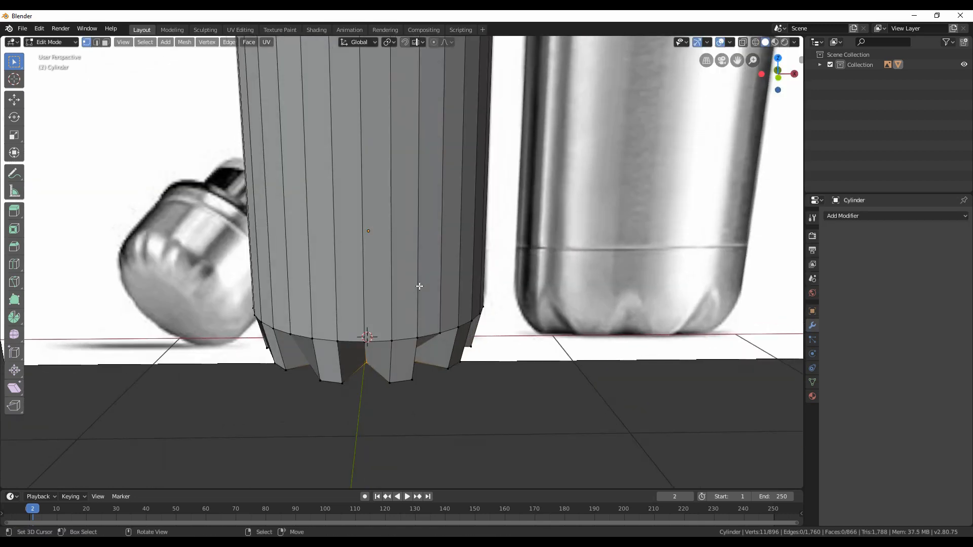
key("KP_1")
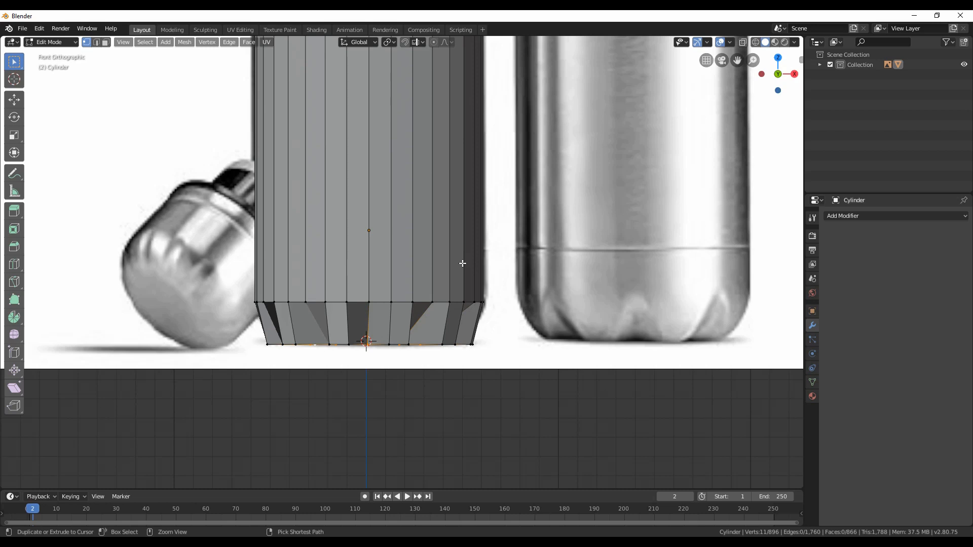
Cut three new edge loops around the cylinder's lower body above the scalloped base
key("ctrl+r")
left_click(461, 264)
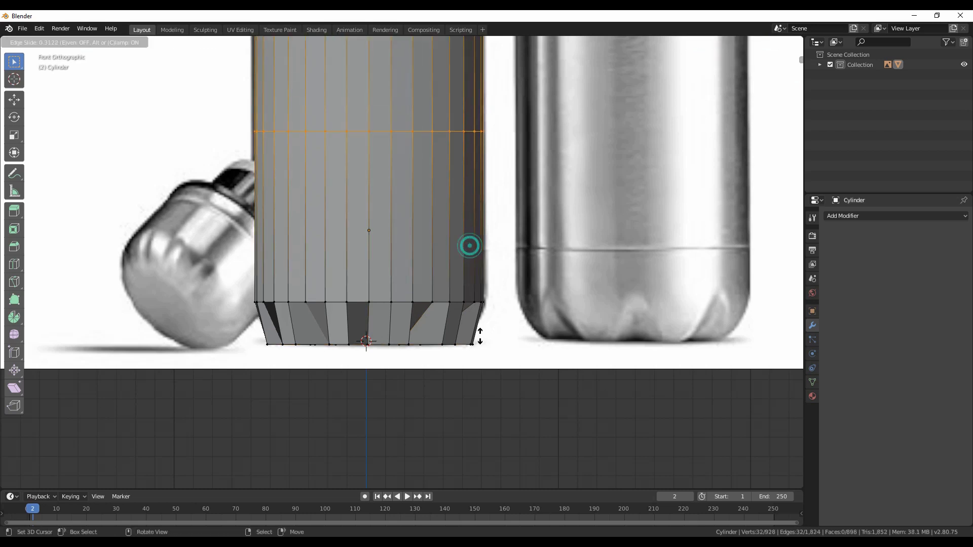
left_click(495, 443)
scroll(494, 425, "up", 3)
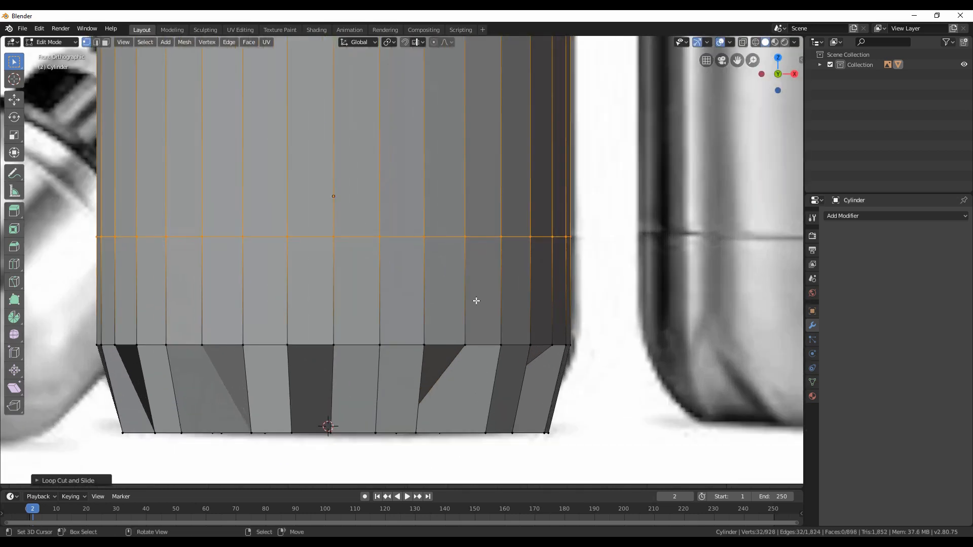
key("ctrl+r")
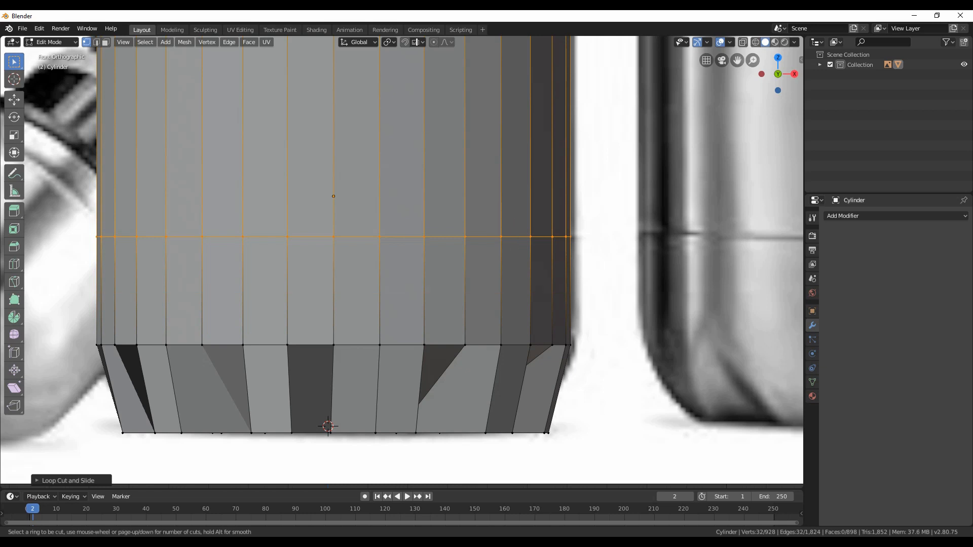
left_click(513, 261)
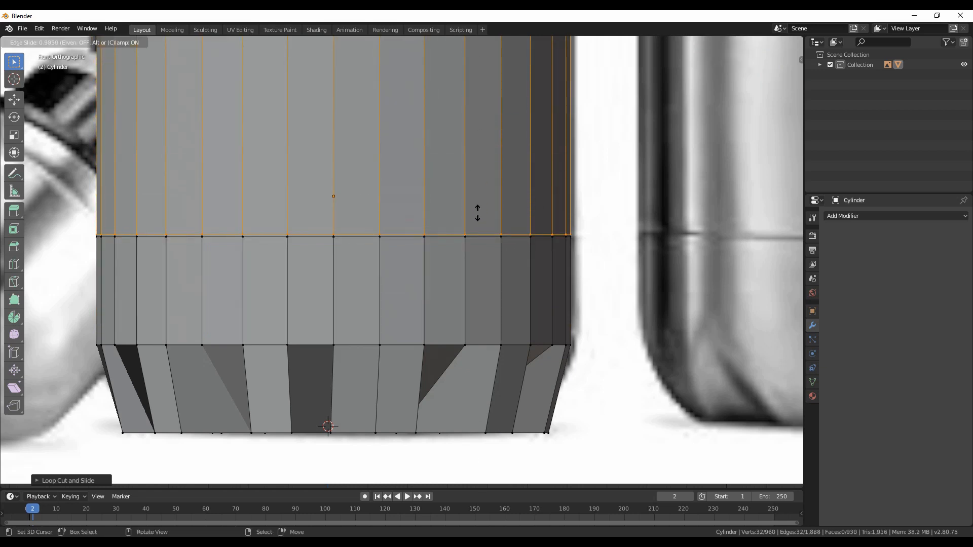
left_click(478, 217)
key("ctrl+r")
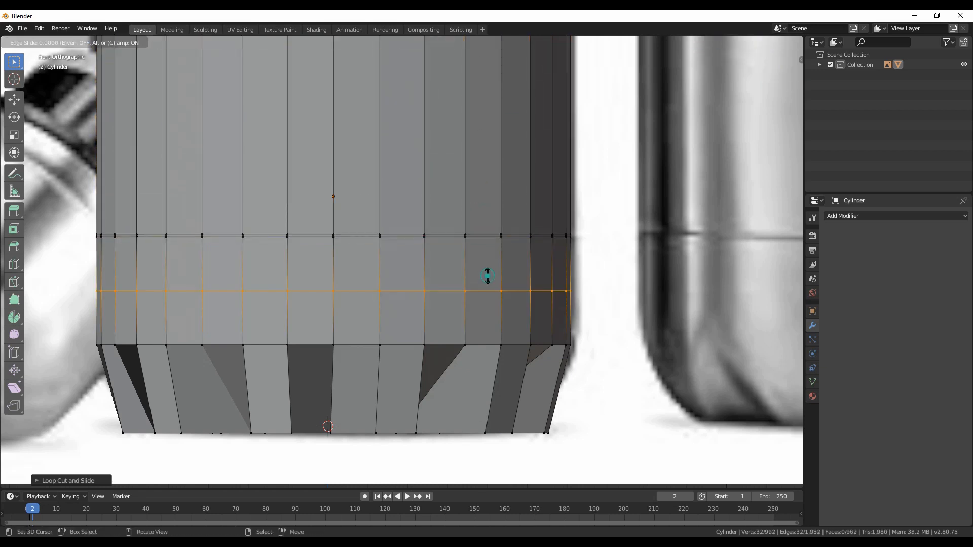
left_click(482, 276)
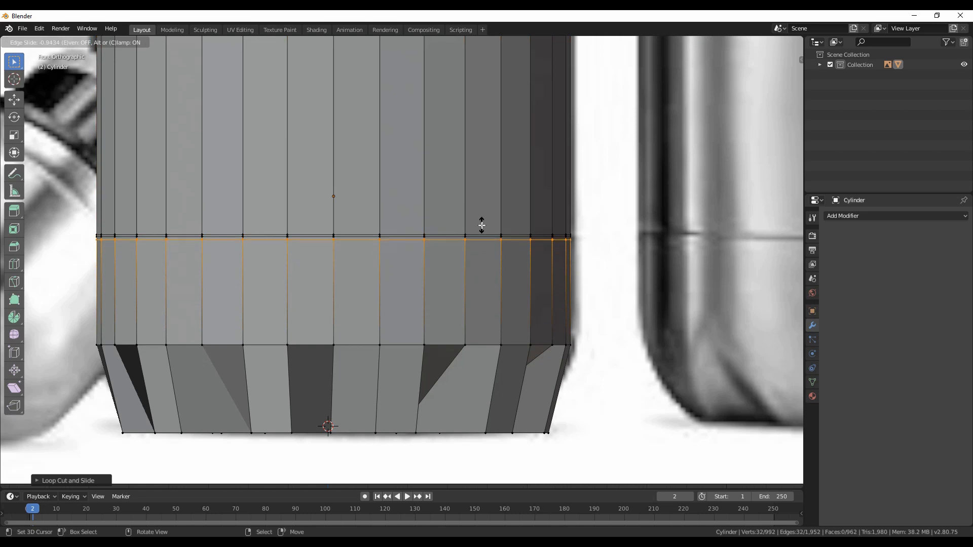
left_click(481, 226)
scroll(481, 226, "up", 3)
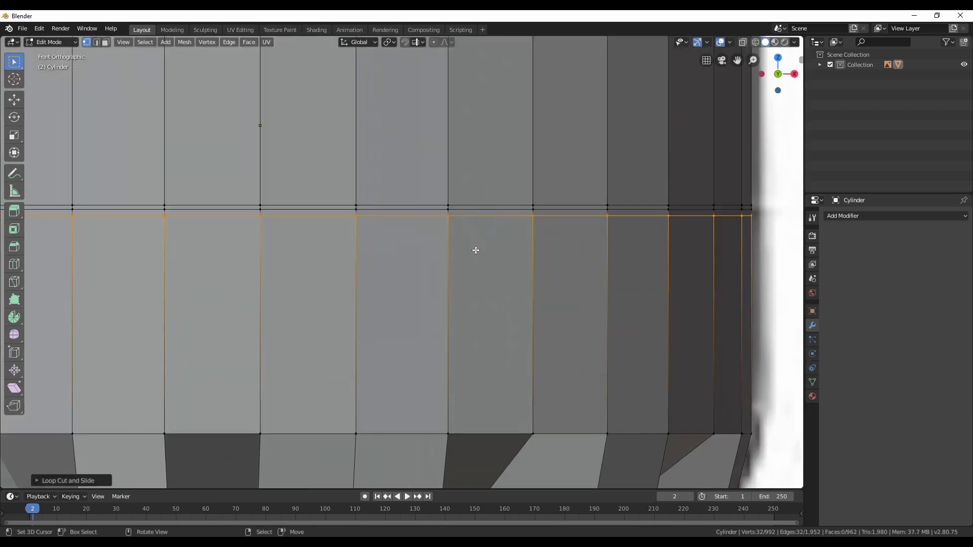
Raise one loop beside the upper one and flatten the pair to zero height into a single line
key("g")
key("super")
type("z")
key("Escape")
key("z")
left_click(476, 222)
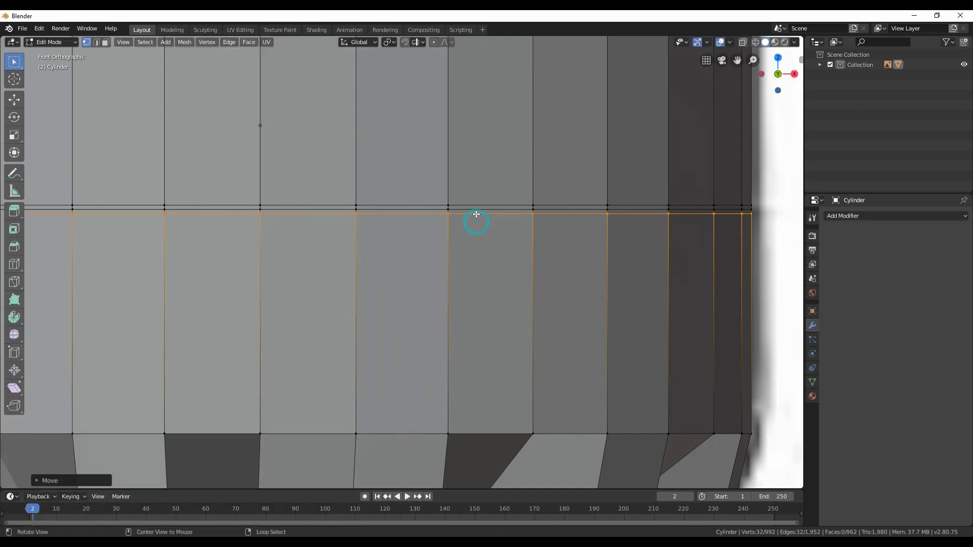
key("s")
key("z")
key("0")
left_click(555, 240)
Bevel the flattened loop into a thin seam band and check it in Object Mode
key("ctrl+b")
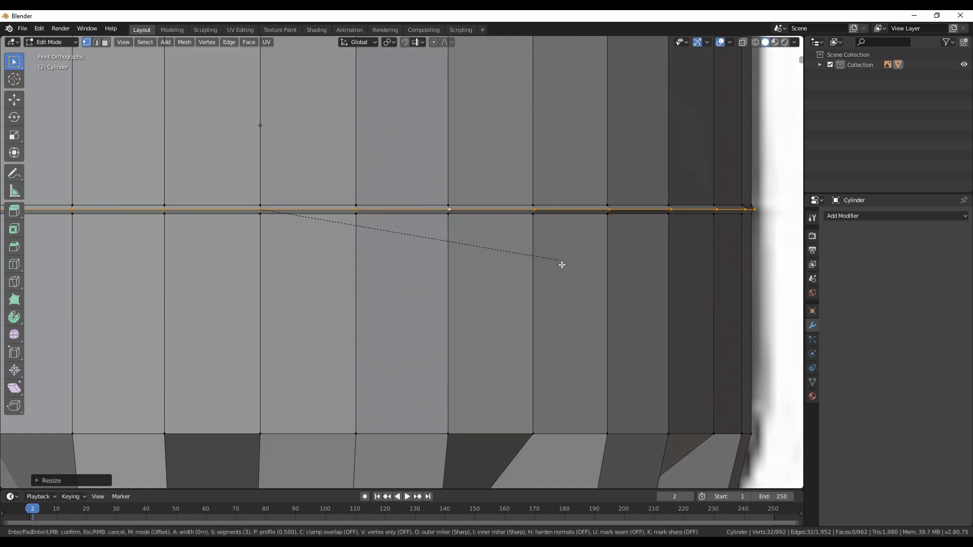
scroll(578, 304, "up", 2)
left_click(581, 327)
key("Tab")
scroll(566, 277, "down", 4)
scroll(563, 277, "down", 3)
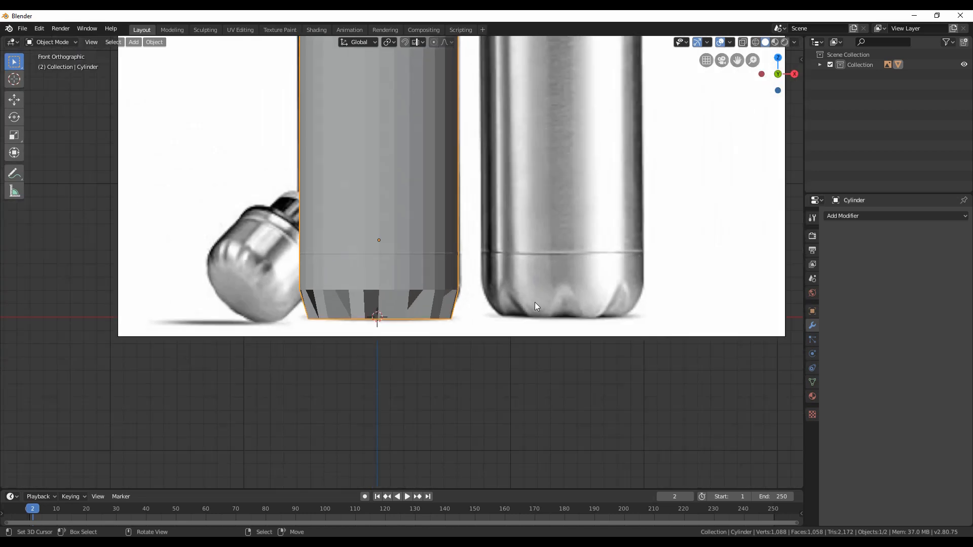
scroll(476, 315, "up", 3)
scroll(477, 315, "up", 3)
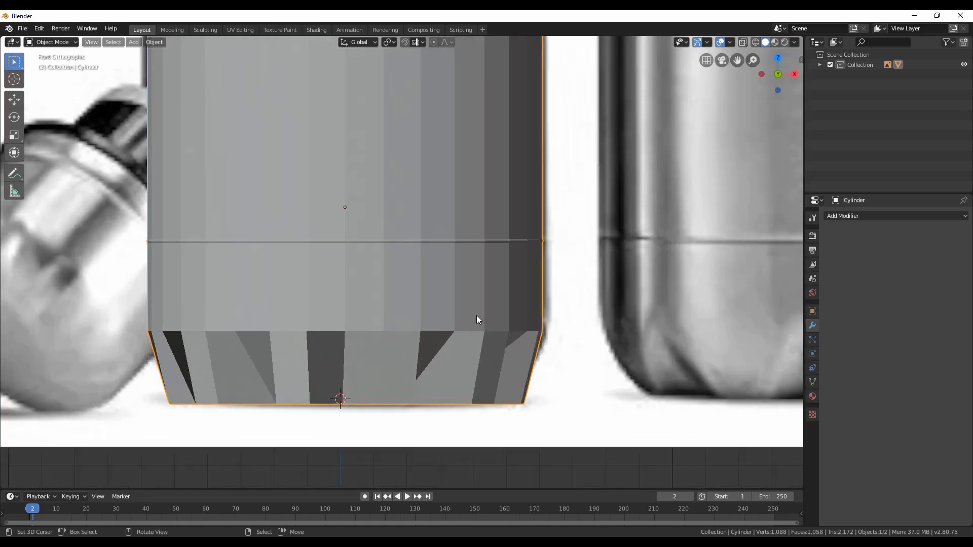
Select the whole seam ring and scale it taller along Z, then inspect it from an angle
key("Tab")
left_click(425, 250, "alt")
scroll(421, 239, "up", 2)
left_click(414, 227, "alt")
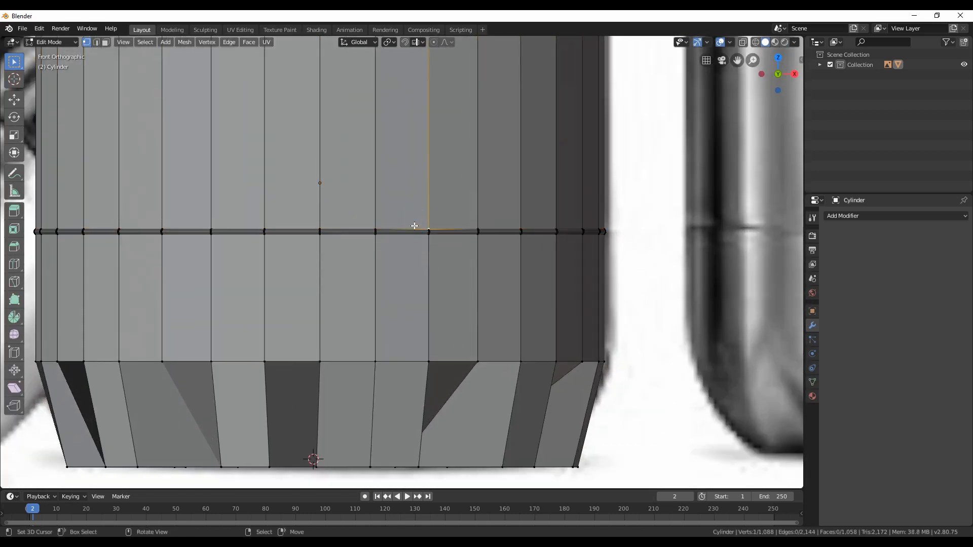
left_click(415, 242, "alt")
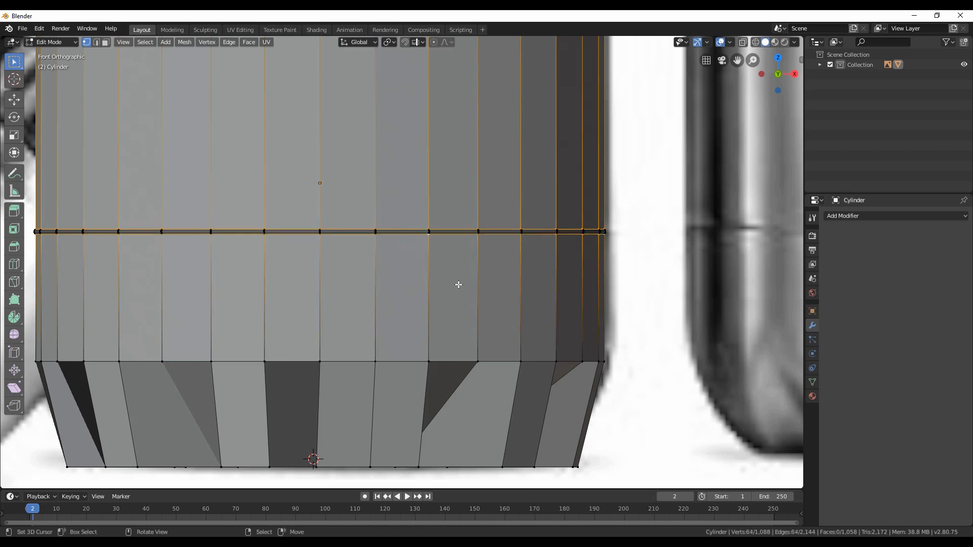
key("s")
key("z")
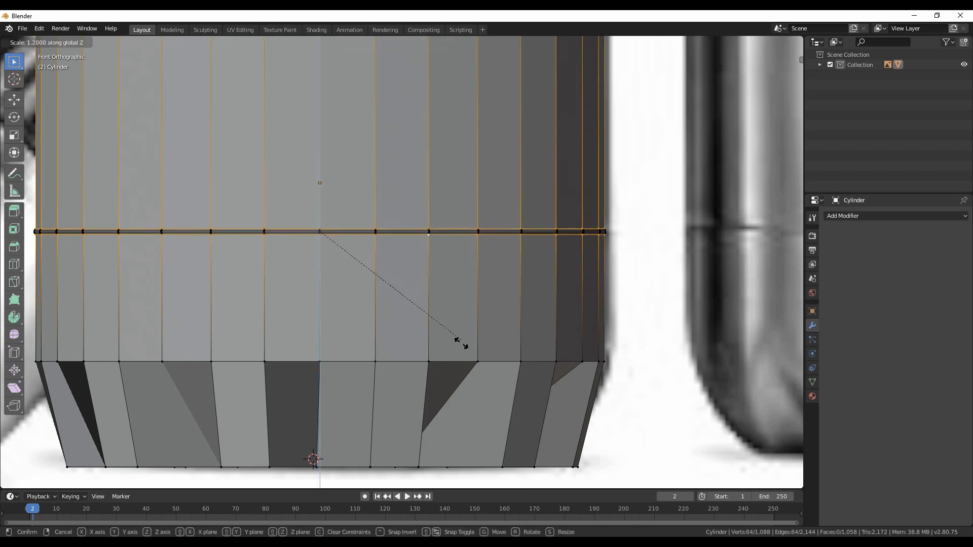
left_click(426, 460)
middle_click_drag(465, 308, 495, 339)
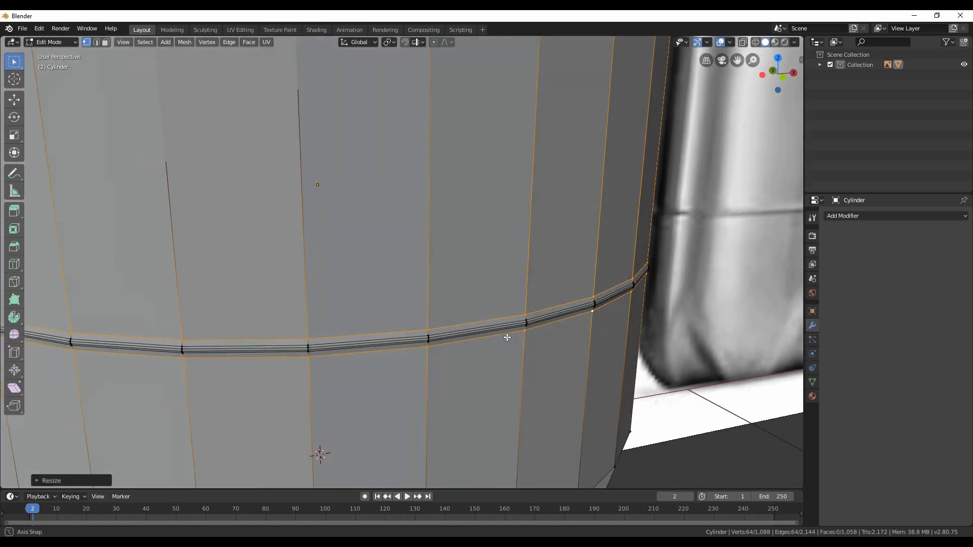
key("Tab")
scroll(482, 349, "down", 2)
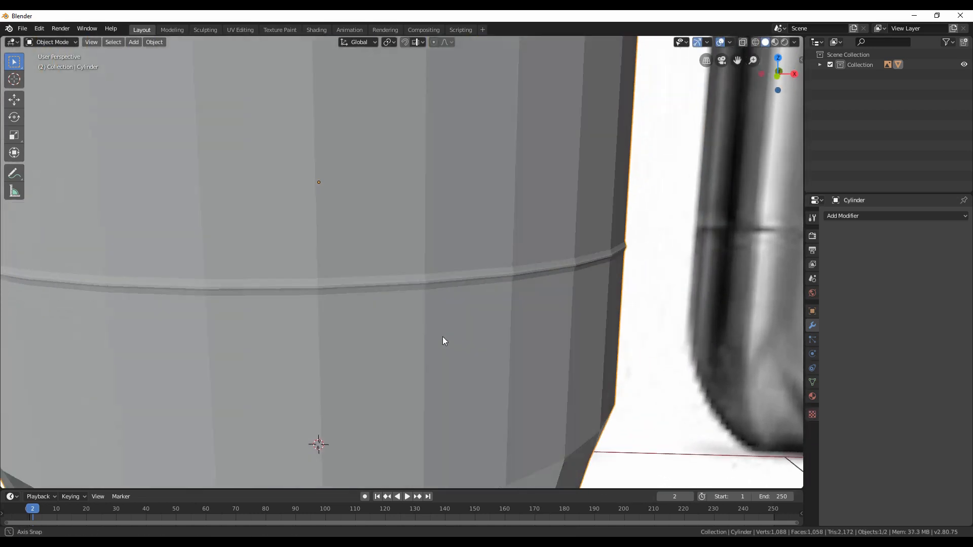
Scale the seam ring back down along Z to a slimmer indented line
key("Tab")
key("s")
key("z")
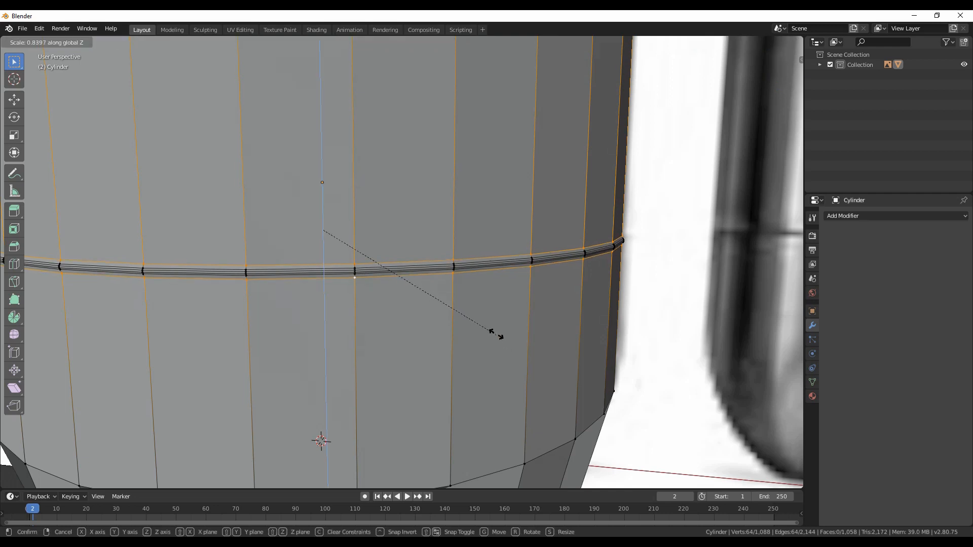
left_click(487, 320)
key("Tab")
scroll(540, 369, "down", 3)
mouse_move(540, 369)
middle_mouse_down()
mouse_move(511, 385)
mouse_move(502, 342)
mouse_move(364, 357)
middle_mouse_up()
Shrink the bottom edge loop inward and add a slightly narrowed loop across the base
key("Tab")
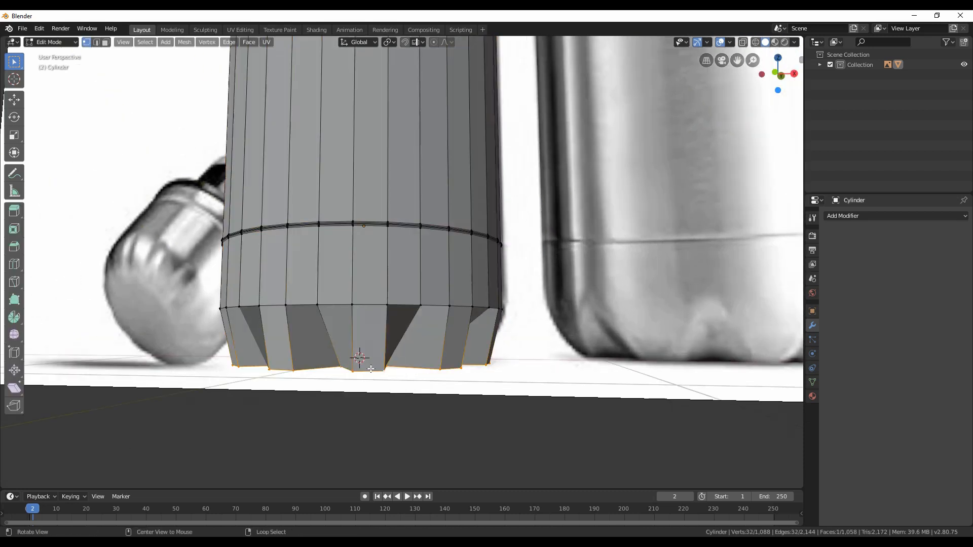
key("s")
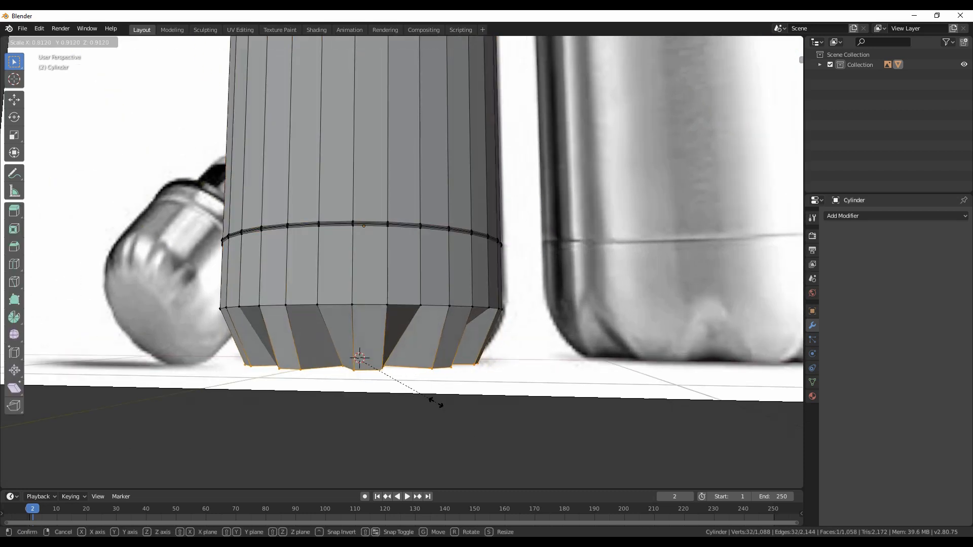
left_click(436, 402)
key("ctrl+r")
left_click(381, 339)
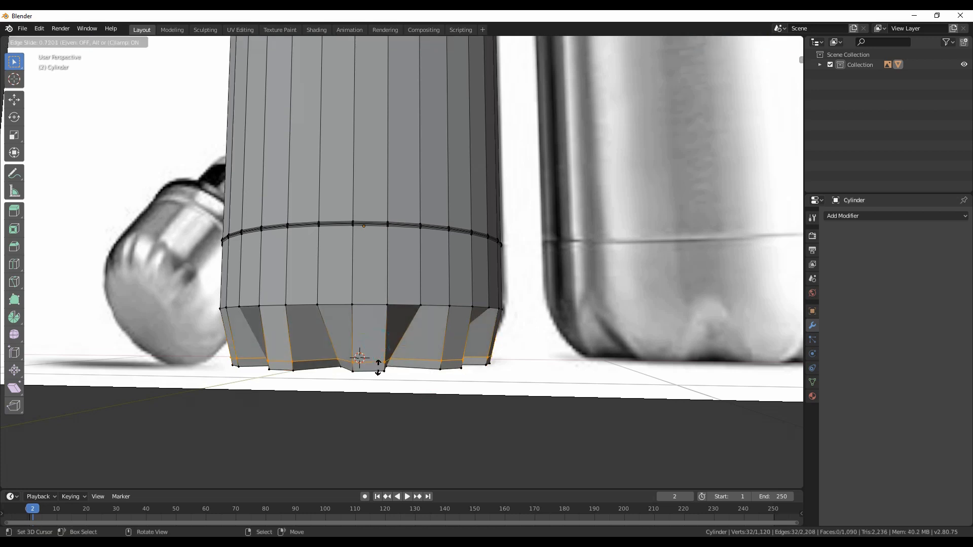
left_click(379, 365)
key("s")
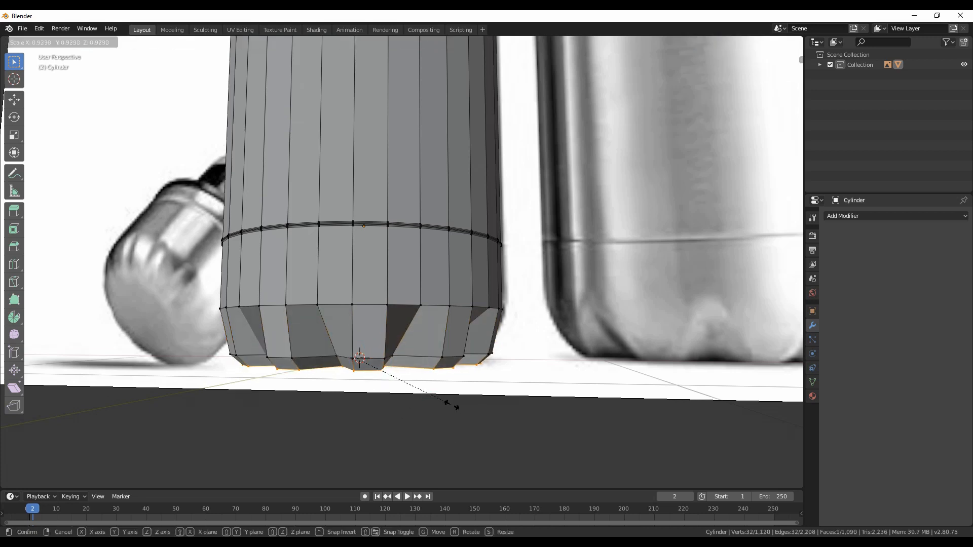
left_click(452, 405)
Select alternate vertices around the bottom rim and scale them to form the scalloped notches
left_click(323, 307)
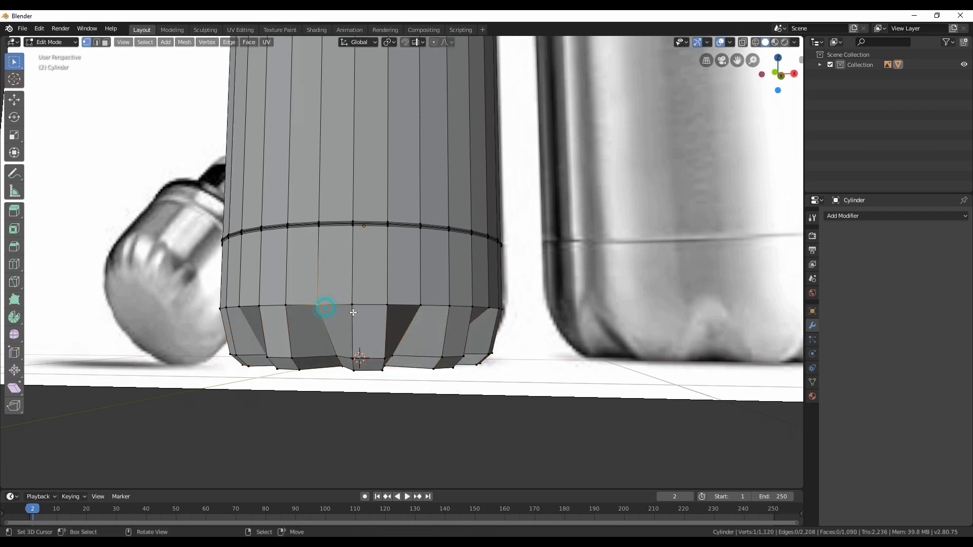
mouse_move(459, 339)
middle_mouse_down()
mouse_move(449, 334)
mouse_move(446, 354)
mouse_move(426, 342)
middle_mouse_up()
left_click(446, 315, "shift")
left_click(408, 333, "shift")
left_click(507, 334, "shift")
middle_click_drag(506, 335, 444, 335)
left_click(574, 338, "shift")
middle_click_drag(574, 338, 430, 390)
left_click(553, 384, "shift")
middle_click_drag(553, 384, 339, 394)
key("s")
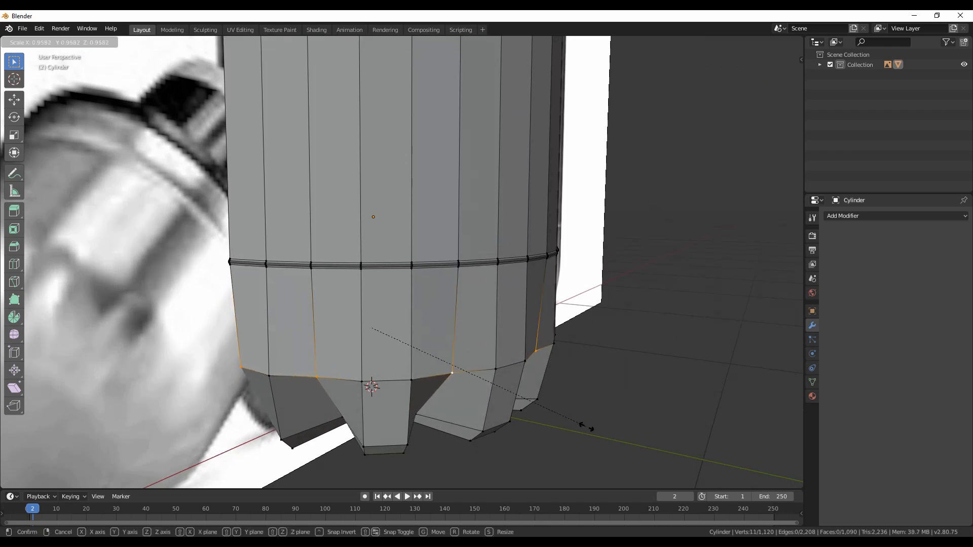
left_click(589, 428)
Place a new edge loop on the base's lower faces above the petals
middle_click_drag(579, 396, 495, 385)
key("ctrl+r")
left_click(366, 378)
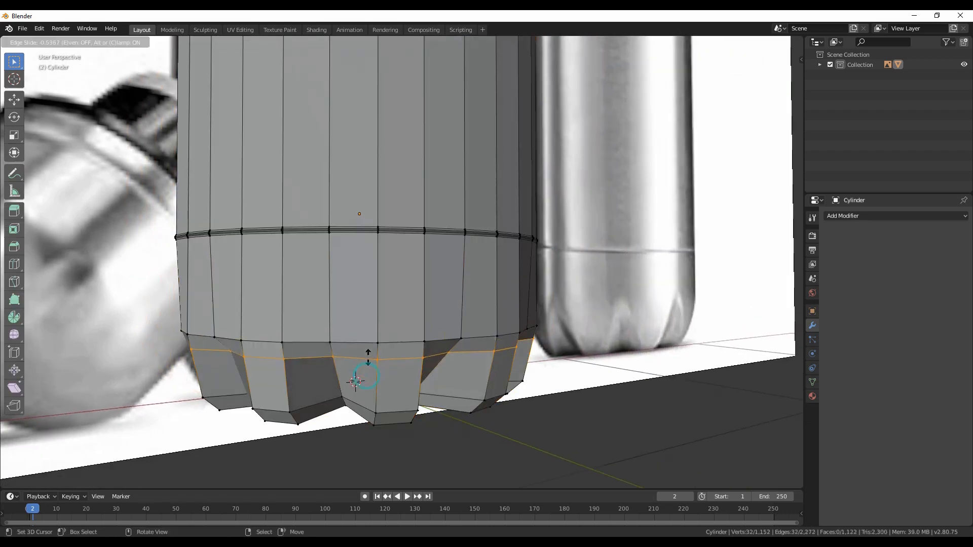
Confirm the loop and add one more edge loop near the base, then leave Edit Mode
left_click(368, 355)
key("Tab")
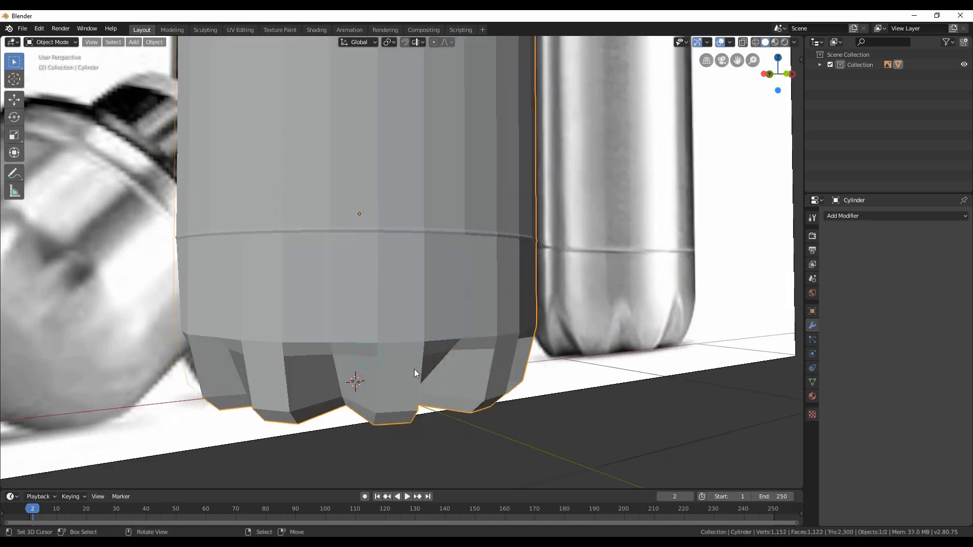
key("Tab")
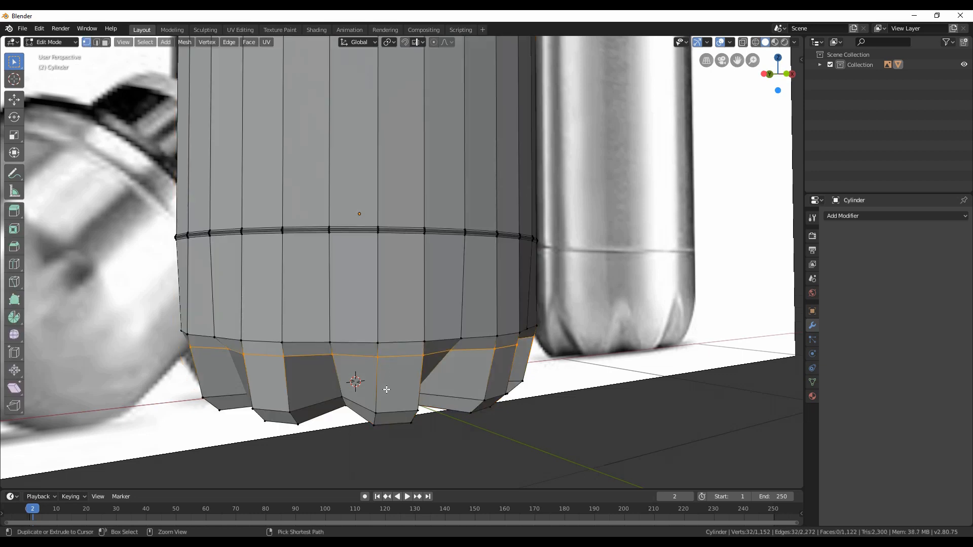
key("ctrl+r")
left_click(384, 376)
key("Tab")
scroll(400, 383, "down", 4)
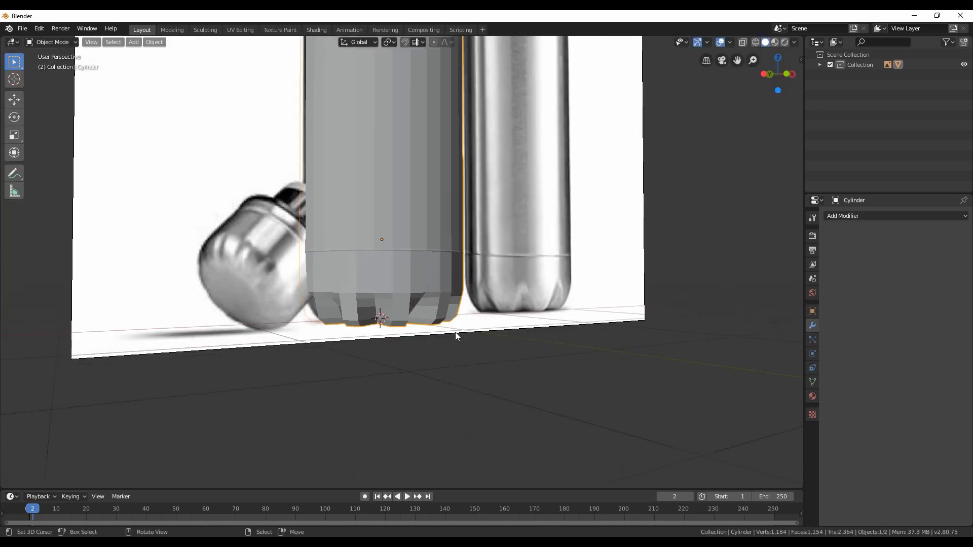
mouse_move(455, 334)
middle_mouse_down()
mouse_move(395, 355)
mouse_move(435, 348)
middle_mouse_up()
scroll(395, 355, "up", 3)
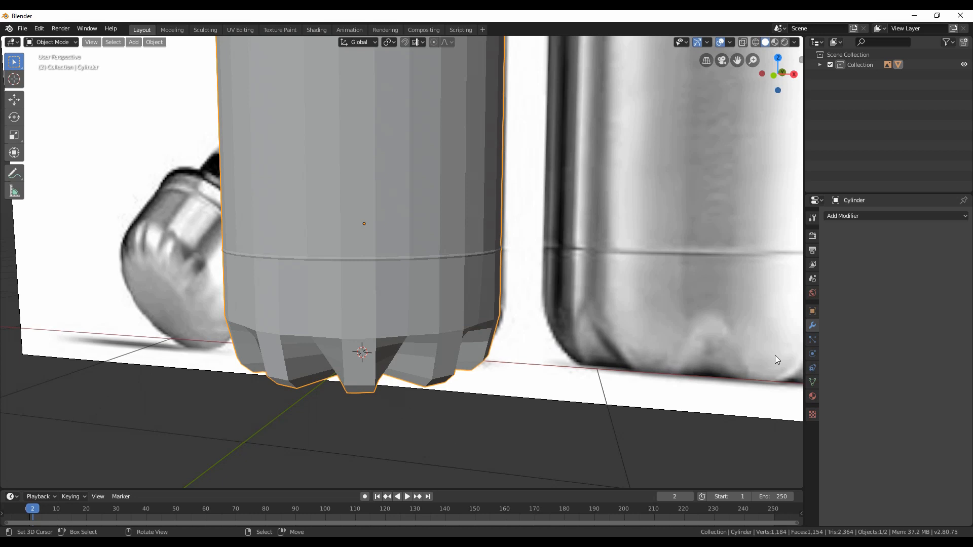
Add a Subdivision Surface modifier at Viewport level 2 and apply Shade Smooth via F3 search
left_click(844, 215)
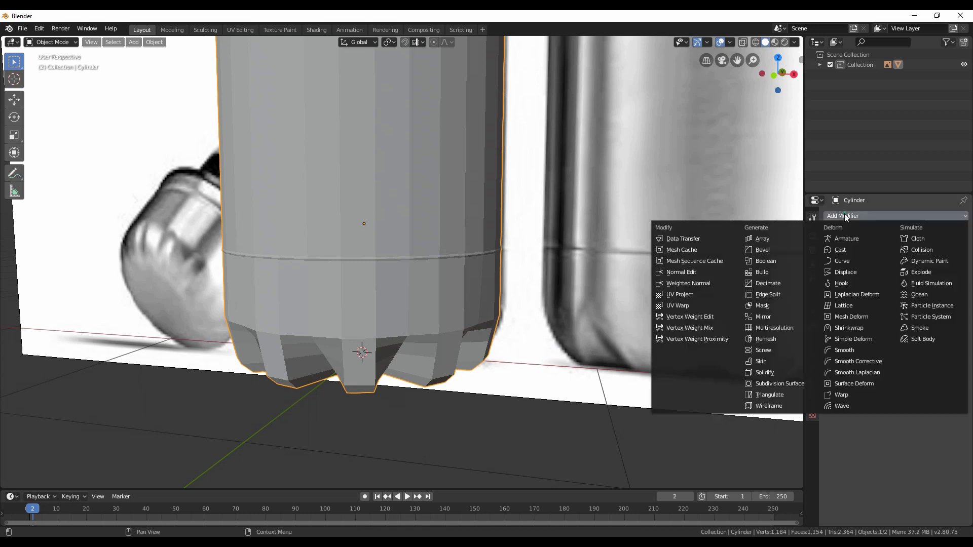
left_click(765, 385)
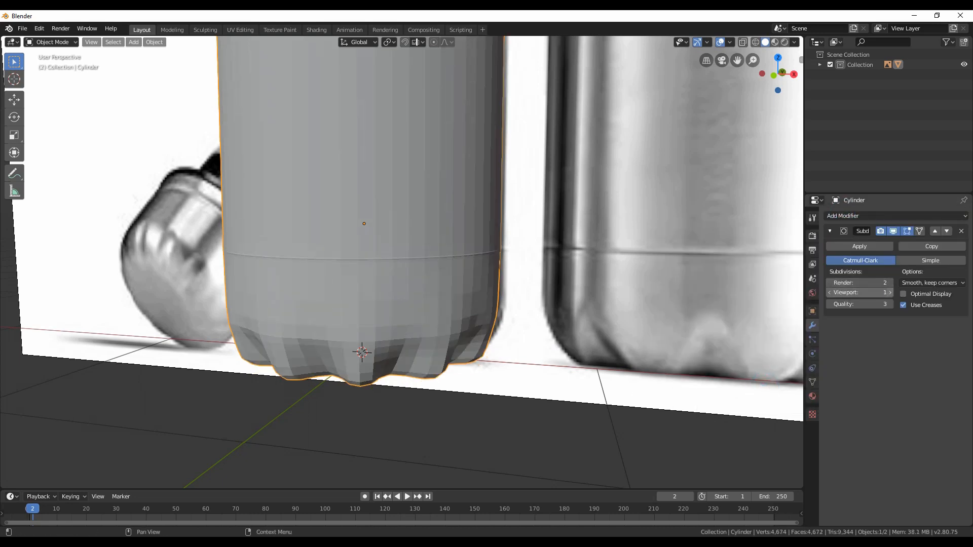
left_click(889, 293)
key("Tab")
key("Tab")
key("F3")
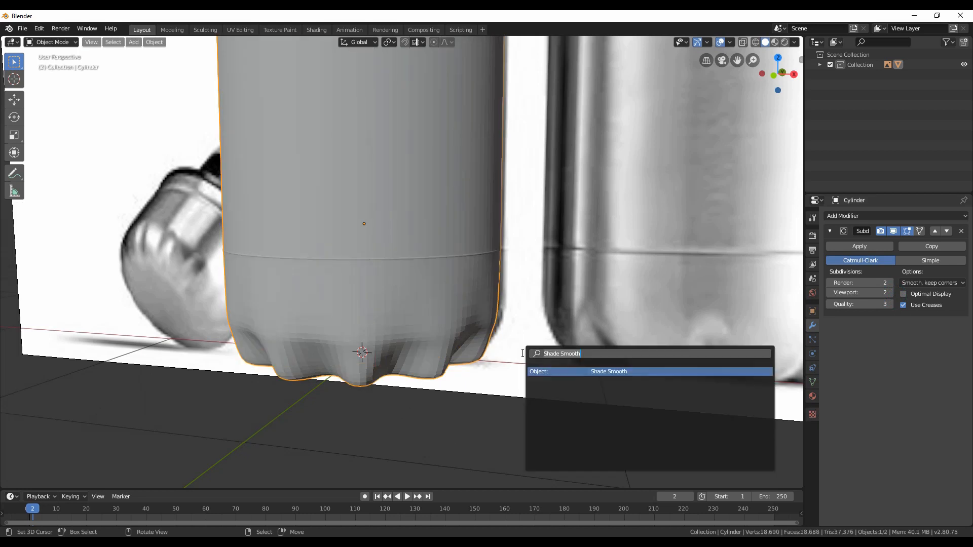
type("smoot")
key("Return")
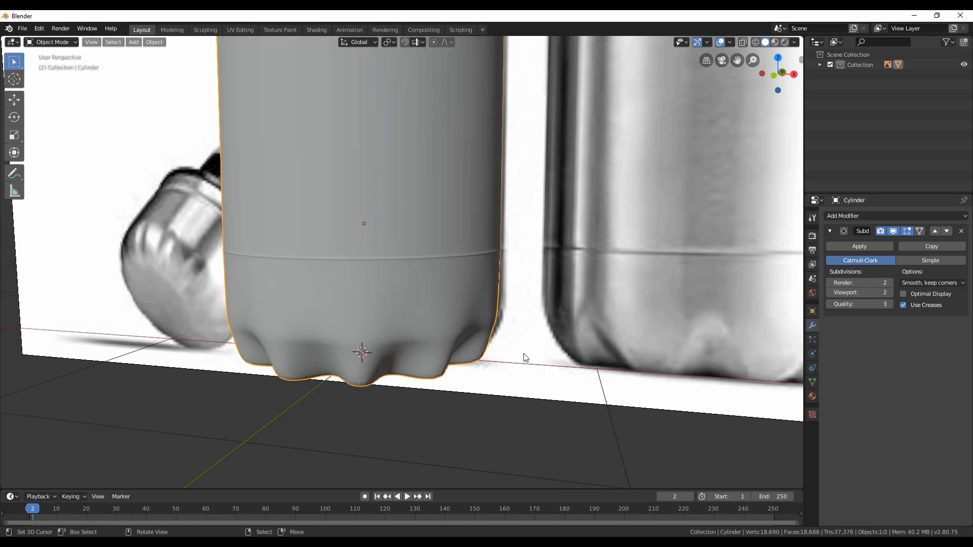
scroll(509, 339, "down", 1)
scroll(502, 327, "down", 1)
Move the edge loop just above the base upward along Z to soften the lower curve
middle_click_drag(496, 307, 467, 319)
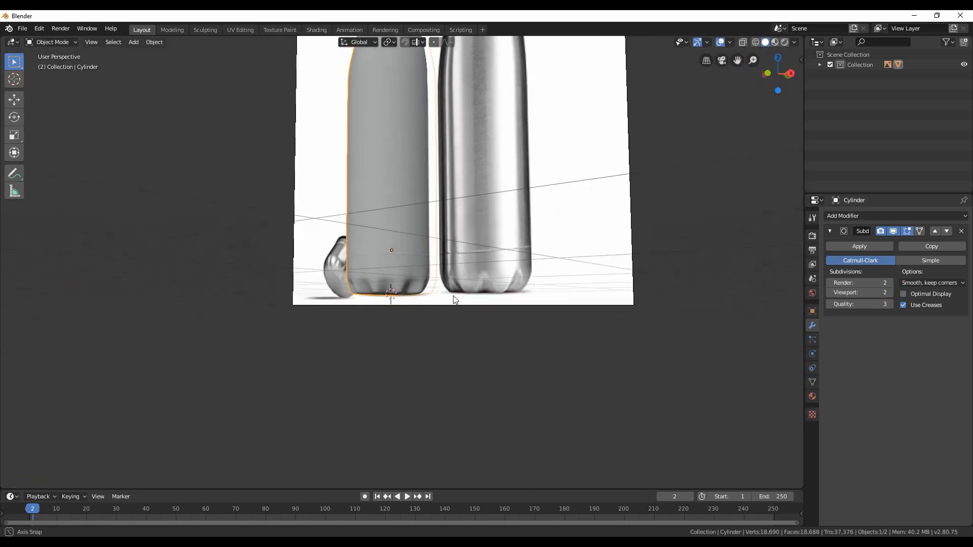
scroll(467, 319, "up", 1)
scroll(498, 307, "up", 1)
key("Tab")
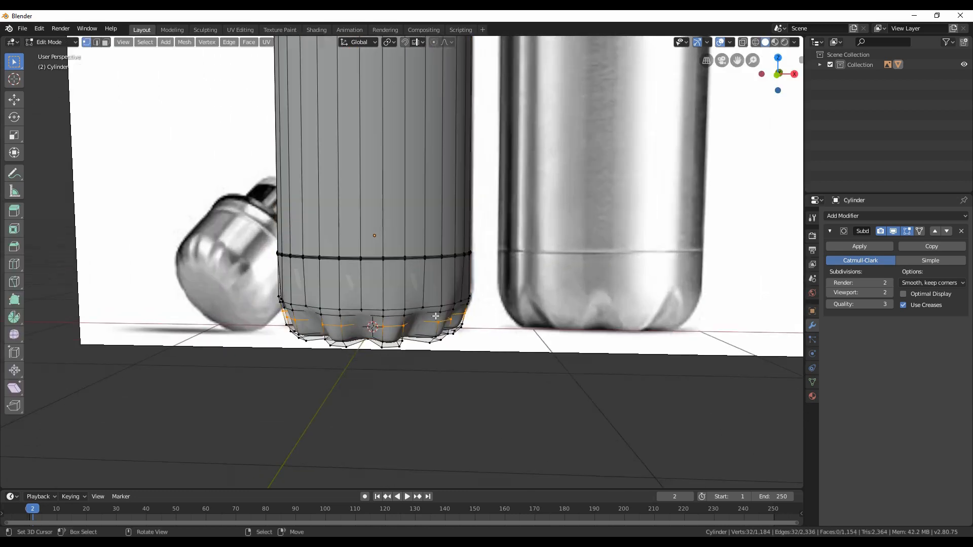
left_click(400, 309, "alt")
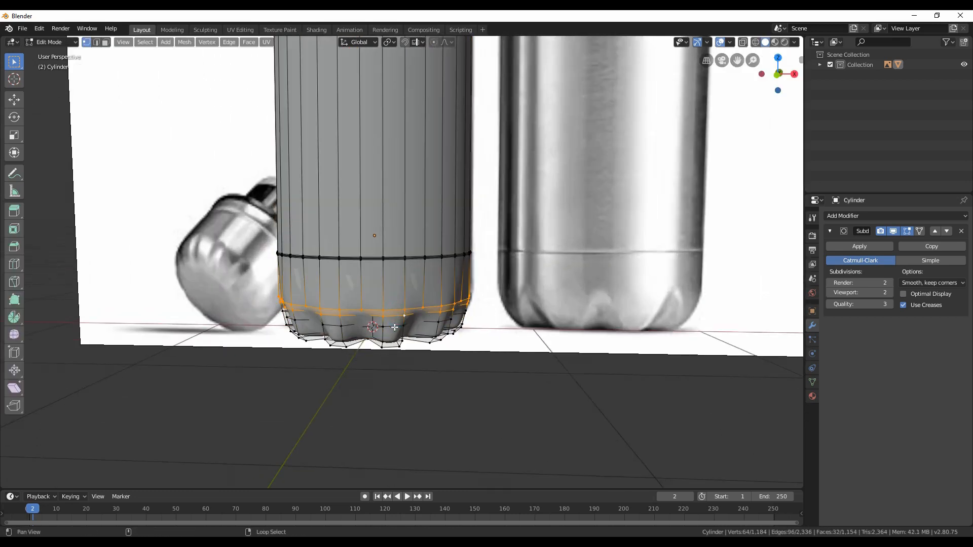
key("g")
key("z")
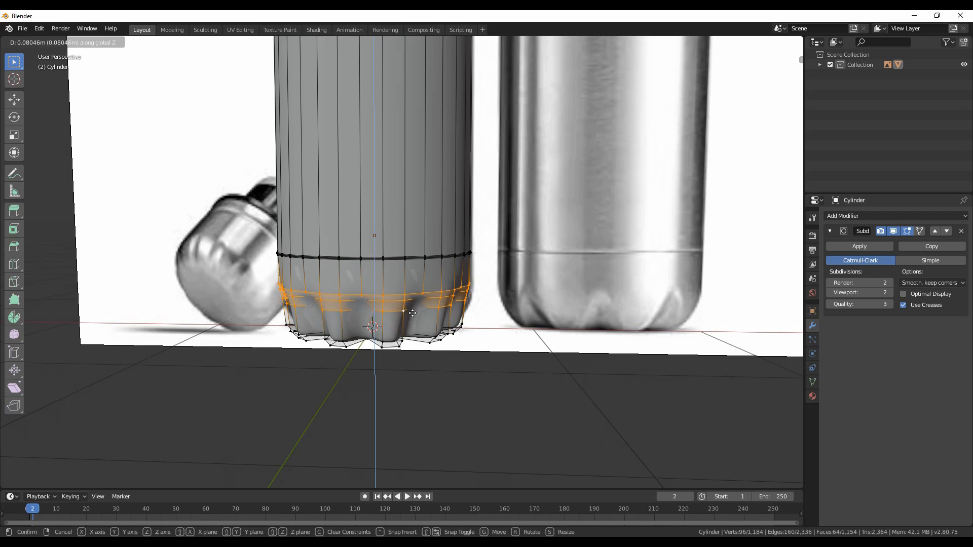
left_click(411, 313)
key("Tab")
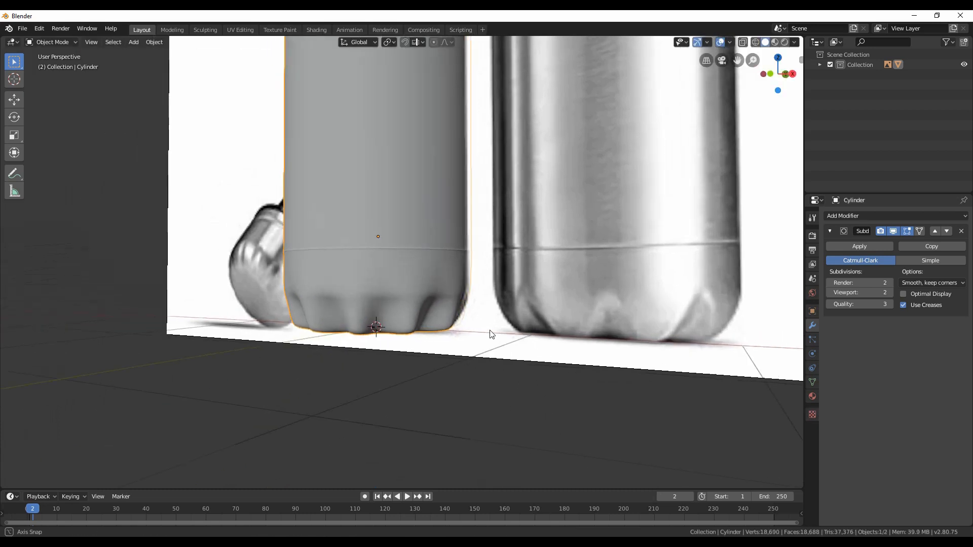
scroll(544, 337, "down", 5)
mouse_move(408, 206)
middle_mouse_down()
mouse_move(515, 248)
mouse_move(456, 250)
middle_mouse_up()
scroll(426, 190, "down", 3)
scroll(364, 182, "up", 4)
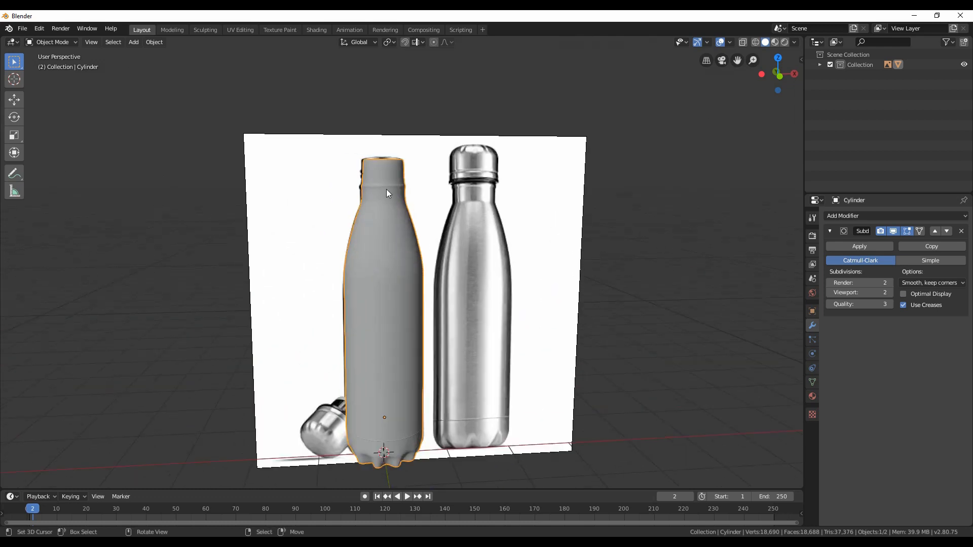
In wireframe front view, add an edge loop on the body and slide it down toward the base
key("Tab")
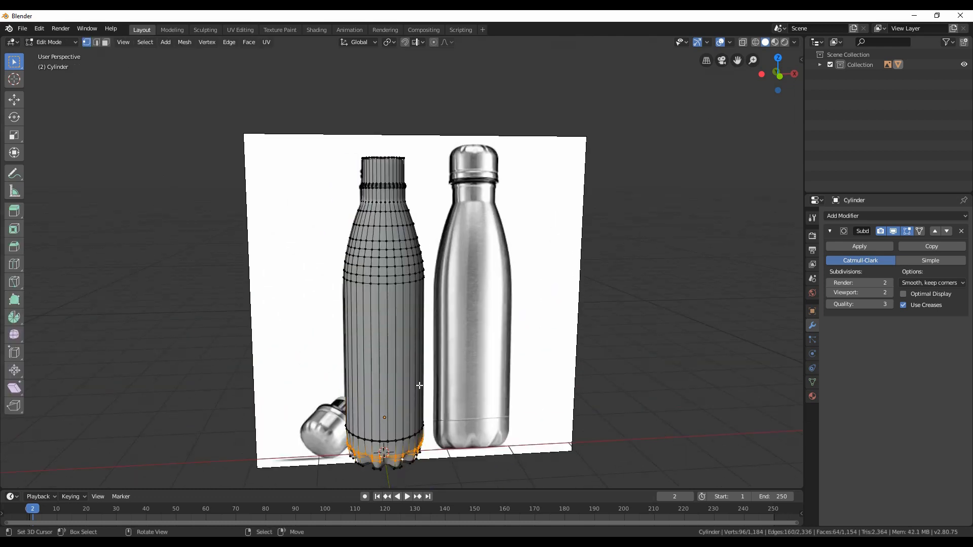
key("KP_1")
key("z")
left_click(363, 397)
scroll(412, 344, "up", 3)
scroll(410, 344, "up", 2)
left_click(367, 245, "alt")
left_click_drag(367, 242, 380, 358)
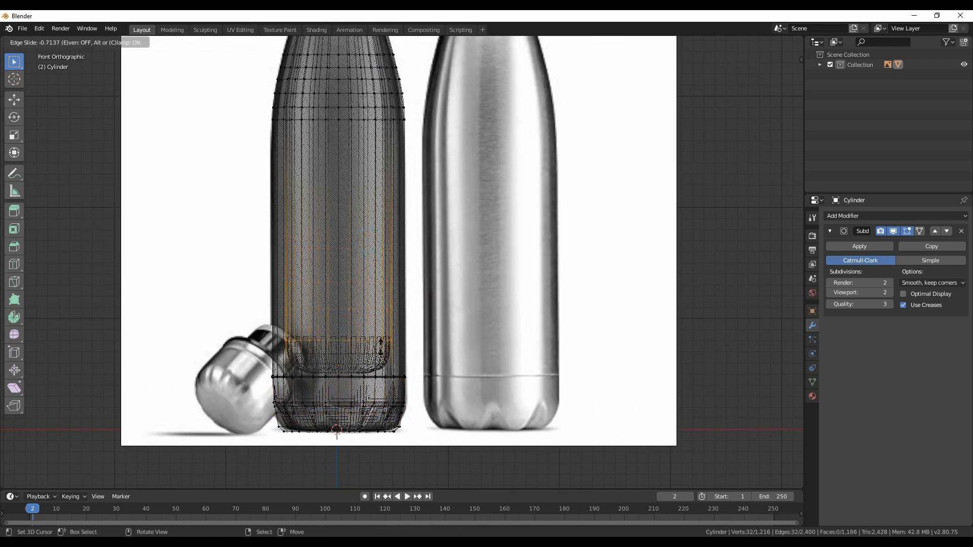
scroll(380, 357, "up", 4)
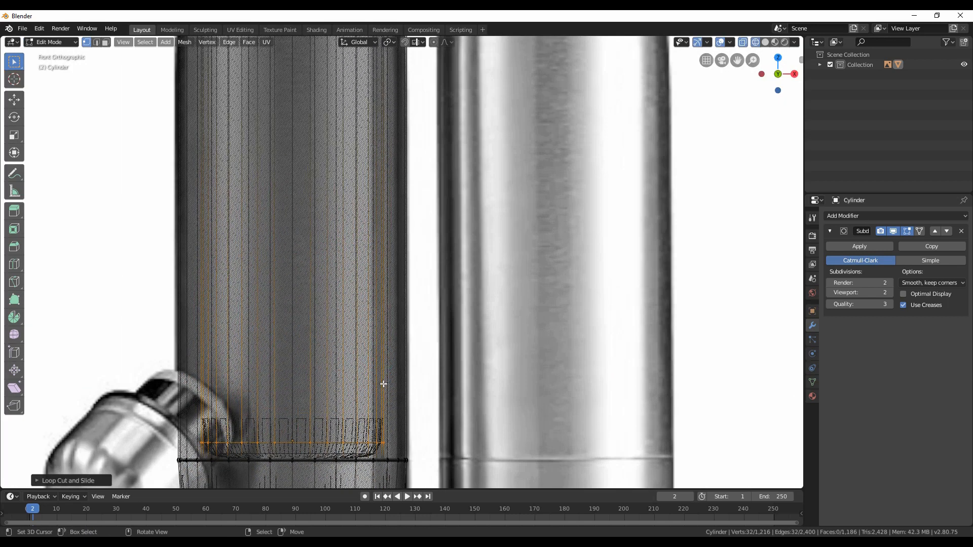
scroll(431, 347, "down", 2)
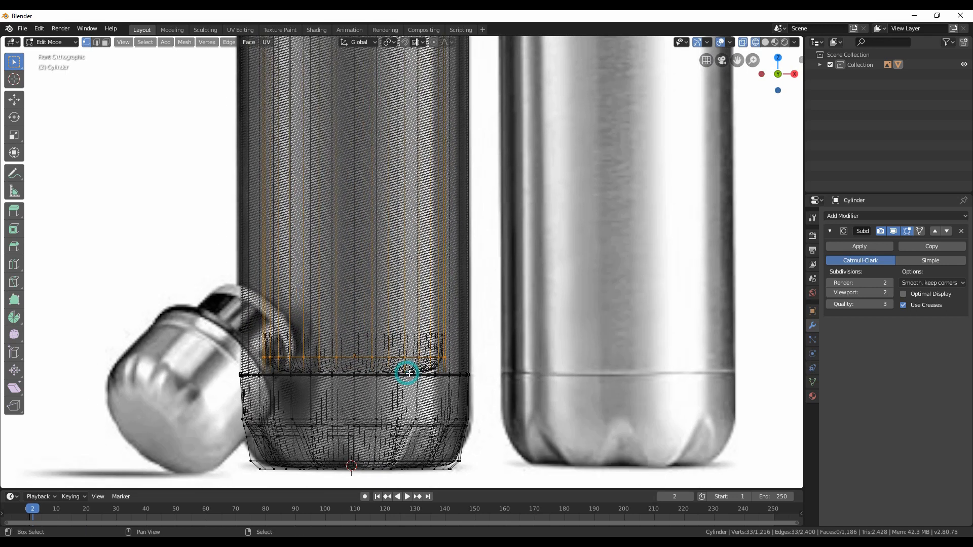
scroll(378, 378, "up", 3)
middle_click_drag(378, 391, 373, 400)
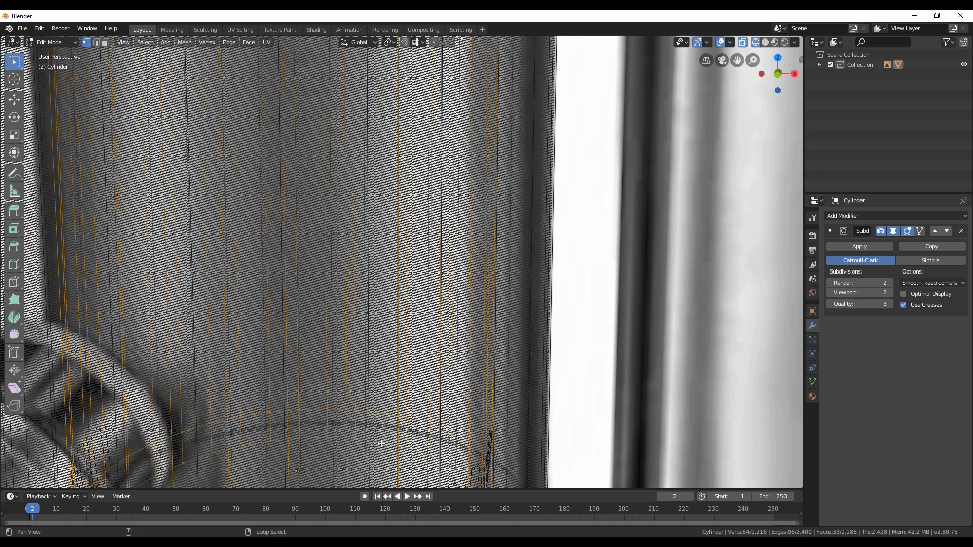
scroll(380, 445, "down", 5)
Lower the selected vertices along Z to round the base lobes, then view them in solid shading
key("KP_1")
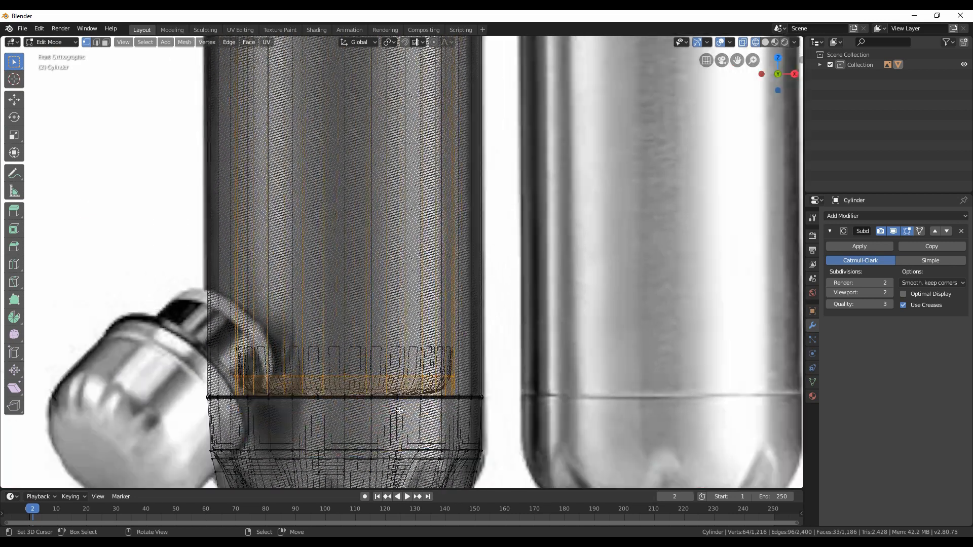
key("g")
key("z")
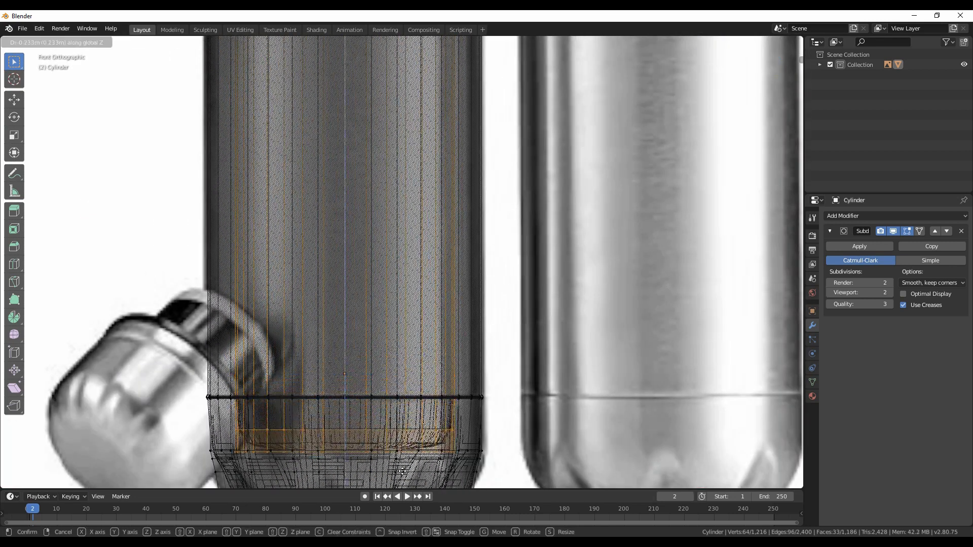
left_click(403, 478)
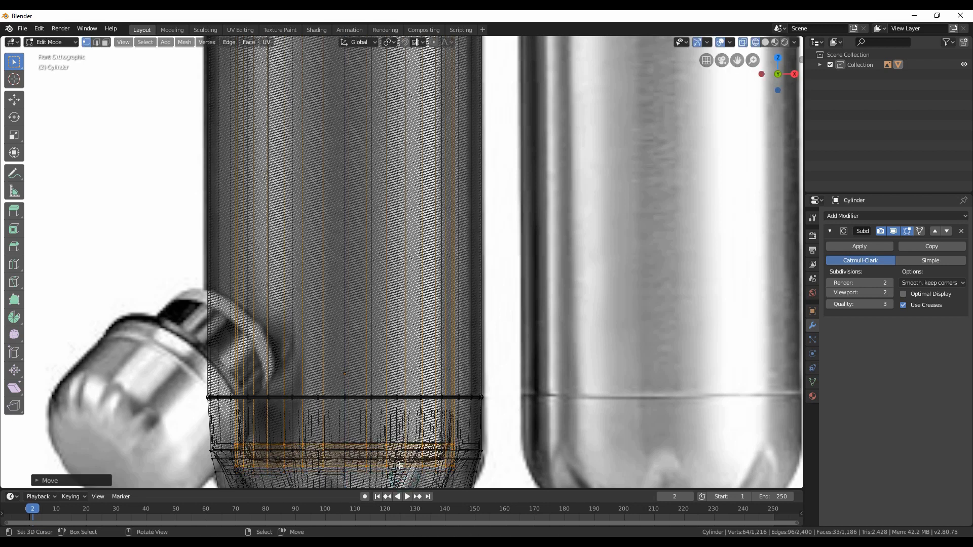
scroll(400, 461, "down", 3)
middle_click_drag(393, 416, 357, 396)
scroll(358, 395, "up", 2)
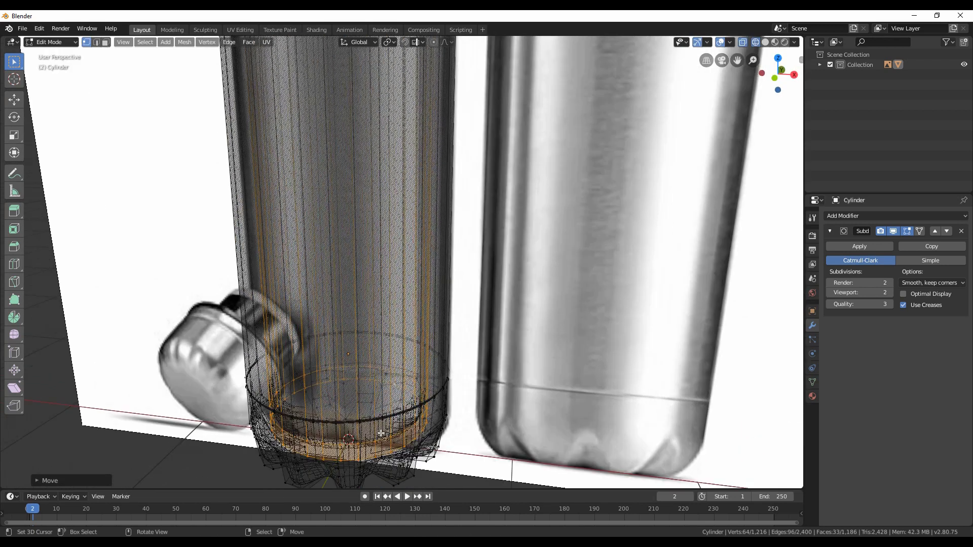
key("z")
left_click(441, 429)
Select the edge loop near the bottle bottom in wireframe, return to solid shading and Object Mode
middle_click_drag(440, 435, 433, 412)
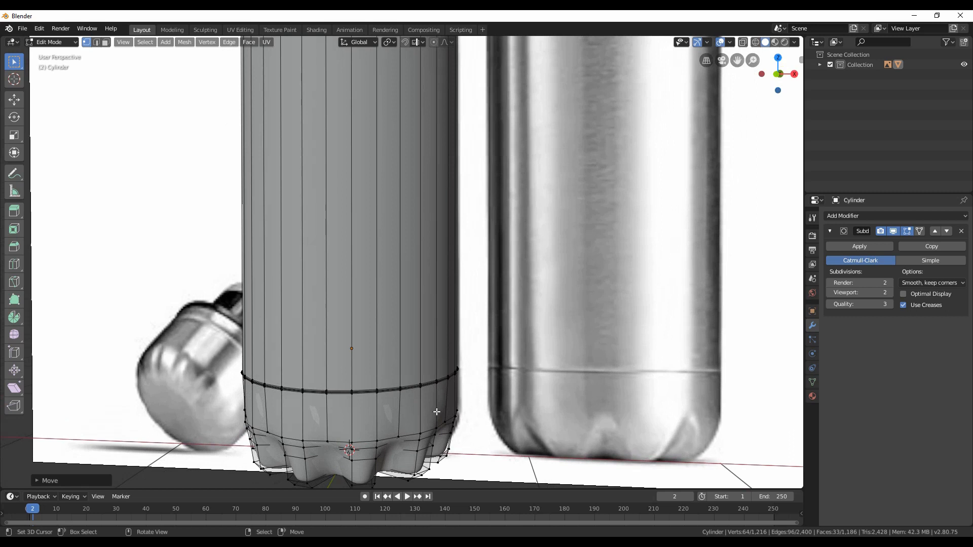
key("z")
left_click(398, 416)
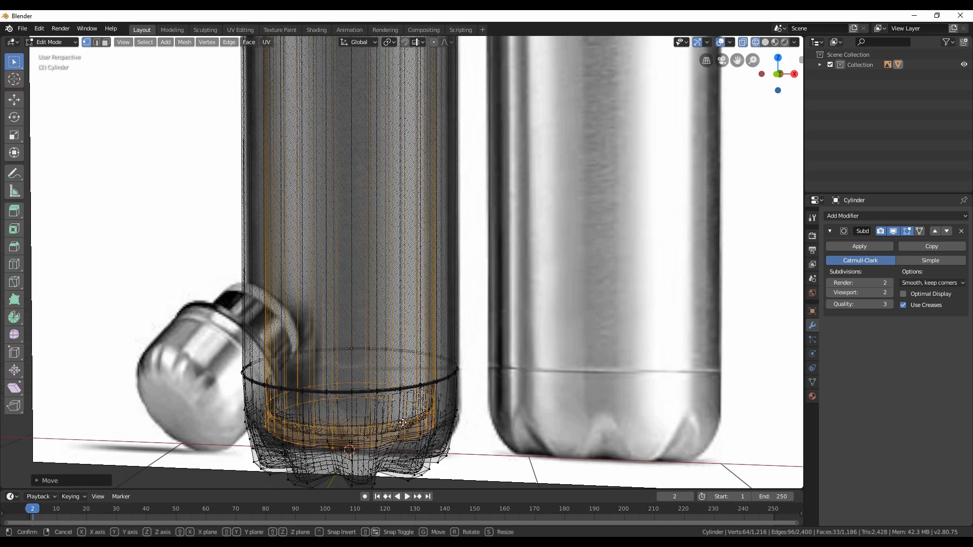
left_click(404, 418, "alt")
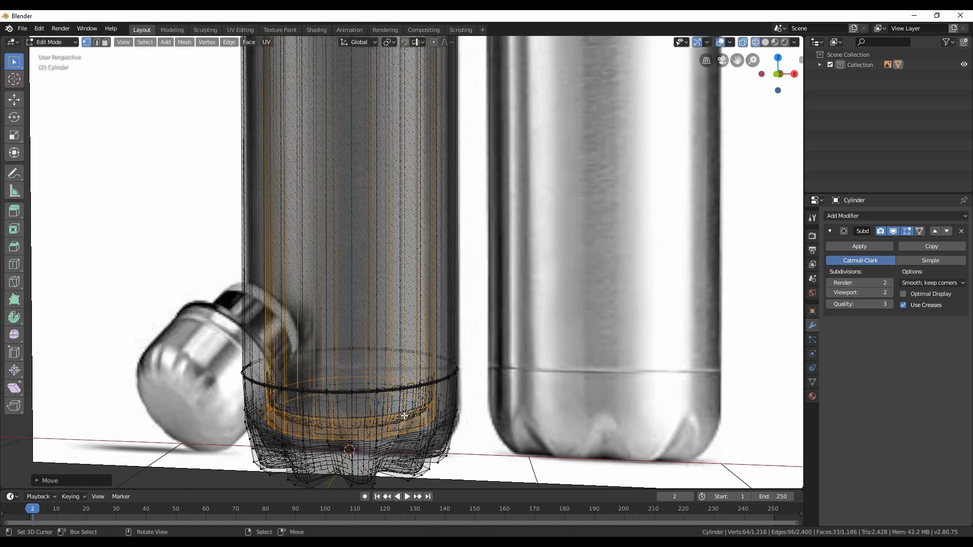
key("z")
left_click(455, 414)
key("Tab")
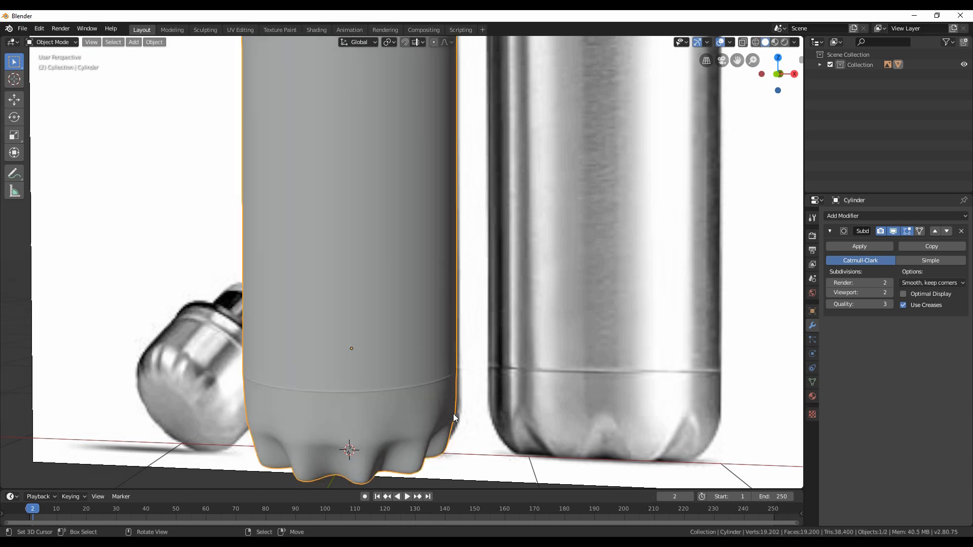
scroll(433, 421, "down", 5)
Add several supporting edge loops above and below the neck ring and down the neck
mouse_move(422, 373)
middle_mouse_down()
mouse_move(358, 252)
mouse_move(358, 340)
middle_mouse_up()
scroll(318, 272, "up", 6)
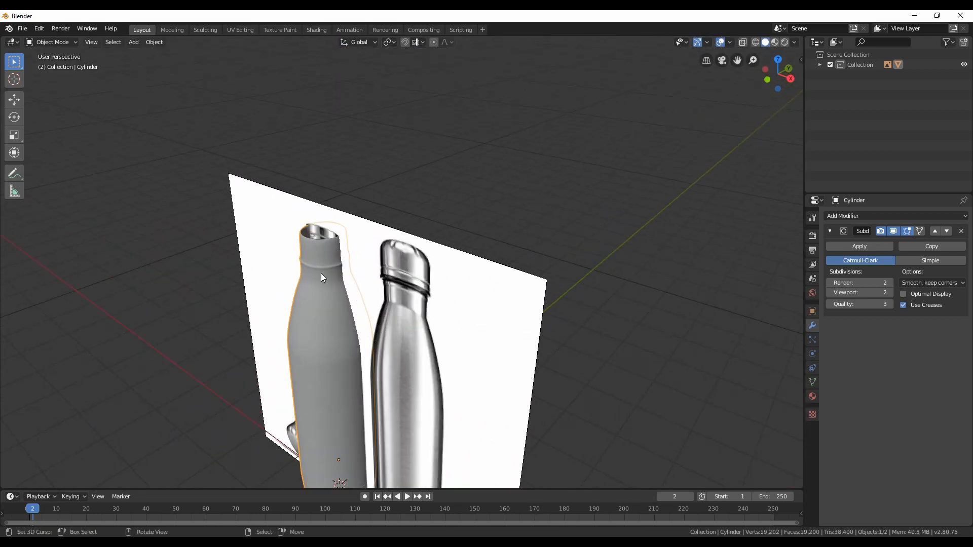
scroll(274, 282, "up", 5)
key("Tab")
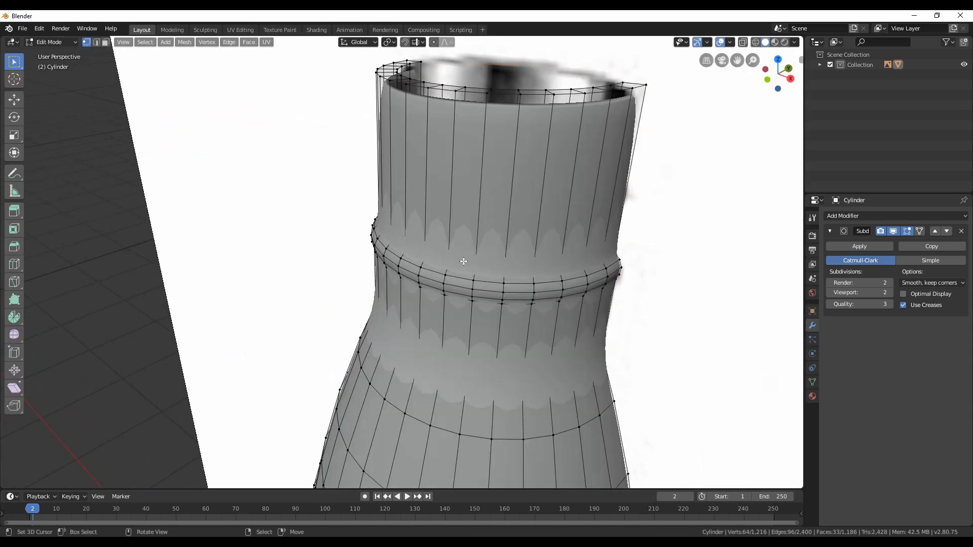
key("ctrl+r")
left_click(472, 251)
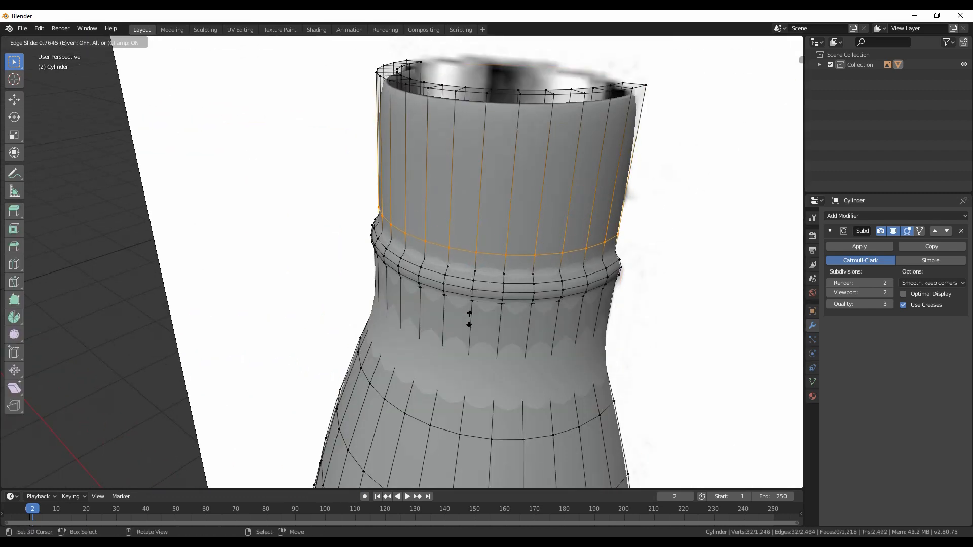
left_click(469, 328)
key("ctrl+r")
left_click(464, 322)
left_click(462, 292)
key("ctrl+r")
left_click(453, 327)
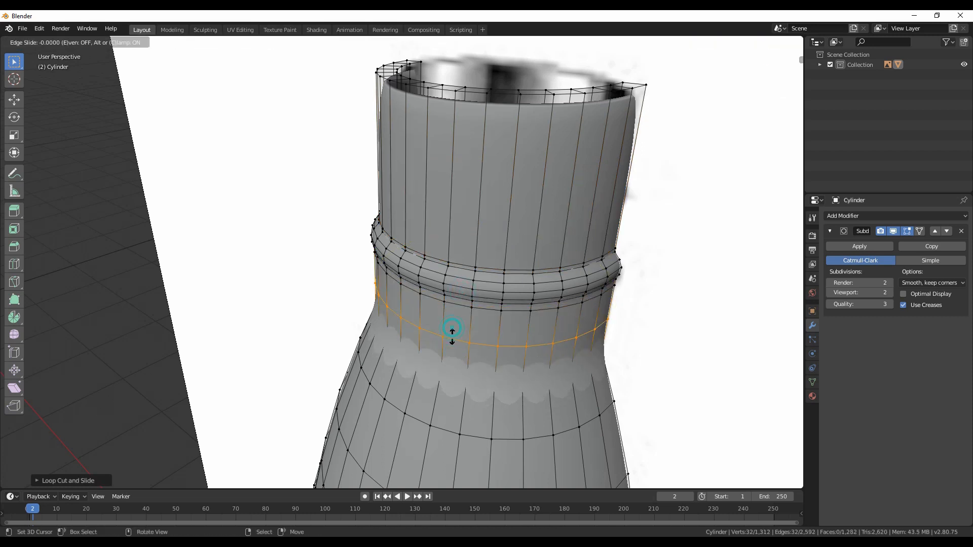
key("ctrl+r")
left_click(439, 383)
Add edge loops just below the top rim and inside the opening's inner wall
mouse_move(460, 192)
middle_mouse_down()
mouse_move(360, 326)
mouse_move(342, 396)
middle_mouse_up()
key("ctrl+r")
left_click(340, 411)
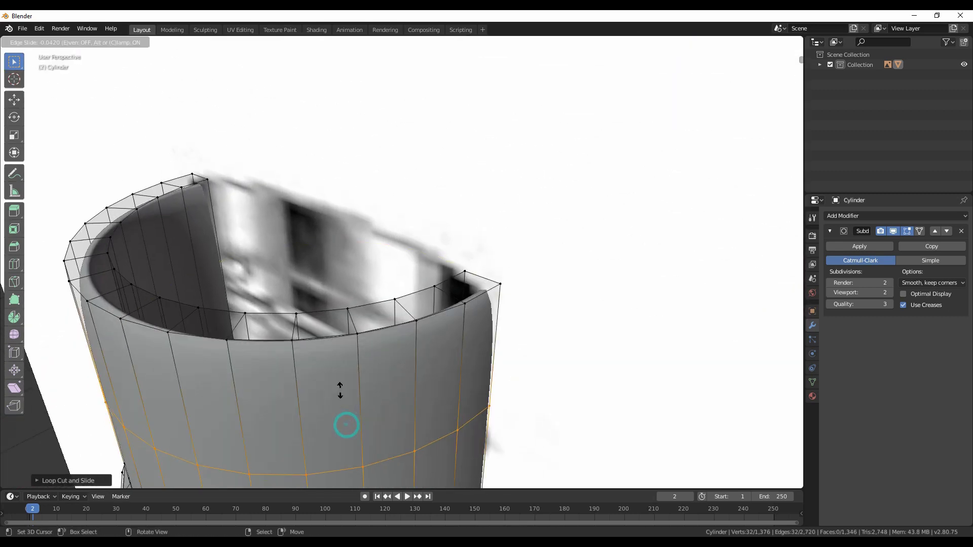
left_click(330, 320)
key("ctrl+r")
left_click(201, 258)
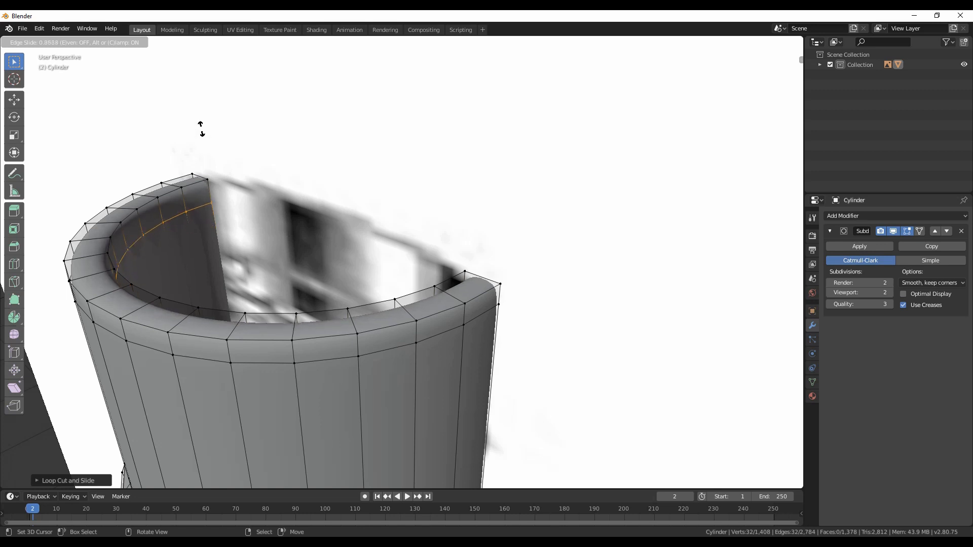
left_click(202, 136)
key("Tab")
scroll(268, 303, "down", 6)
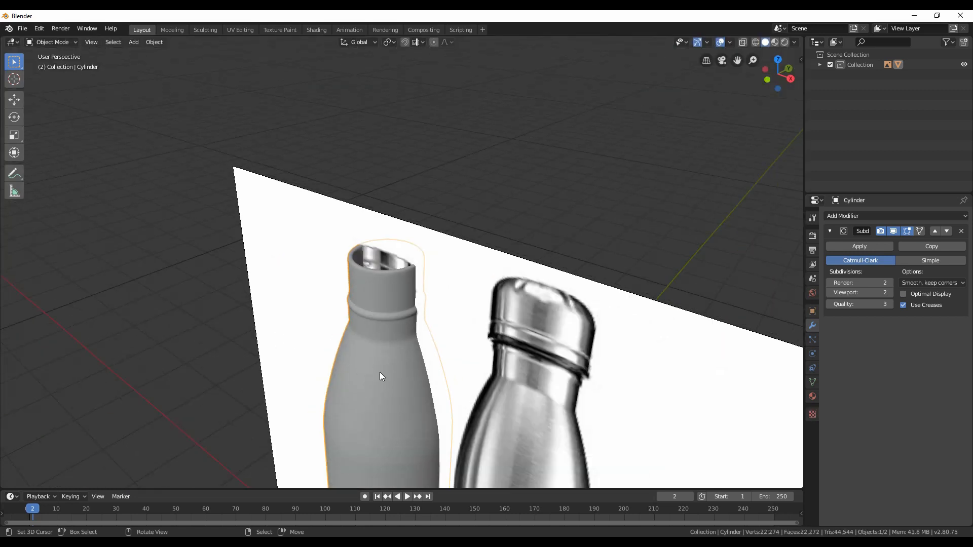
Frame the bottles in front orthographic view and make the model see-through over the reference
middle_click_drag(464, 424, 406, 246)
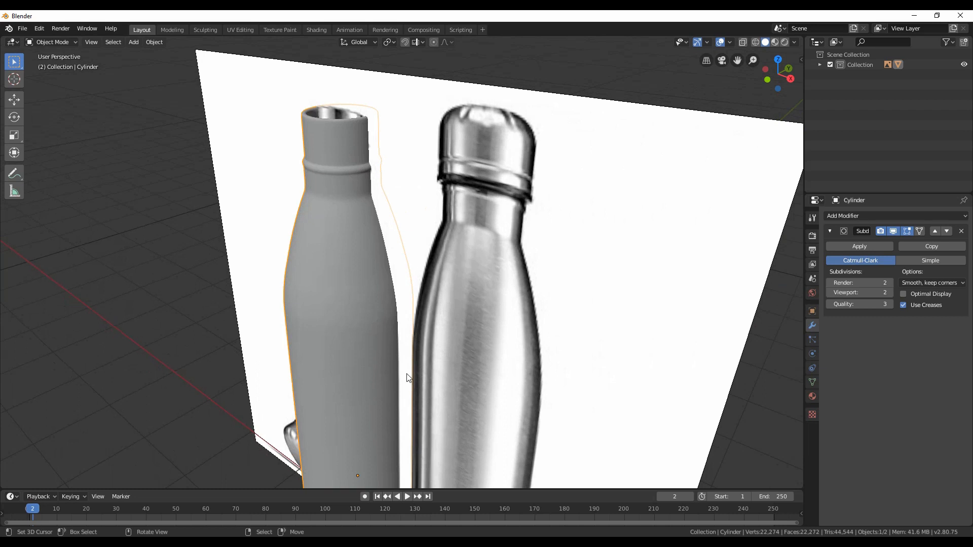
scroll(453, 360, "down", 5)
scroll(465, 363, "down", 4)
mouse_move(465, 362)
middle_mouse_down()
mouse_move(439, 355)
mouse_move(486, 301)
mouse_move(475, 326)
middle_mouse_up()
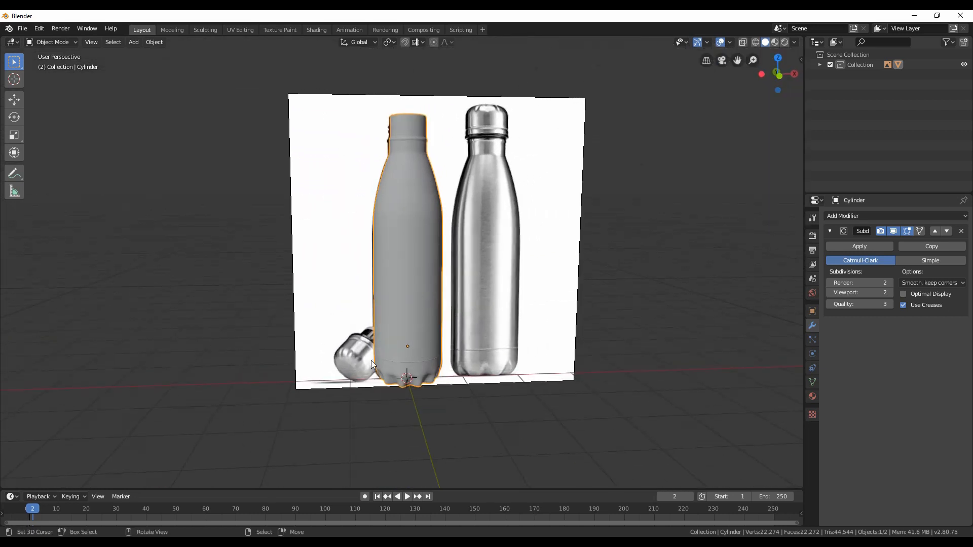
scroll(371, 361, "up", 3)
key("KP_1")
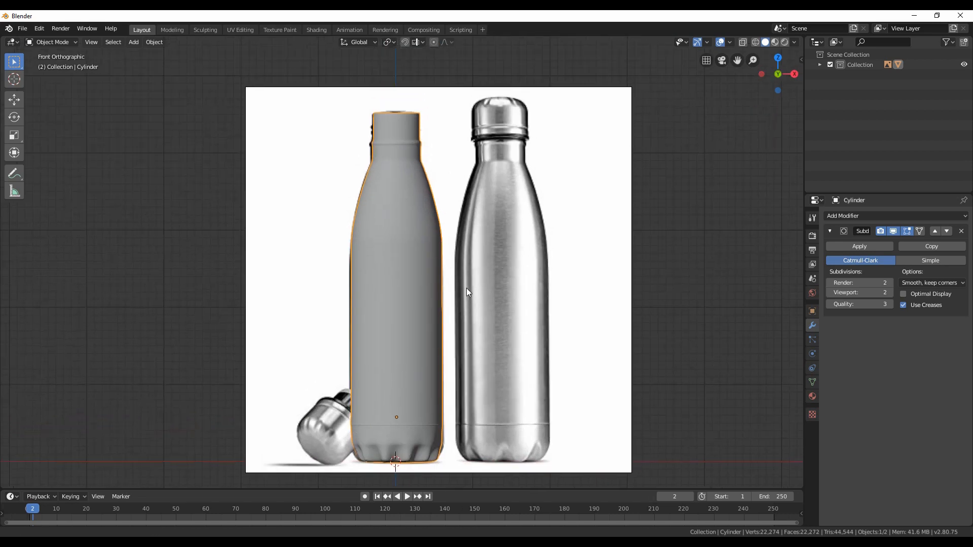
middle_click_drag(465, 294, 487, 232, "shift")
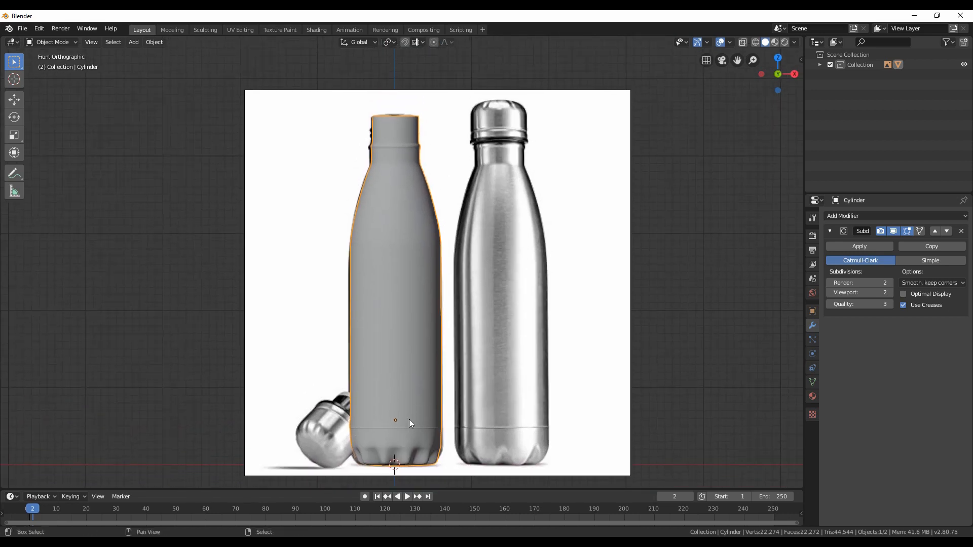
middle_click_drag(409, 419, 409, 403, "shift")
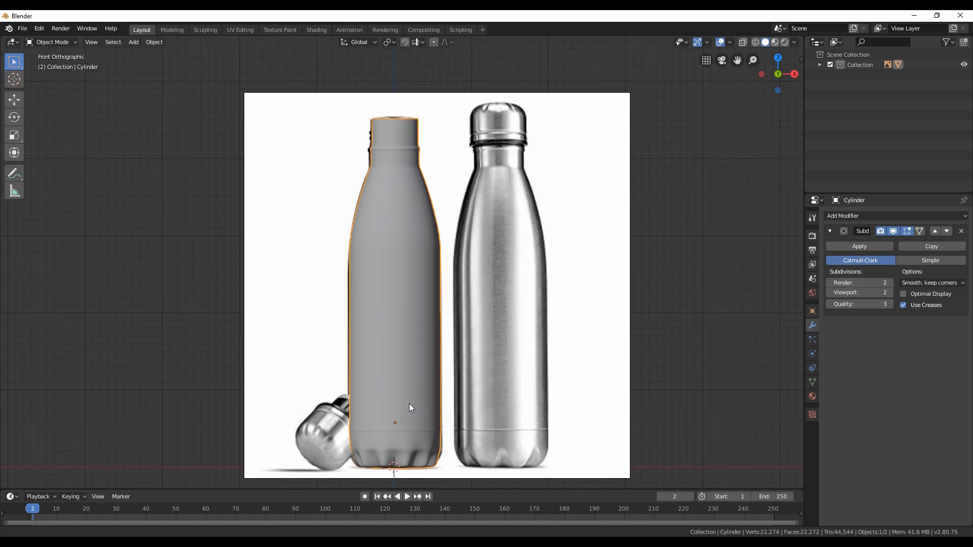
scroll(410, 404, "up", 2)
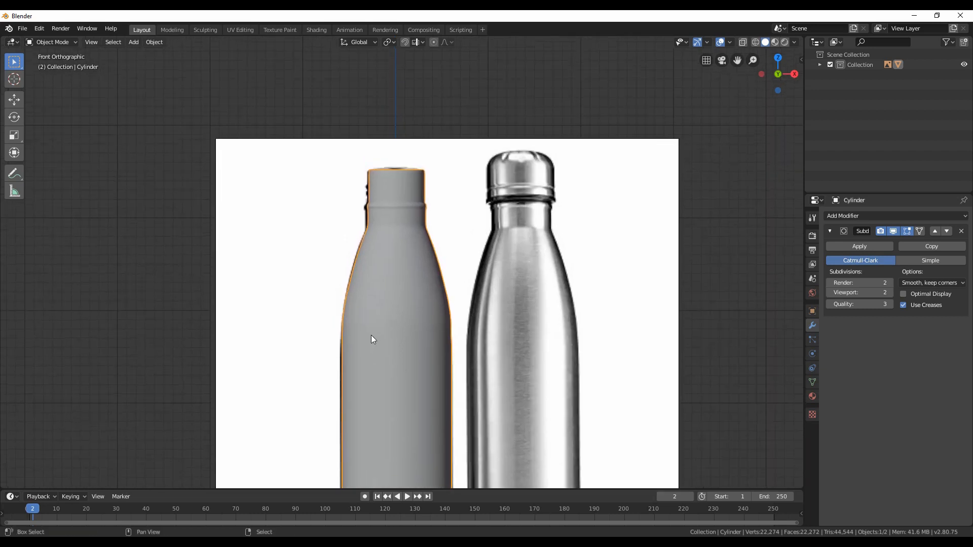
scroll(371, 330, "up", 3)
key("z")
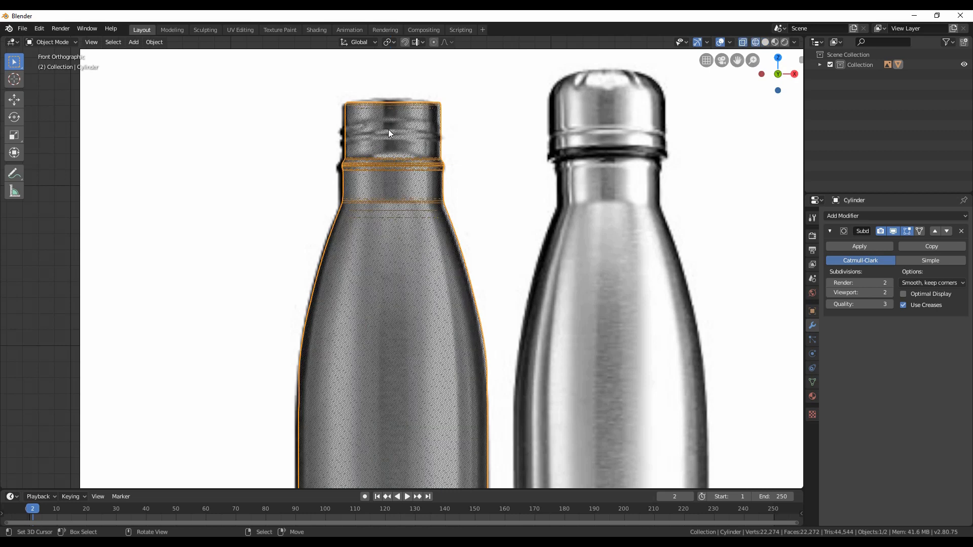
Add a cylinder for the cap and shorten it by lowering its top edge
key("shift+a")
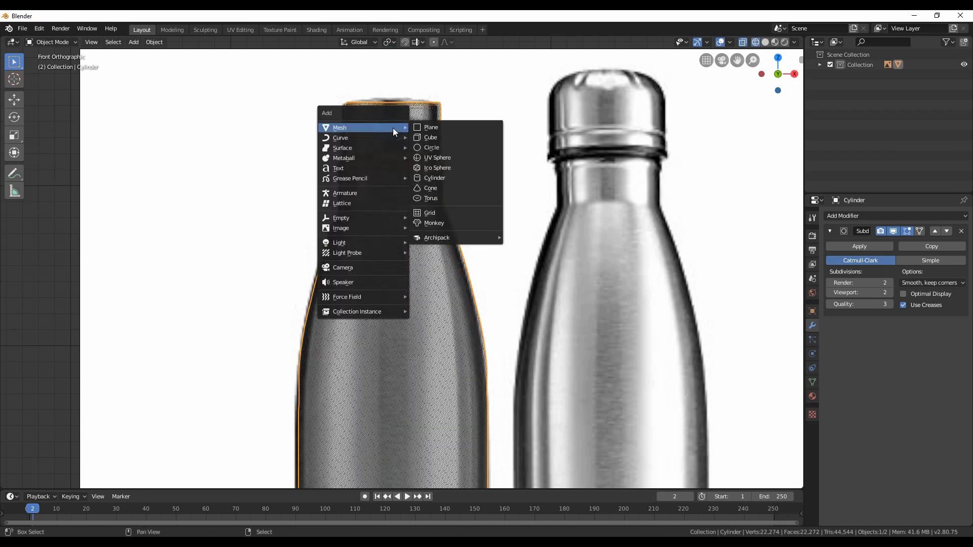
left_click(440, 179)
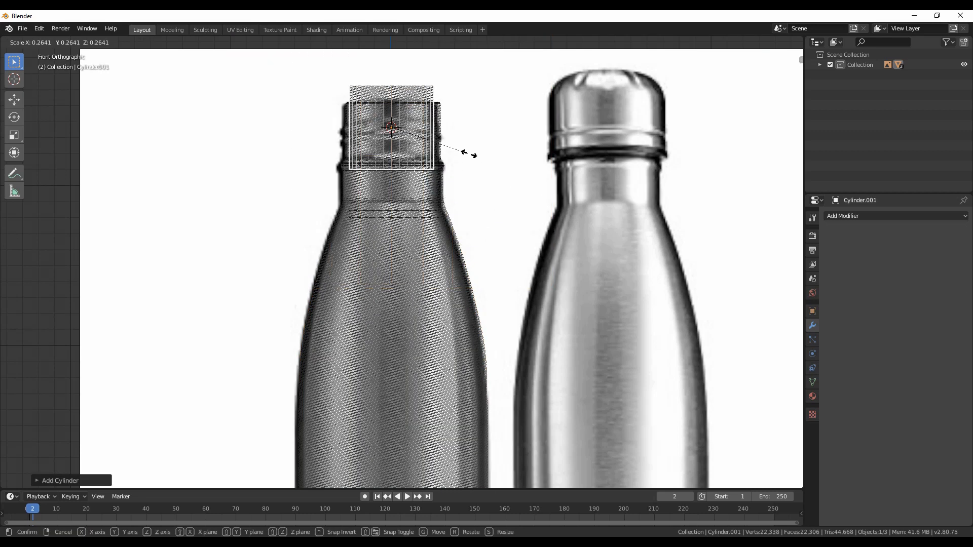
scroll(457, 191, "down", 2)
key("s")
key("z")
left_click(481, 234)
scroll(426, 251, "down", 2)
key("Tab")
scroll(426, 252, "up", 4)
key("g")
left_click(448, 222)
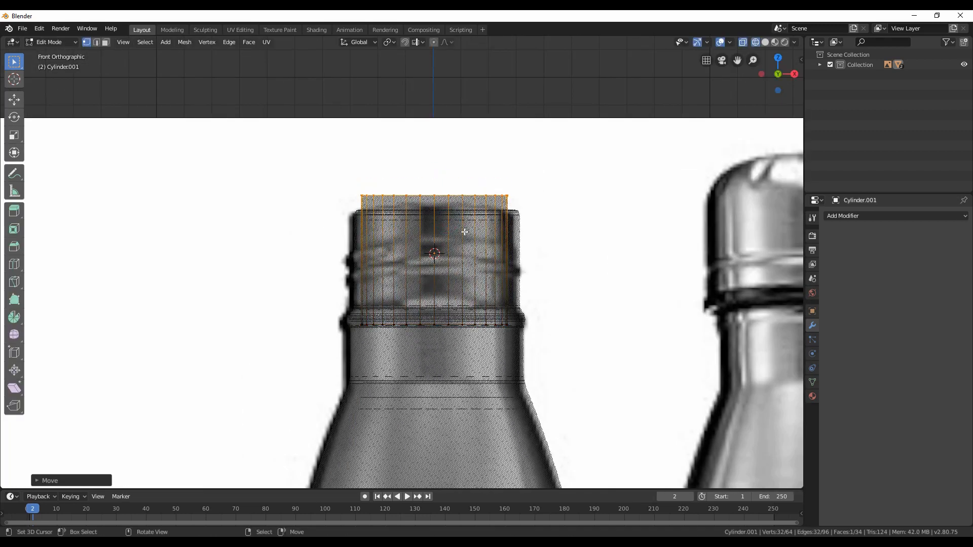
key("Tab")
Resize and move the cylinder so it fits over the bottle neck
key("s")
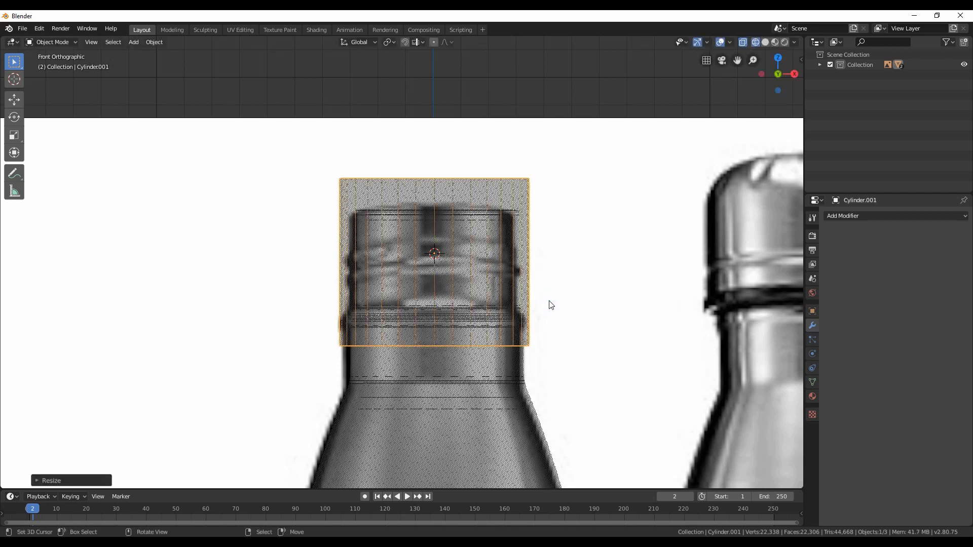
left_click(549, 300)
scroll(549, 300, "up", 3)
key("s")
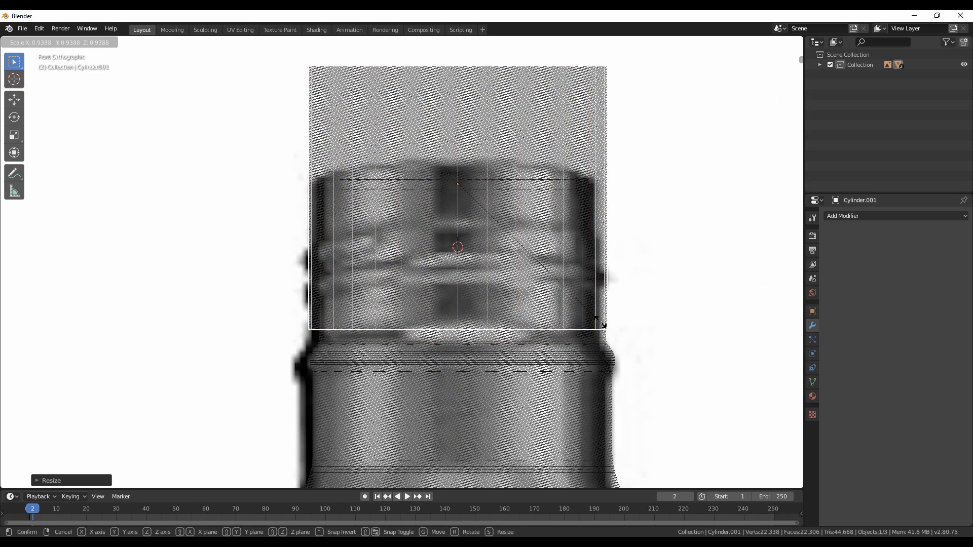
left_click(604, 325)
scroll(532, 319, "up", 2)
key("g")
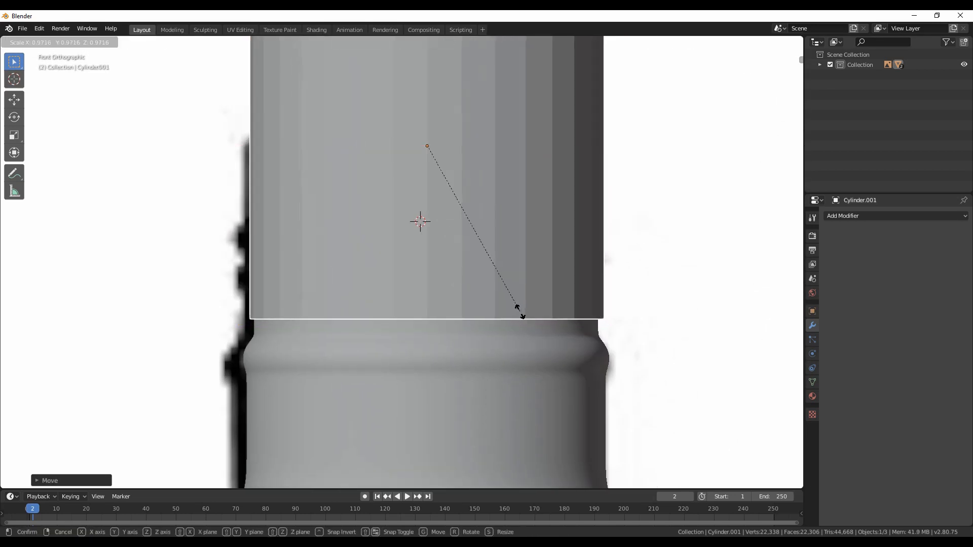
left_click(520, 315)
scroll(532, 304, "down", 3)
Cut a loop near the cap's base, widen it and bevel it into a flared ring
key("Tab")
key("ctrl+r")
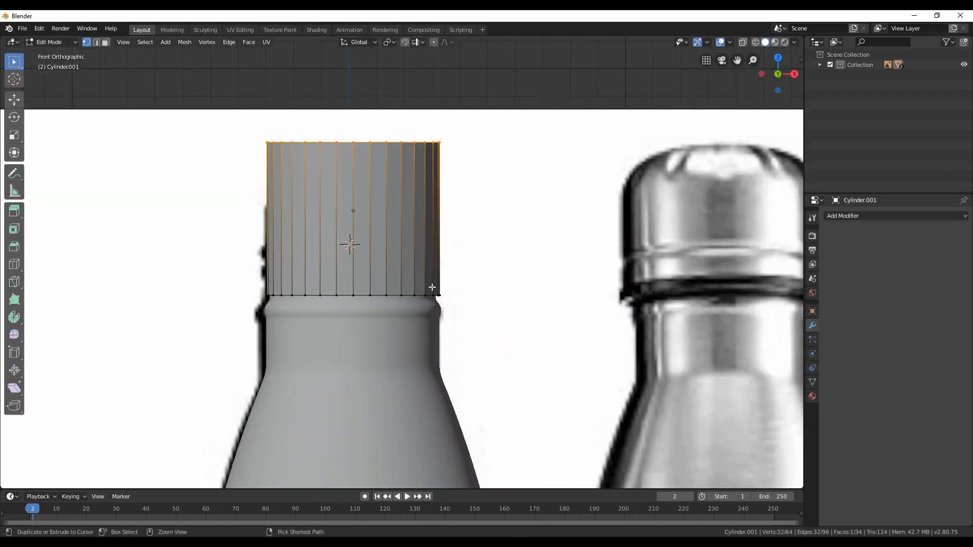
left_click(430, 289)
key("s")
left_click(487, 320)
middle_click_drag(486, 319, 438, 358)
scroll(438, 359, "up", 3)
scroll(438, 359, "down", 4)
scroll(438, 358, "up", 3)
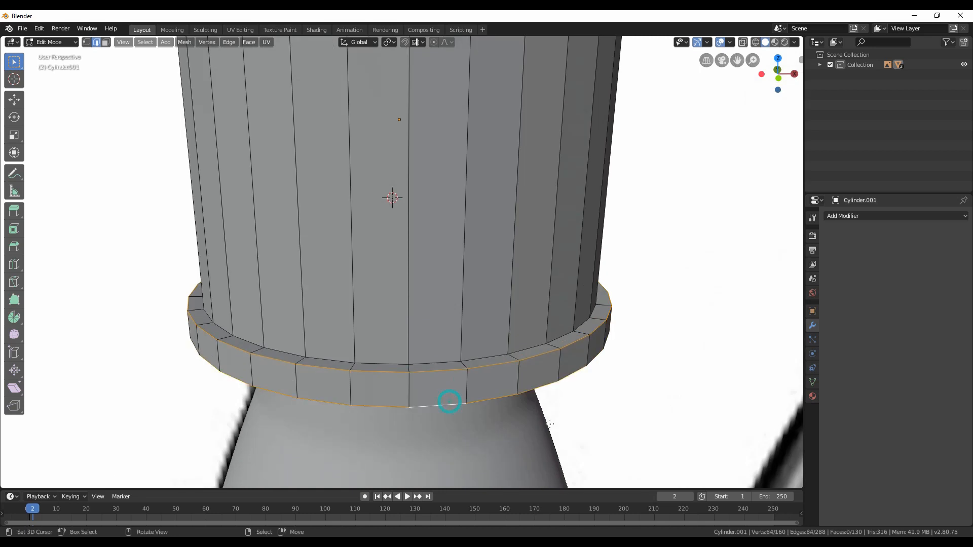
key("ctrl+b")
key("Tab")
scroll(420, 288, "down", 4)
Centre the cap over the bottle neck from the top view
key("KP_7")
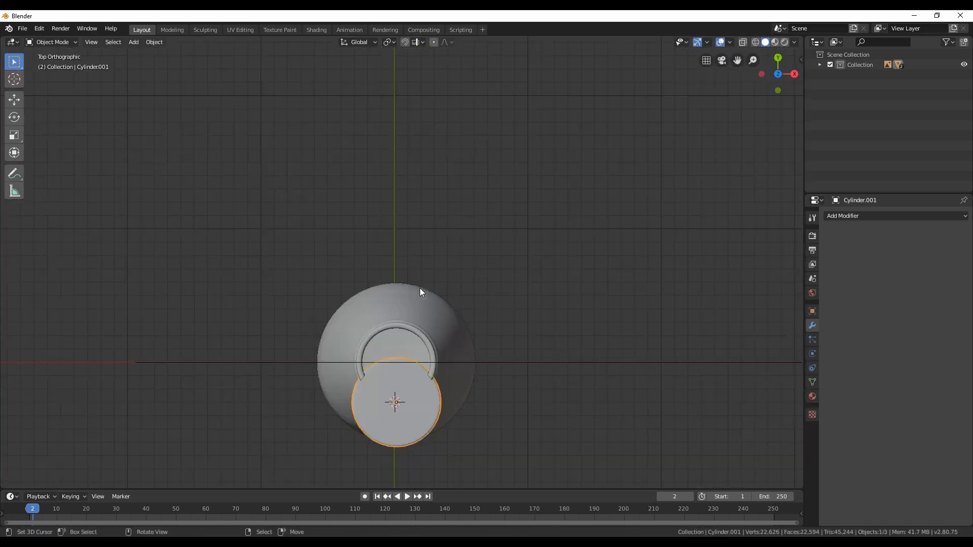
key("g")
left_click(419, 288)
key("KP_1")
scroll(436, 243, "up", 4)
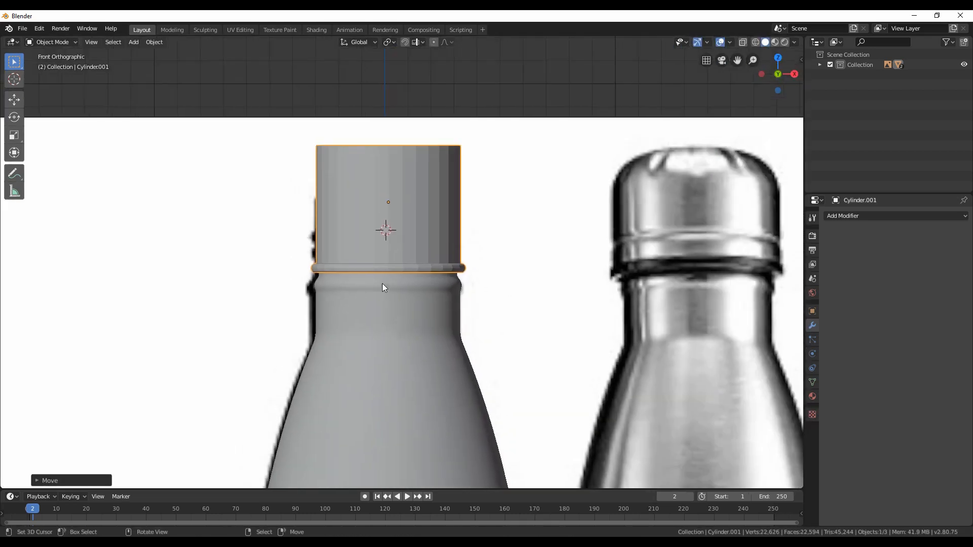
Add a loop on the cap and extrude it vertically, then resize the new loop
key("Tab")
key("ctrl+r")
left_click(433, 243)
key("ctrl+e")
left_click(440, 253)
scroll(472, 259, "up", 2)
key("z")
left_click(393, 272)
key("s")
left_click(334, 250)
Widen a face loop on the cap into a raised lip band
left_click(211, 232, "alt")
middle_click_drag(327, 251, 380, 274)
scroll(326, 258, "up", 3)
scroll(327, 258, "down", 2)
middle_click_drag(456, 274, 347, 286)
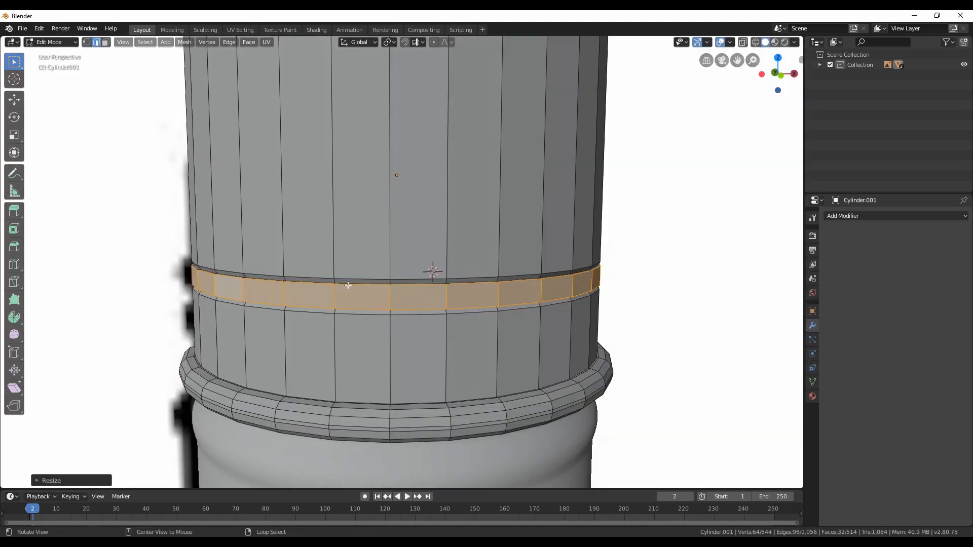
key("s")
left_click(403, 326)
key("Tab")
scroll(379, 326, "down", 5)
Lower the cap's top edge loop and narrow it inward
key("Tab")
left_click(362, 219, "alt")
key("g")
key("z")
left_click(441, 348)
key("KP_1")
key("s")
left_click(380, 327)
Replace the cap's top face with a poked point and bevel it into a rounded dome
middle_click_drag(403, 340, 307, 353)
key("x")
left_click(306, 353, "alt")
key("f")
key("ctrl+b")
scroll(369, 426, "up", 5)
left_click(369, 427)
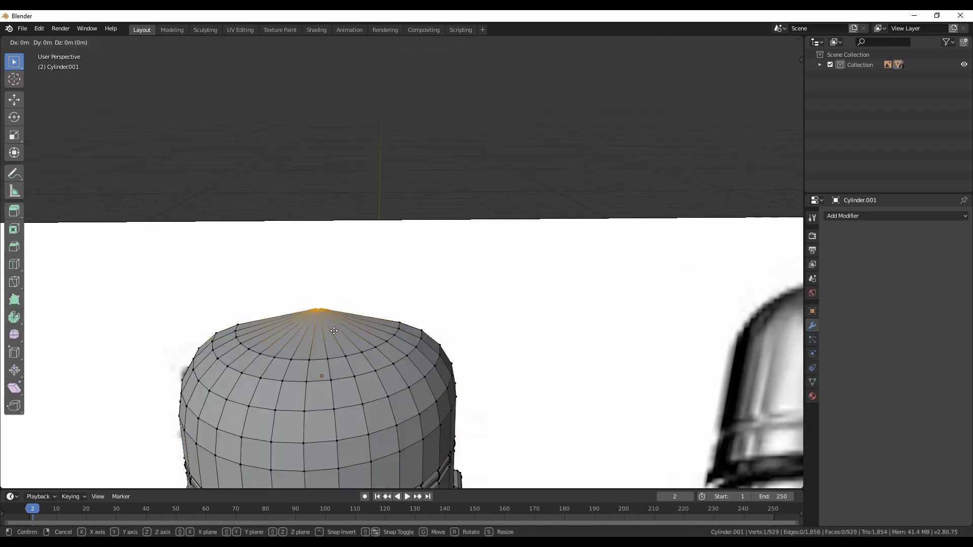
Finish the dome bevel and add a Subdivision Surface modifier to the cap
key("ctrl+t")
key("Tab")
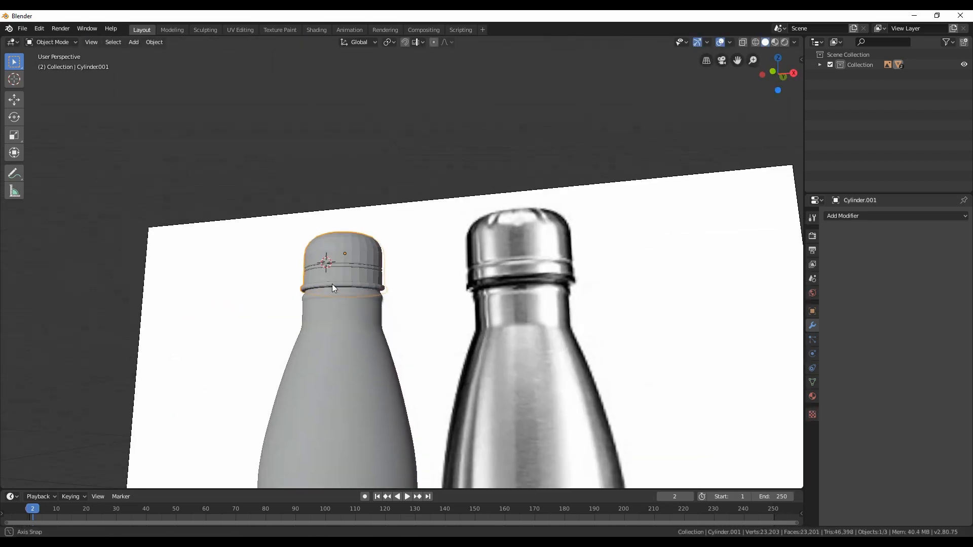
scroll(337, 289, "up", 3)
left_click(843, 216)
left_click(768, 384)
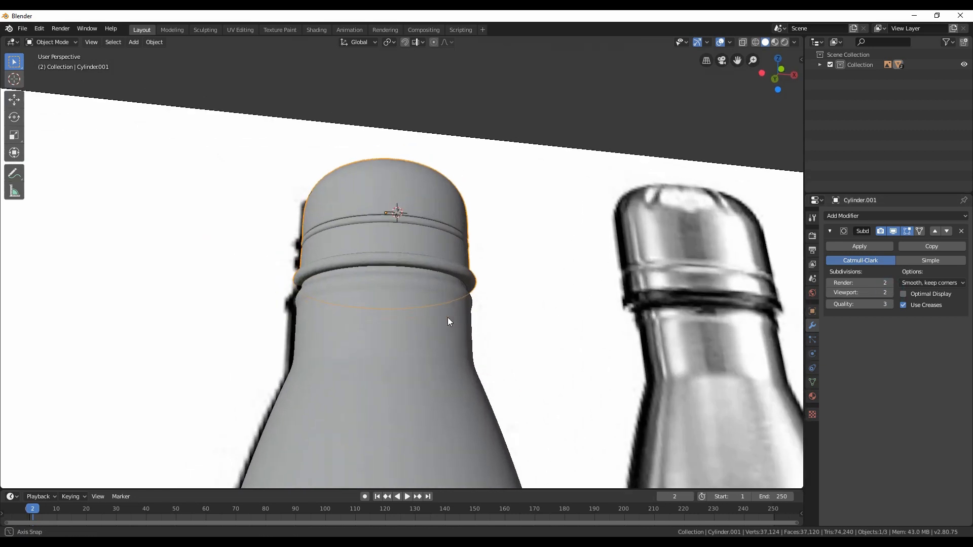
scroll(443, 333, "up", 2)
middle_click_drag(476, 386, 485, 371)
Use see-through view to reach and select the cap's hidden bottom geometry
key("Tab")
middle_click_drag(418, 342, 380, 320)
key("shift+z")
left_click(349, 296, "alt")
scroll(349, 297, "down", 3)
scroll(447, 297, "up", 4)
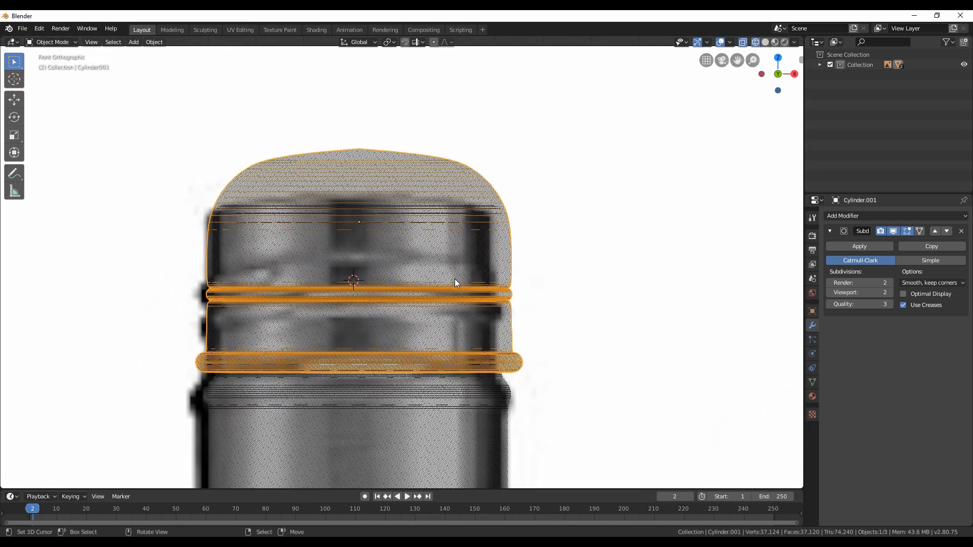
middle_click_drag(447, 298, 304, 267)
left_click(238, 232)
key("shift+z")
left_click(349, 175)
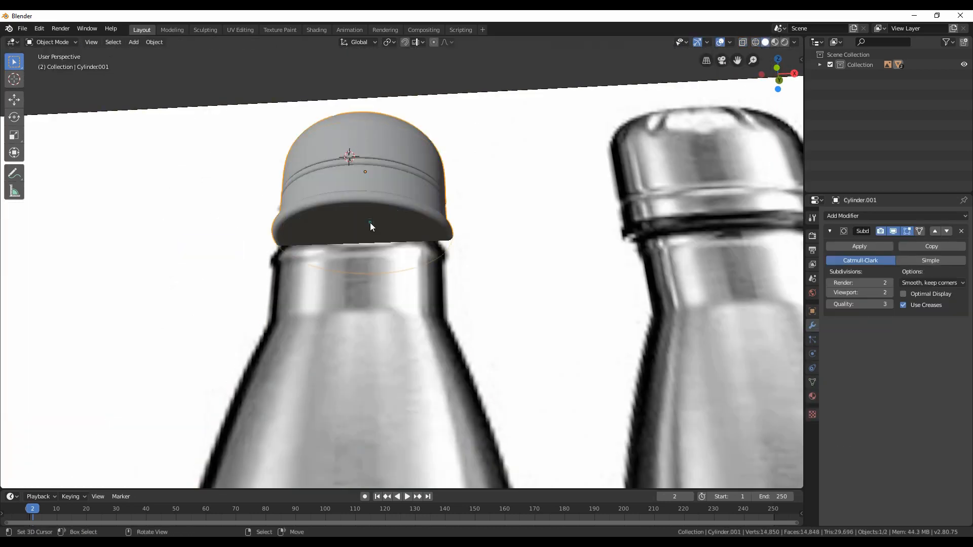
Inset the cap's bottom face and extrude it down into a neck with an extra edge loop
key("Tab")
left_click(349, 229)
key("i")
left_click(498, 265)
key("e")
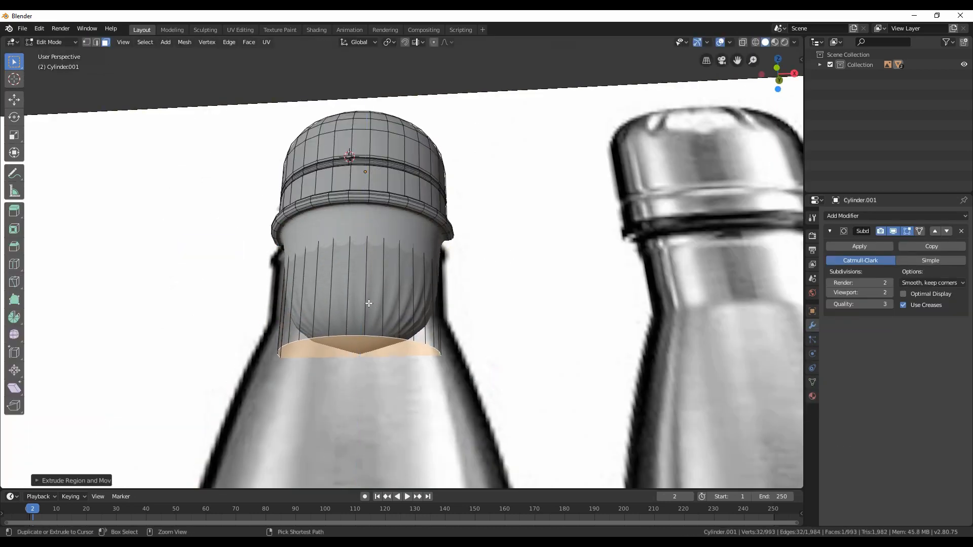
left_click(380, 305)
key("ctrl+r")
Delete the neck's bottom face so the cap is open-ended inside the bottle
left_click(356, 318)
key("3")
left_click(358, 334)
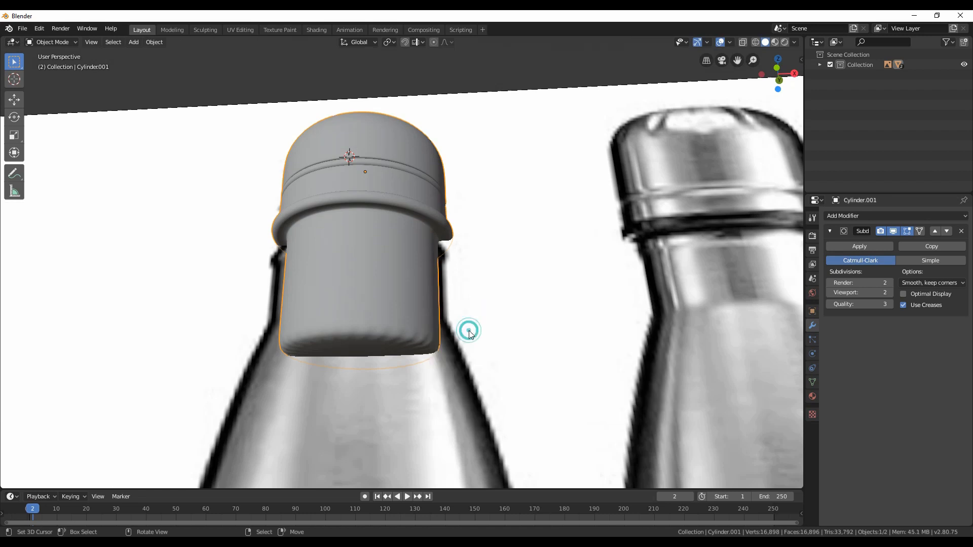
middle_click_drag(472, 335, 519, 313)
key("x")
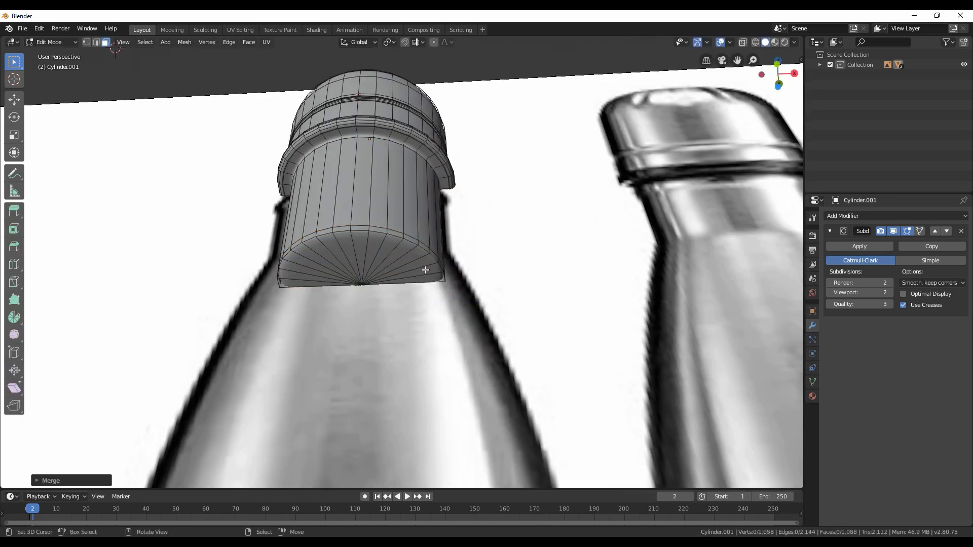
middle_click_drag(456, 304, 380, 228)
key("Tab")
Switch the viewport to solid shading and inspect the finished cap
key("z")
left_click(435, 361)
scroll(436, 361, "down", 5)
mouse_move(456, 342)
middle_mouse_down()
mouse_move(380, 228)
mouse_move(418, 342)
middle_mouse_up()
scroll(380, 304, "up", 5)
key("z")
mouse_move(402, 296)
middle_mouse_down()
mouse_move(426, 229)
mouse_move(409, 317)
middle_mouse_up()
scroll(414, 342, "down", 8)
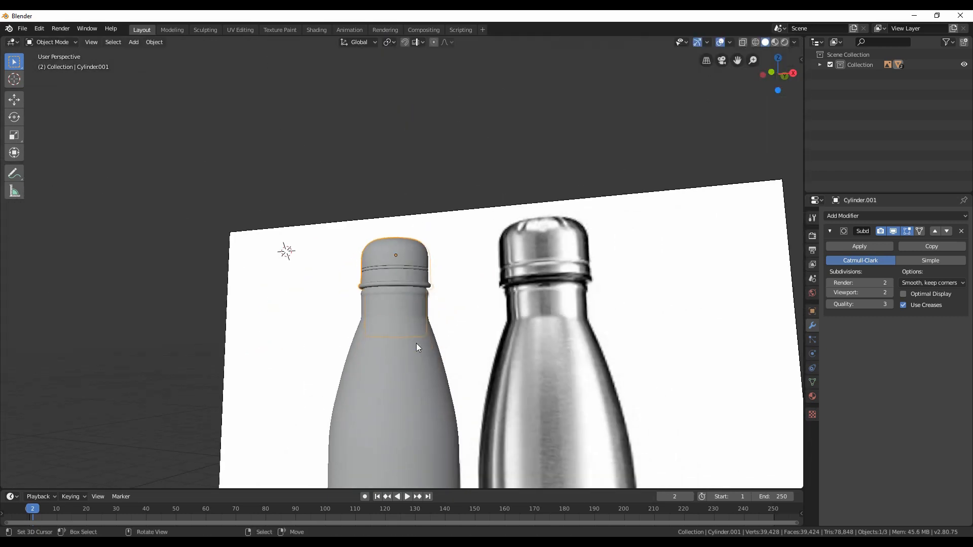
mouse_move(471, 373)
middle_mouse_down()
mouse_move(417, 374)
mouse_move(440, 380)
mouse_move(375, 309)
mouse_move(401, 371)
middle_mouse_up()
Select the reference image and hide it, leaving only the bottle in view
left_click(417, 374)
mouse_move(432, 402)
middle_mouse_down()
mouse_move(407, 377)
mouse_move(441, 337)
middle_mouse_up()
left_click(441, 338)
key("h")
scroll(389, 320, "up", 3)
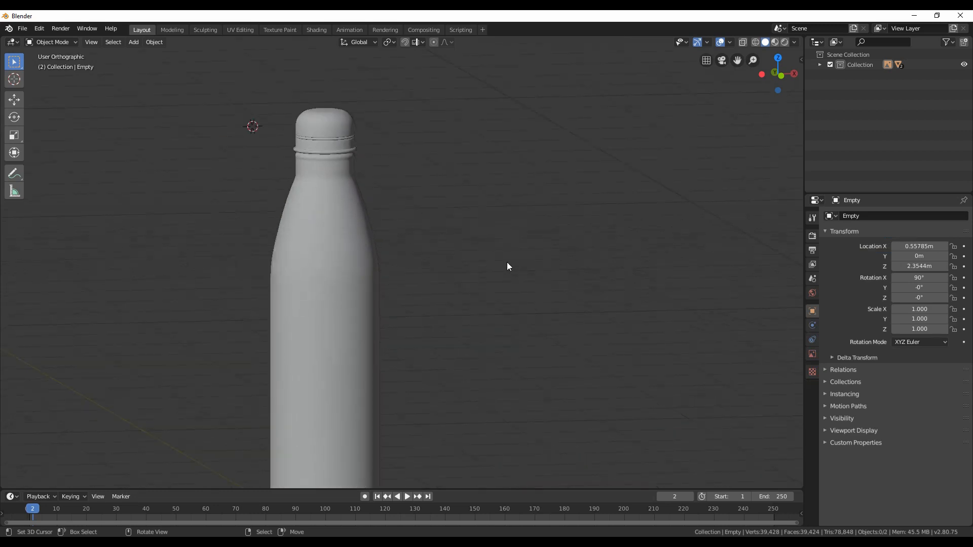
scroll(502, 261, "down", 3)
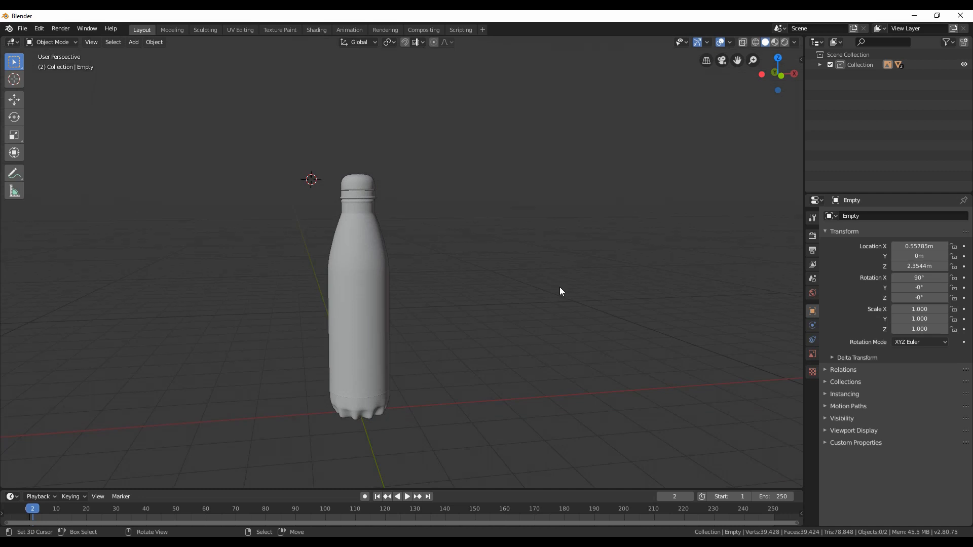
middle_click_drag(553, 291, 362, 304)
scroll(425, 296, "up", 3)
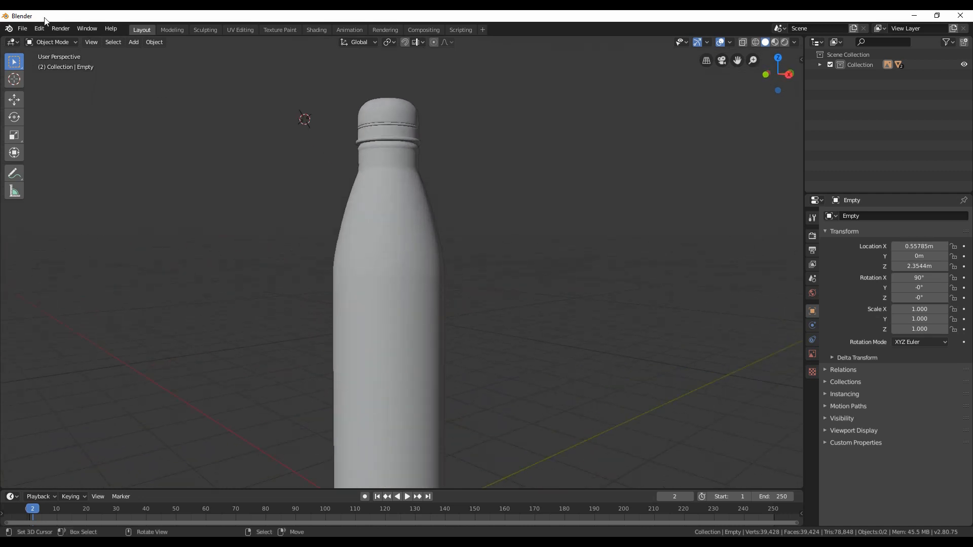
Create a new stainless_steel_bottol folder on the Desktop from the Save As browser
left_click(23, 28)
left_click(56, 106)
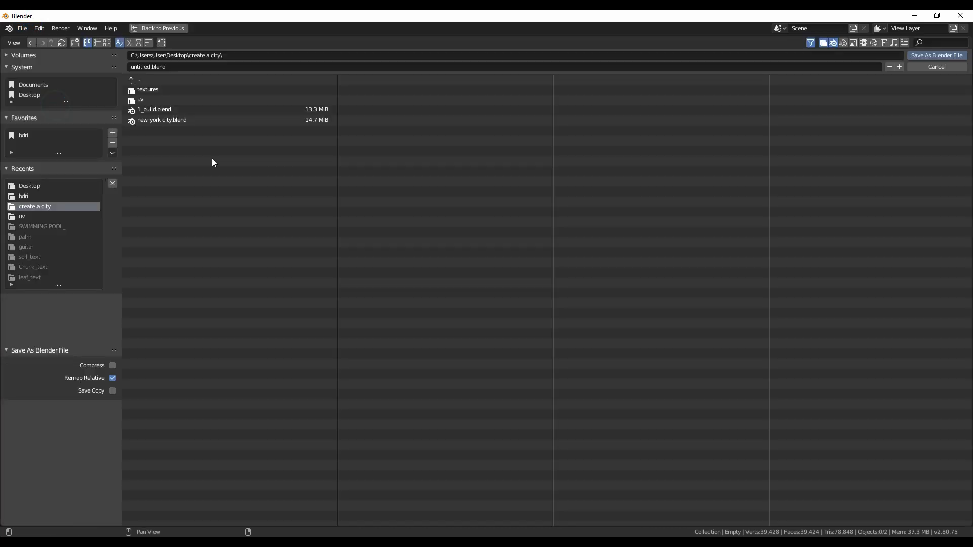
left_click(29, 95)
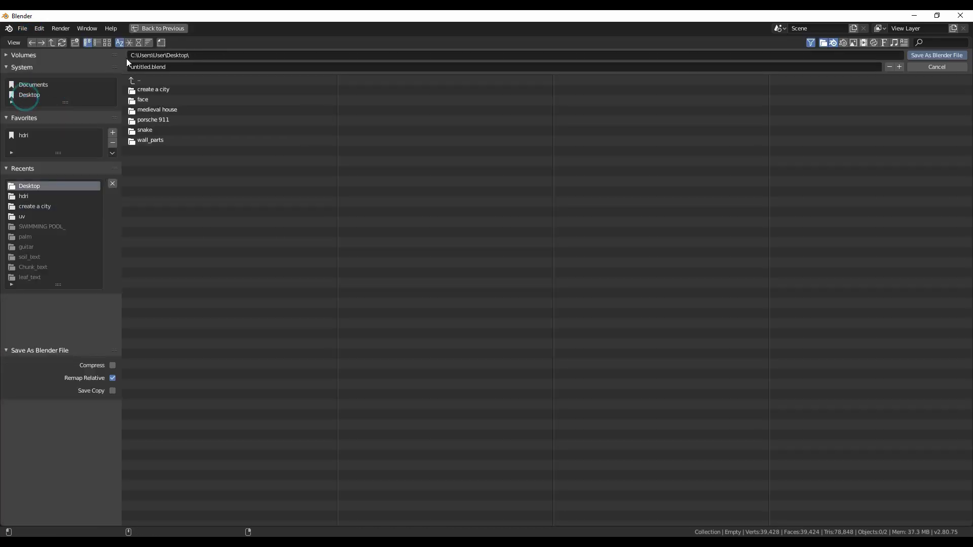
left_click(73, 43)
type("stainless_steel_bo")
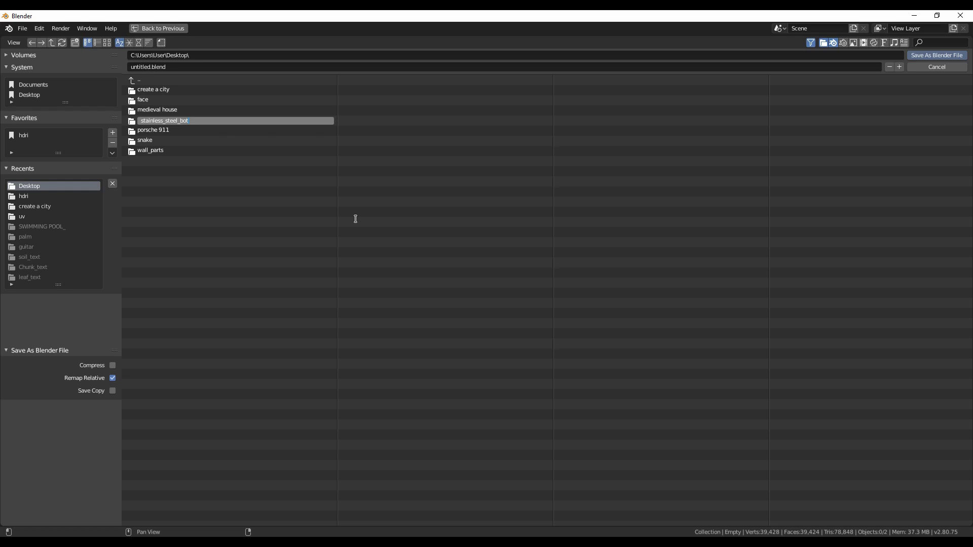
type("tol")
key("Return")
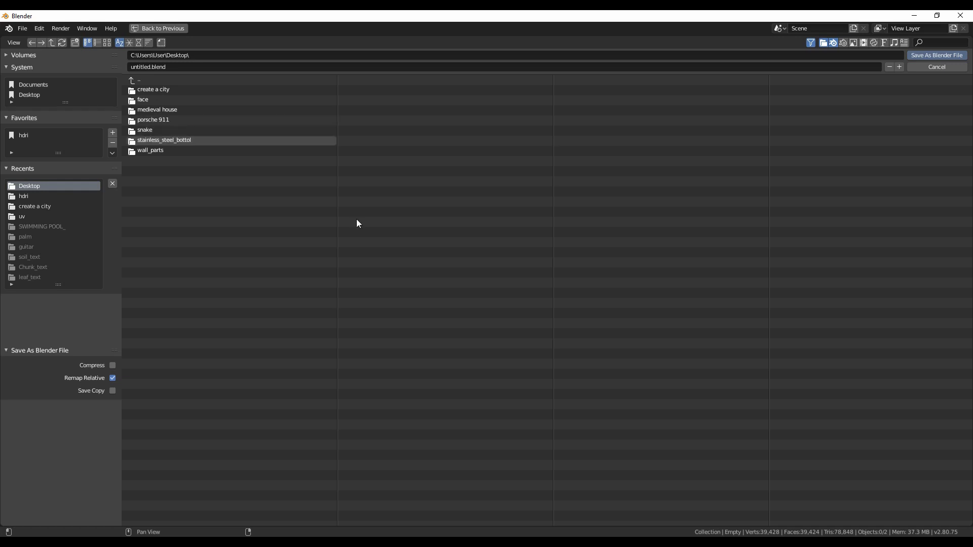
Save the scene as bottol.blend inside the stainless_steel_bottol folder
double_click(153, 142)
left_click(173, 67)
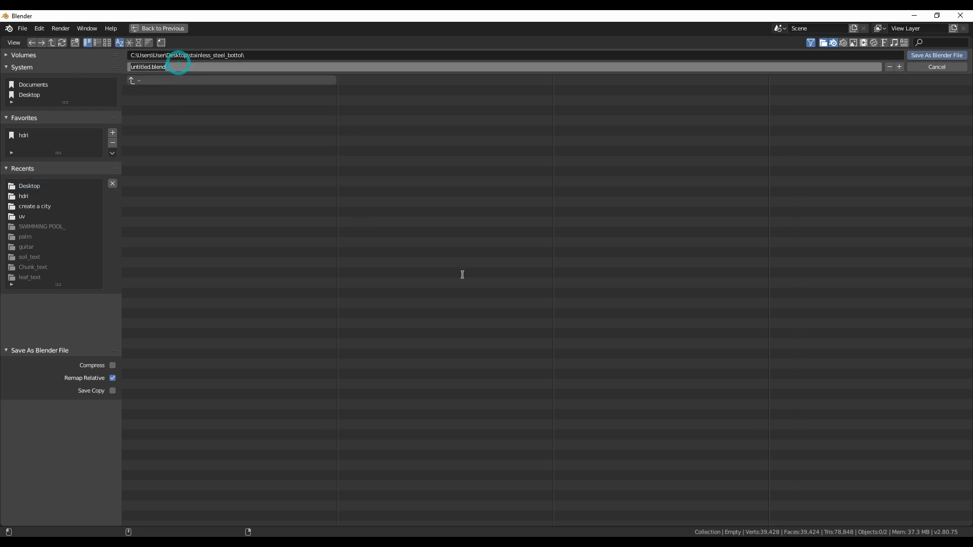
type("bottol")
key("Return")
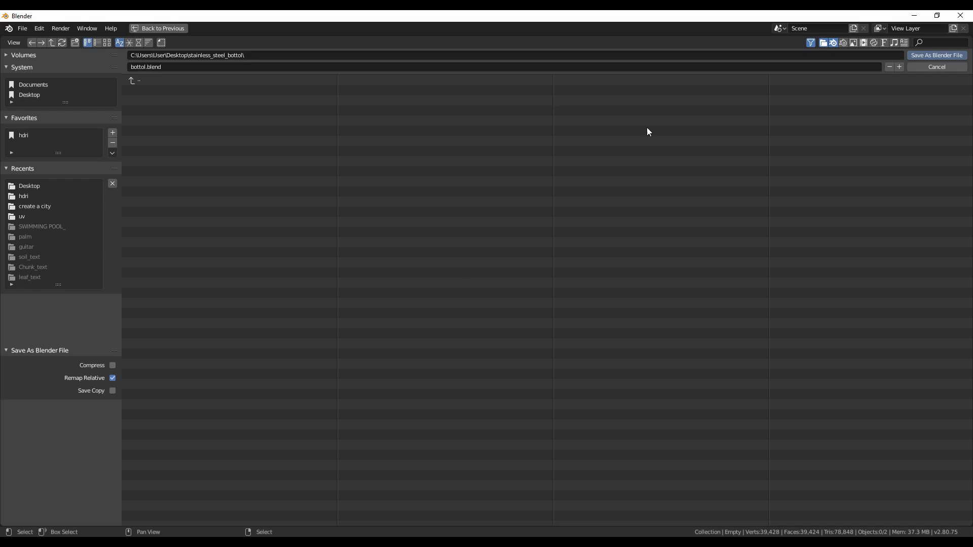
left_click(937, 54)
scroll(513, 300, "down", 3)
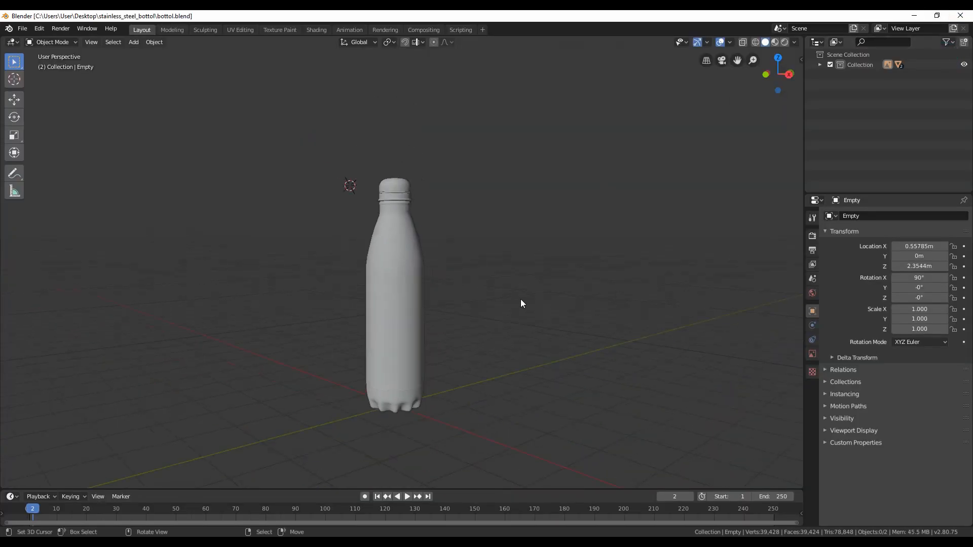
scroll(513, 303, "down", 1)
scroll(466, 332, "up", 3)
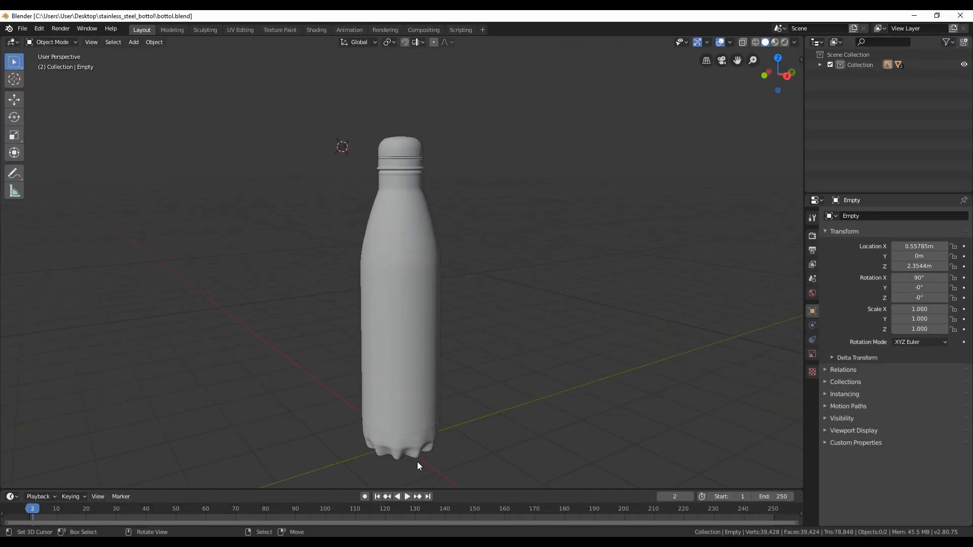
Face the bottle in front view and bring up the Add menu
key("KP_1")
scroll(391, 416, "down", 2)
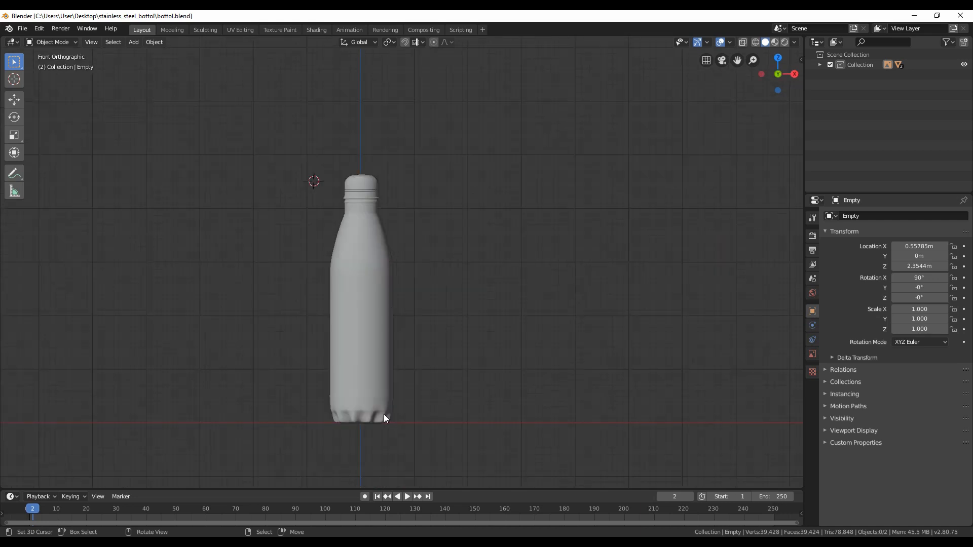
scroll(384, 414, "up", 2)
scroll(404, 414, "up", 2)
scroll(428, 432, "up", 1)
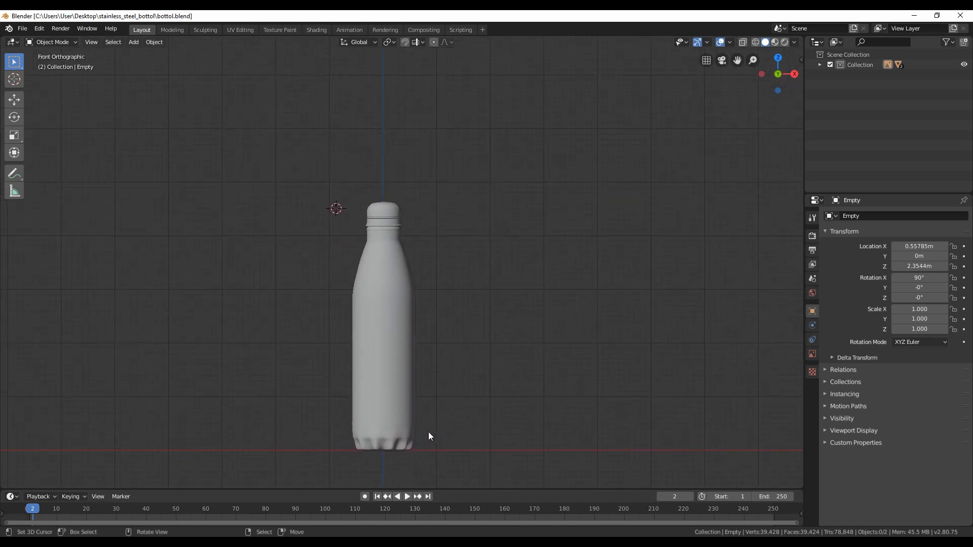
scroll(429, 433, "up", 1)
middle_click_drag(458, 500, 457, 493, "shift")
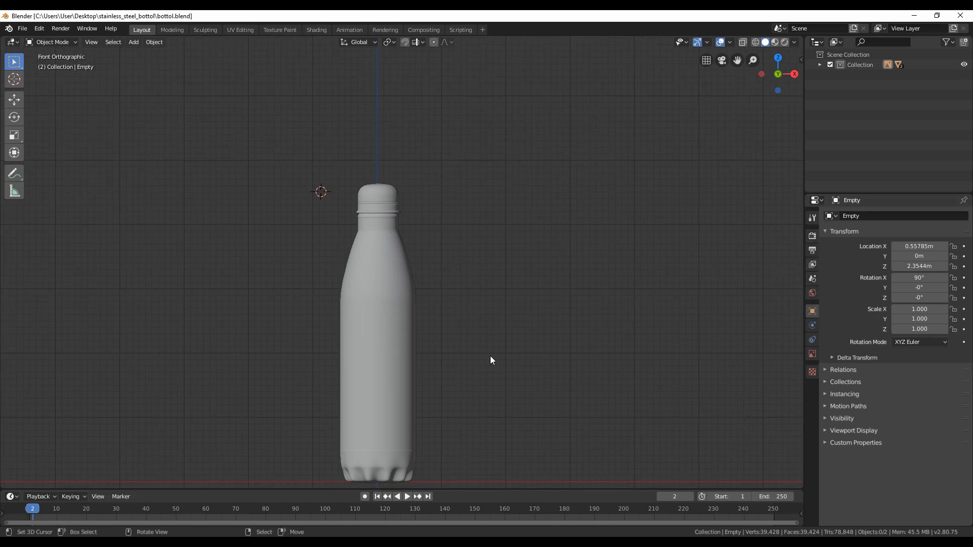
key("shift+a")
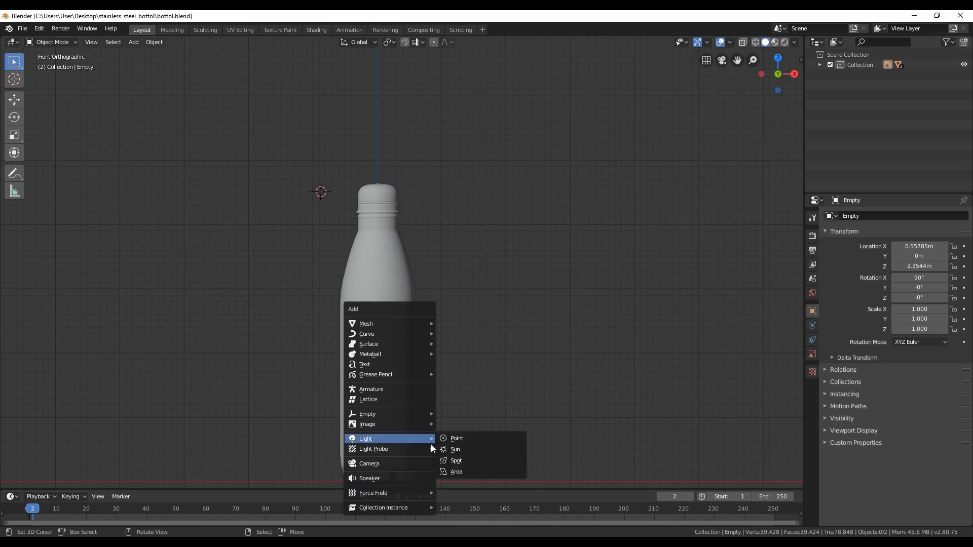
Add a sun light and place it above and to the left of the bottle
left_click(456, 451)
scroll(471, 456, "down", 3)
key("g")
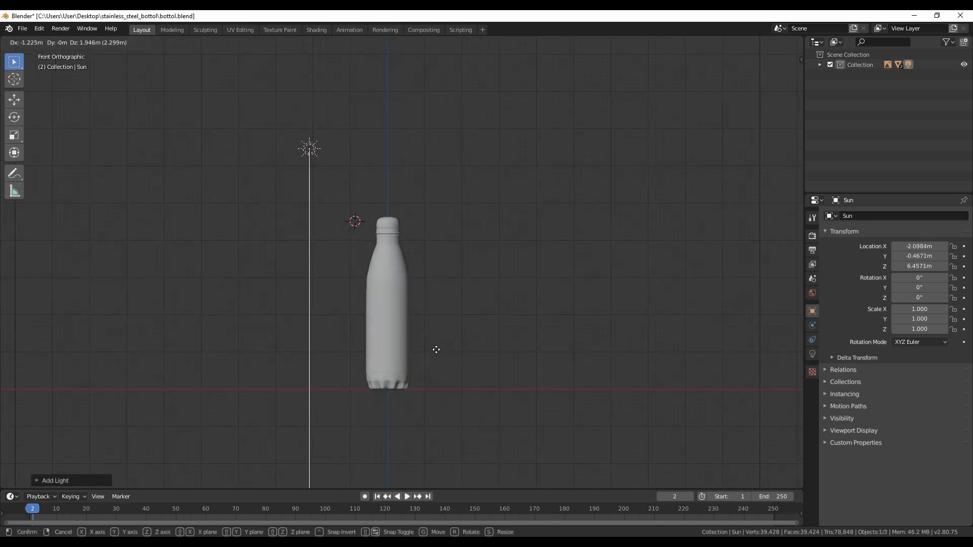
left_click(413, 305)
middle_click_drag(412, 350, 412, 305)
key("KP_7")
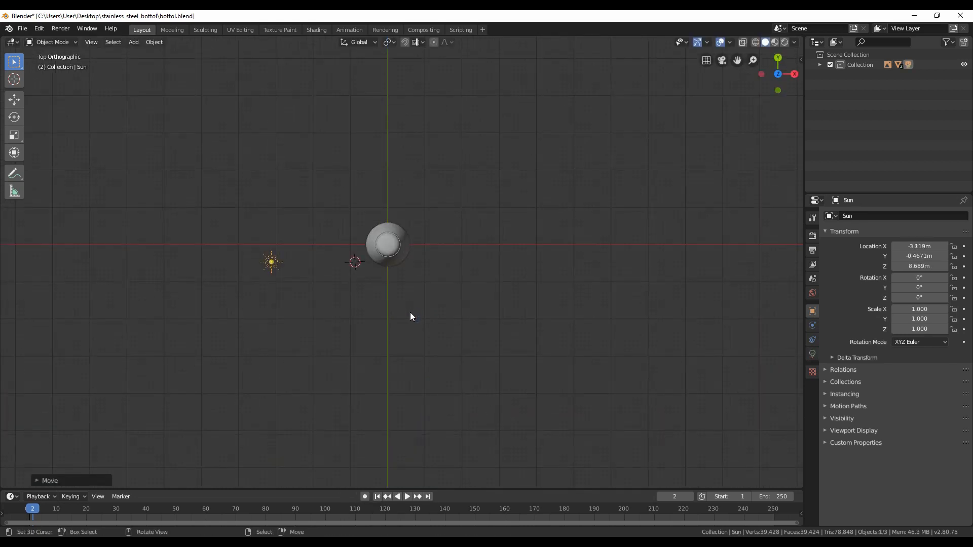
key("g")
left_click(416, 399)
key("KP_1")
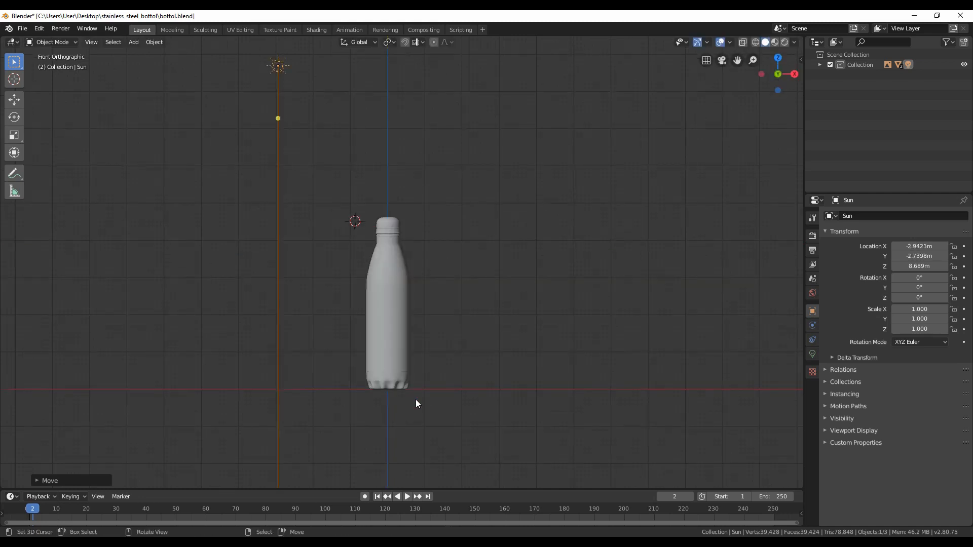
Tilt the sun light and turn it about its vertical axis to aim at the bottle
key("r")
left_click(538, 320)
key("KP_7")
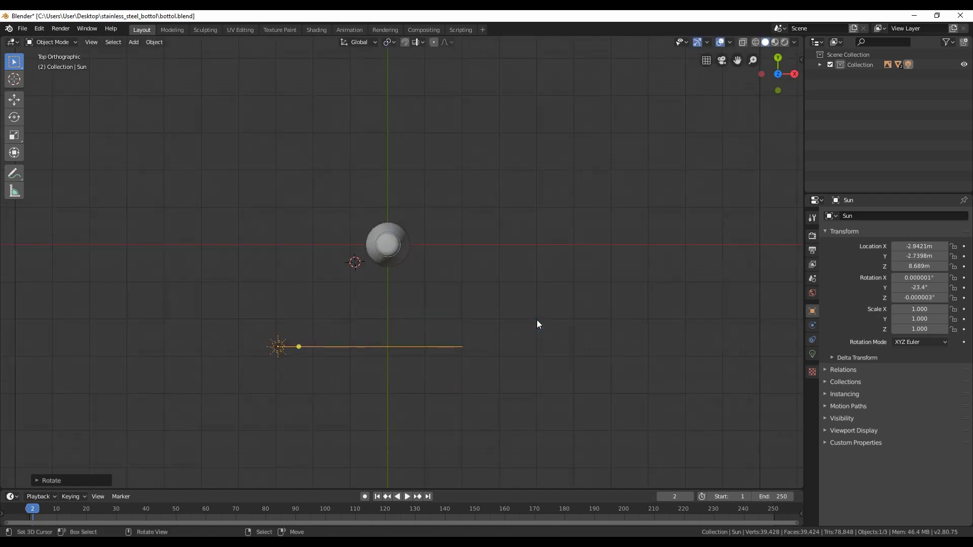
key("r")
left_click(477, 185)
key("KP_1")
Add a camera, look through it and enable Lock Camera to View
key("shift+a")
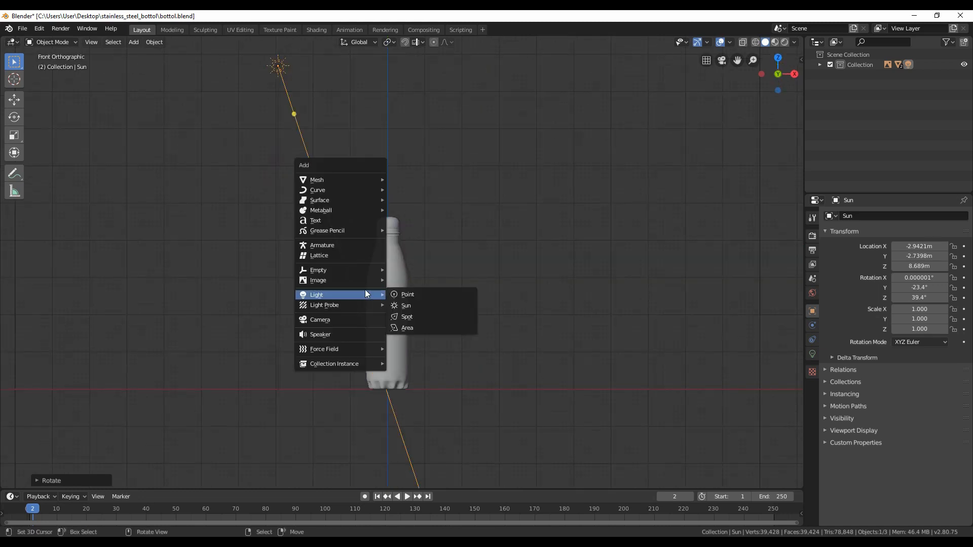
left_click(341, 320)
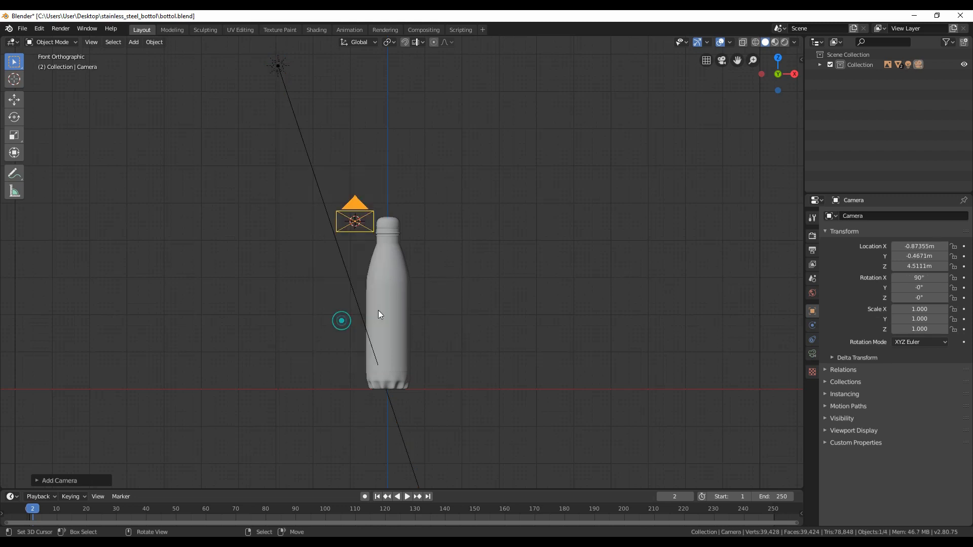
key("KP_0")
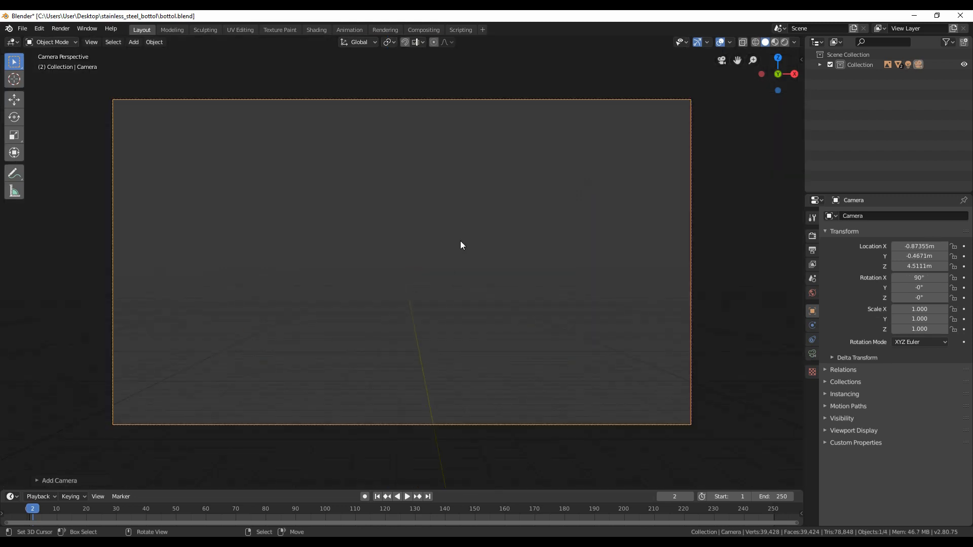
key("n")
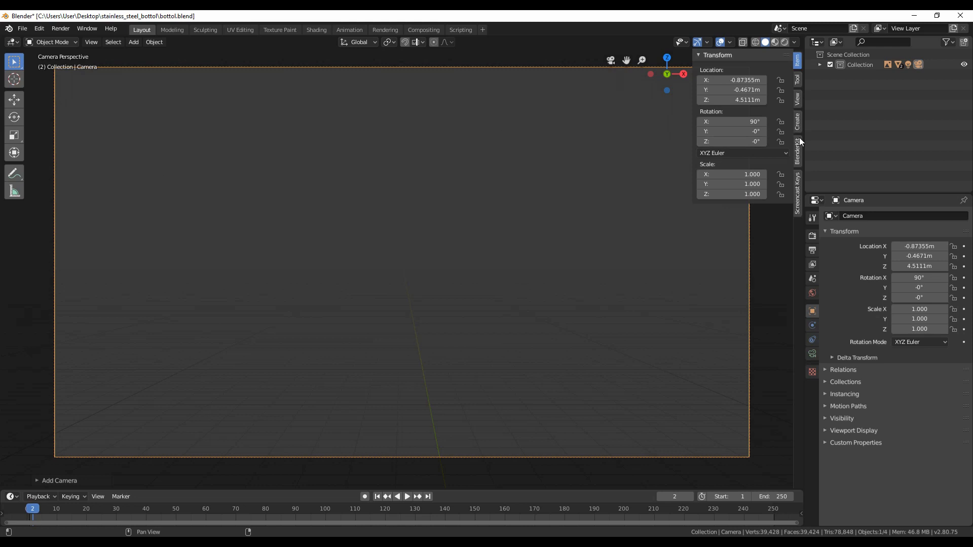
left_click(797, 105)
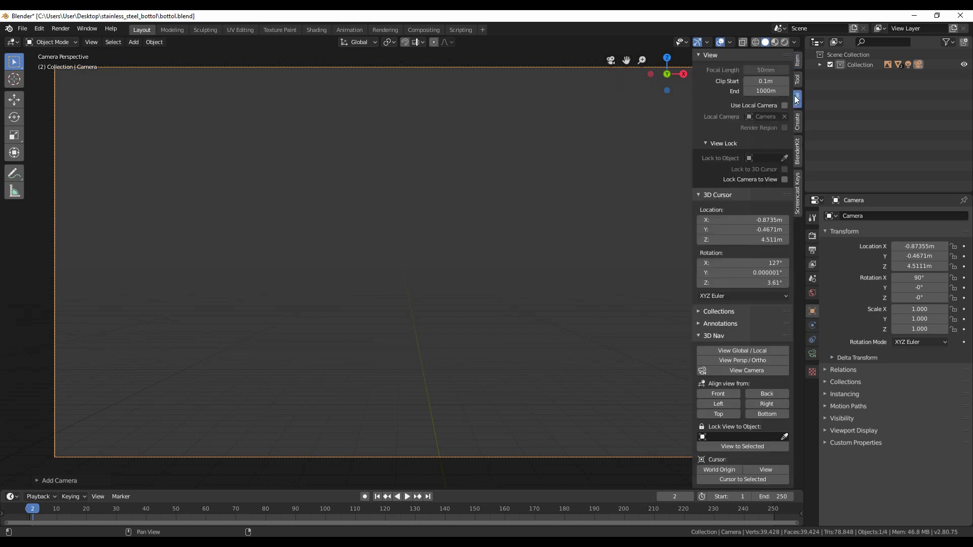
left_click(785, 179)
key("n")
scroll(418, 341, "down", 5)
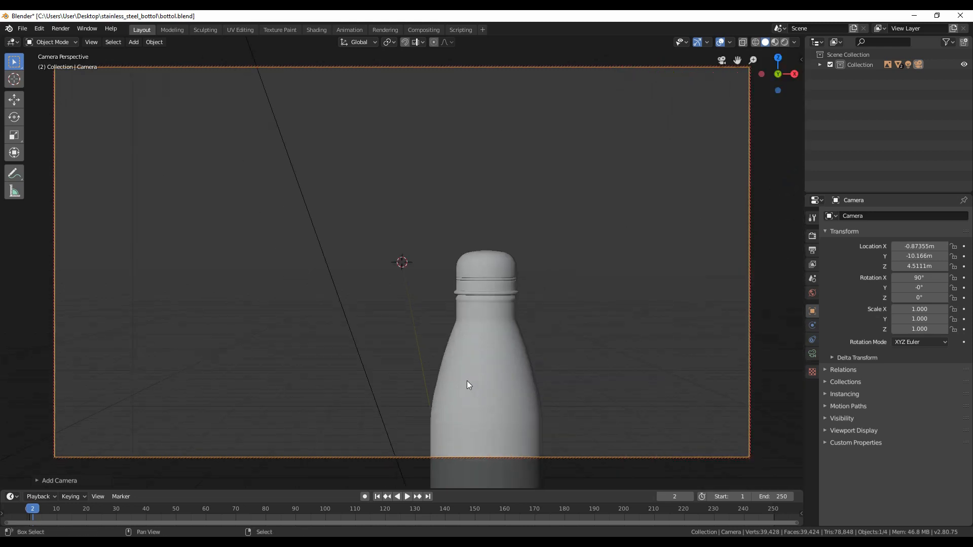
scroll(460, 363, "down", 4)
Frame the bottle from a raised angle and snap the 3D cursor to world origin
mouse_move(492, 271)
middle_mouse_down()
mouse_move(481, 331)
mouse_move(448, 244)
mouse_move(477, 262)
middle_mouse_up()
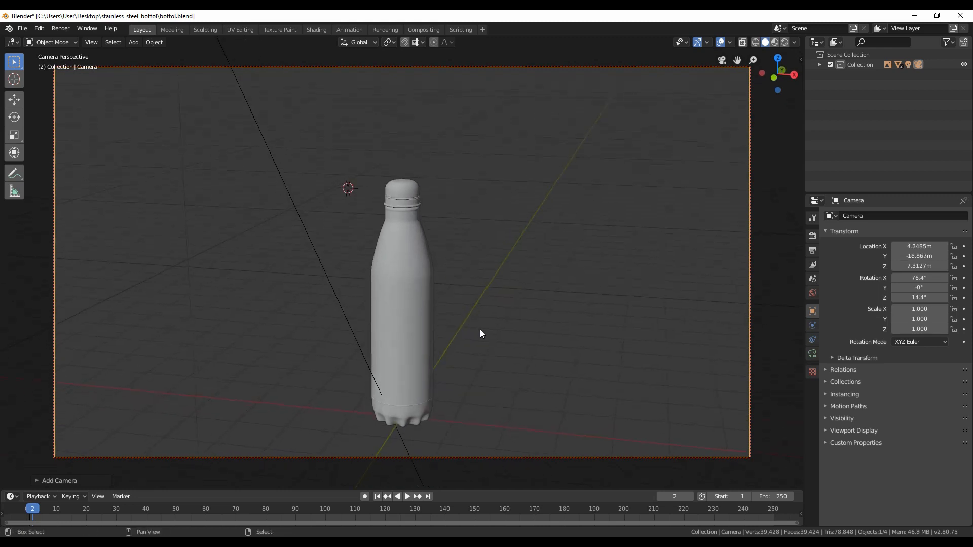
scroll(459, 237, "up", 3)
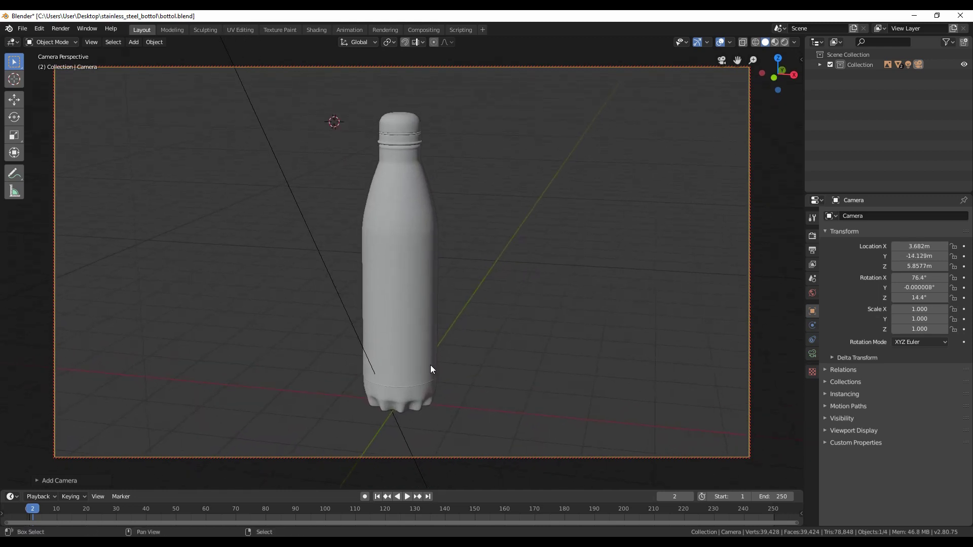
key("shift+s")
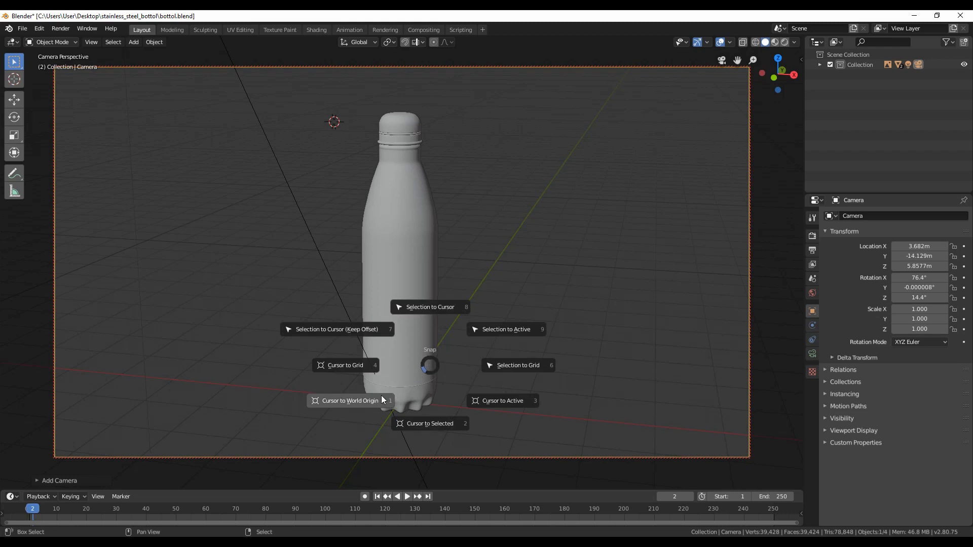
left_click(382, 401)
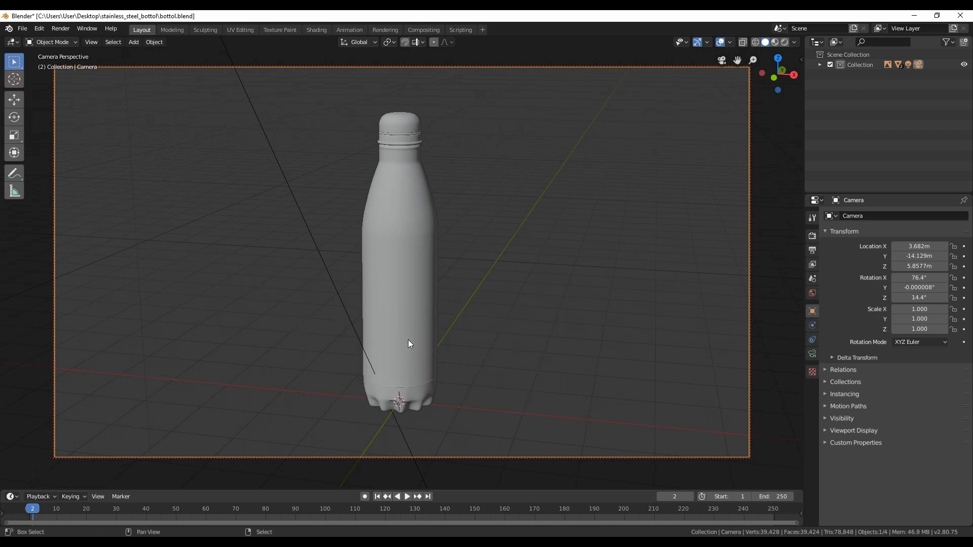
Add a plane at the bottle base and scale it up into a large floor
key("shift+a")
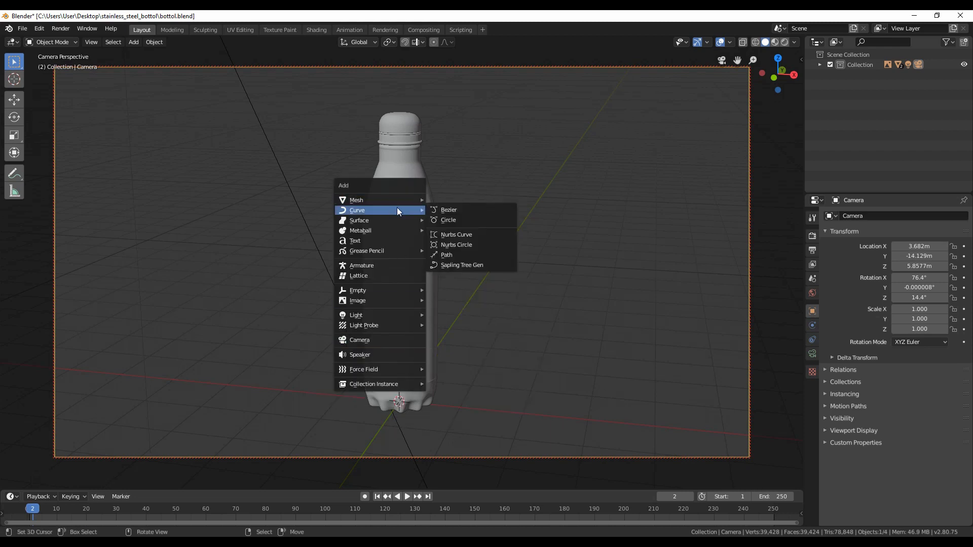
left_click(464, 200)
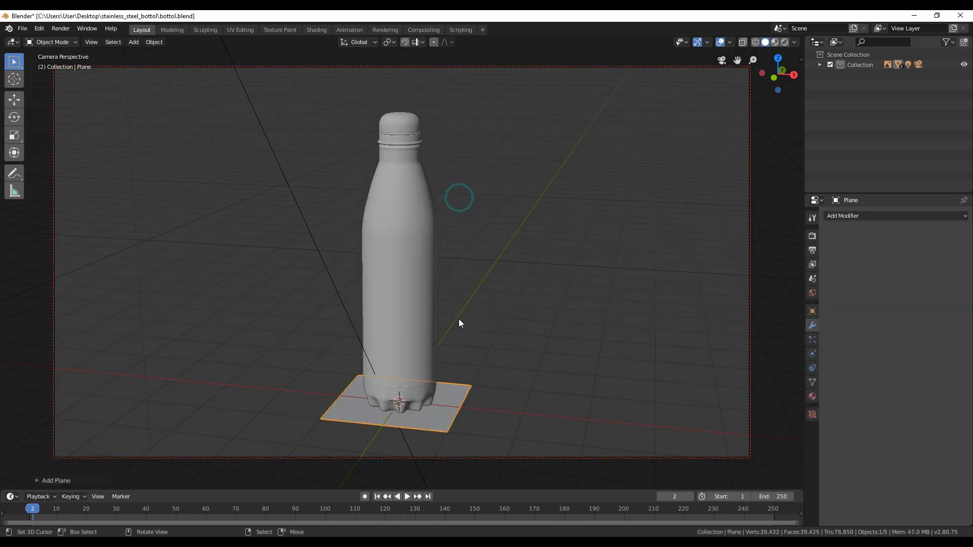
key("s")
left_click(303, 176)
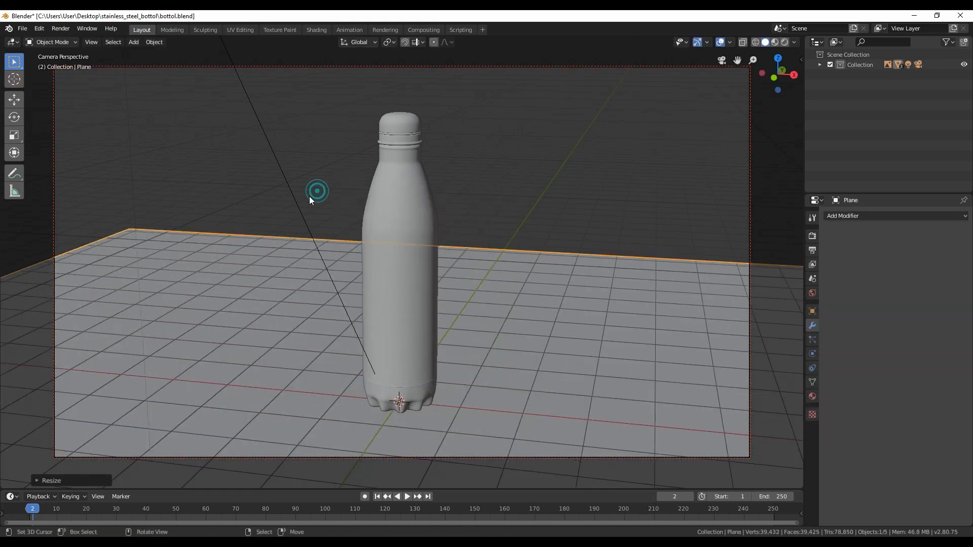
key("s")
left_click(769, 340)
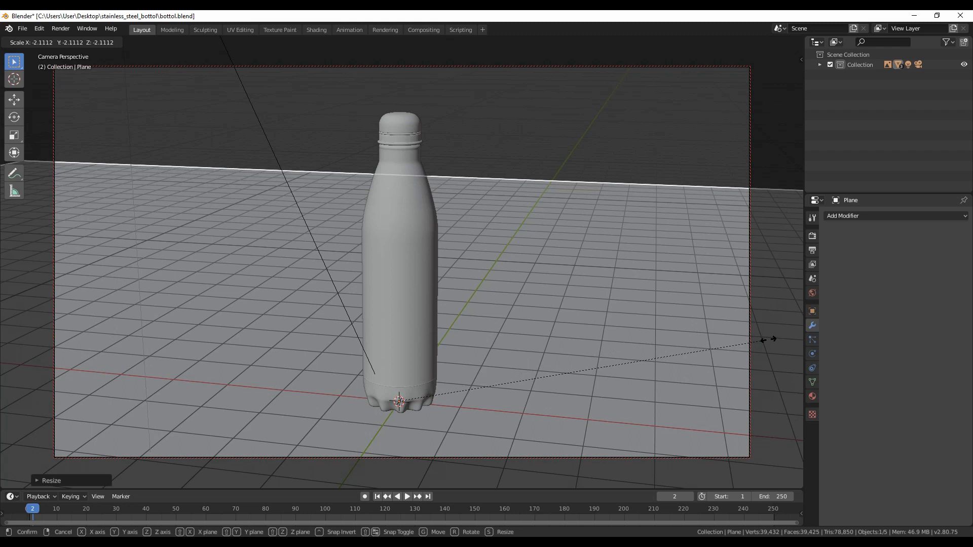
In Edit Mode, extrude the floor's back edge upward into a backdrop wall
key("Tab")
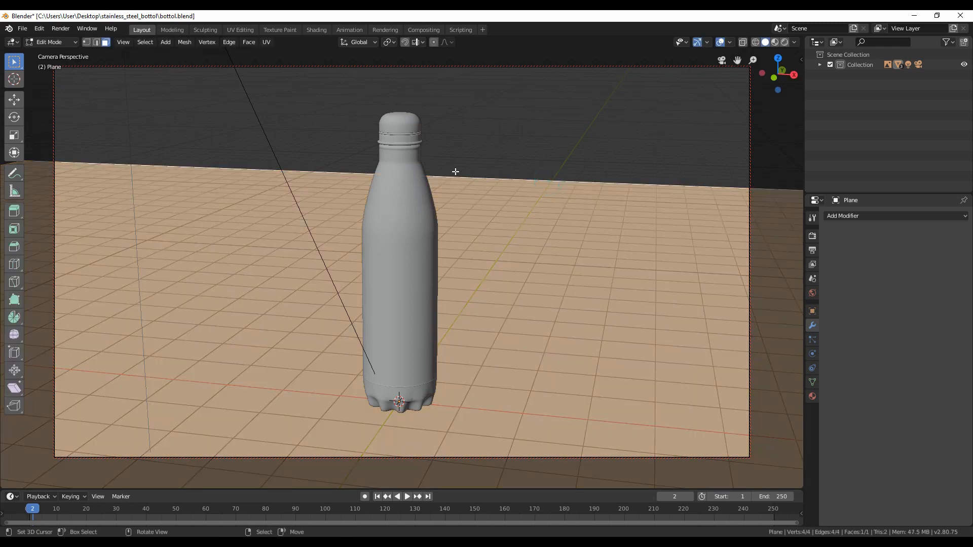
left_click(96, 42)
left_click(494, 171)
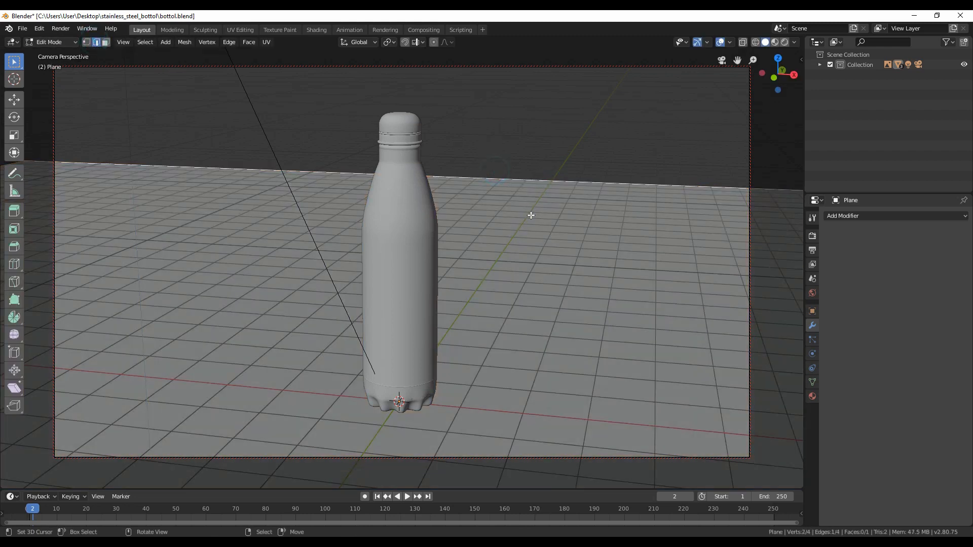
key("e")
left_click(523, 169)
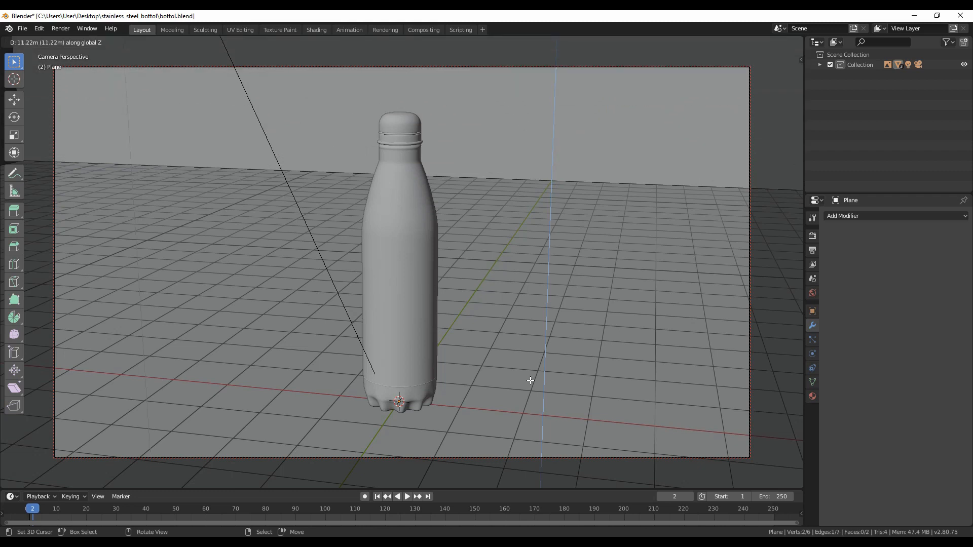
Bevel the wall-floor corner into a curve and shade the backdrop smooth
left_click(551, 180)
key("ctrl+b")
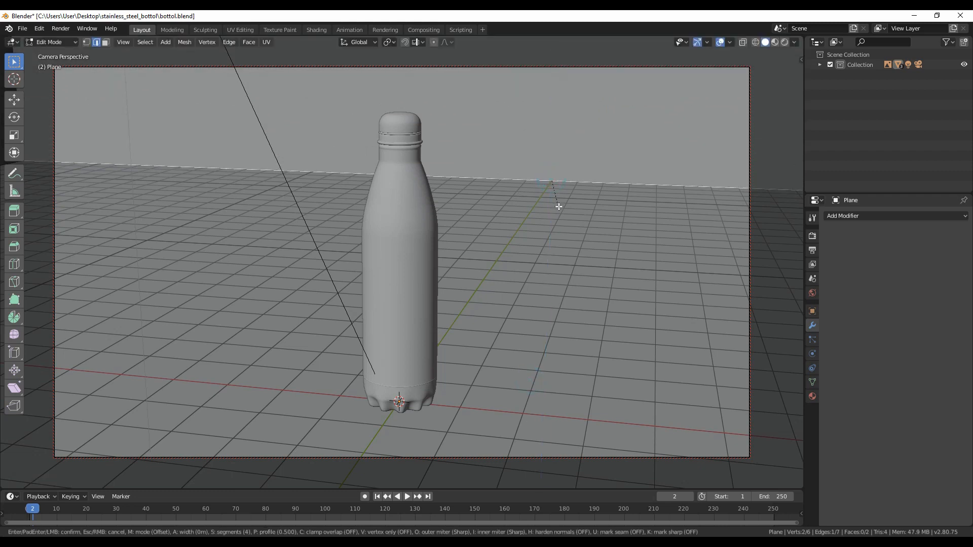
left_click(564, 404)
key("Tab")
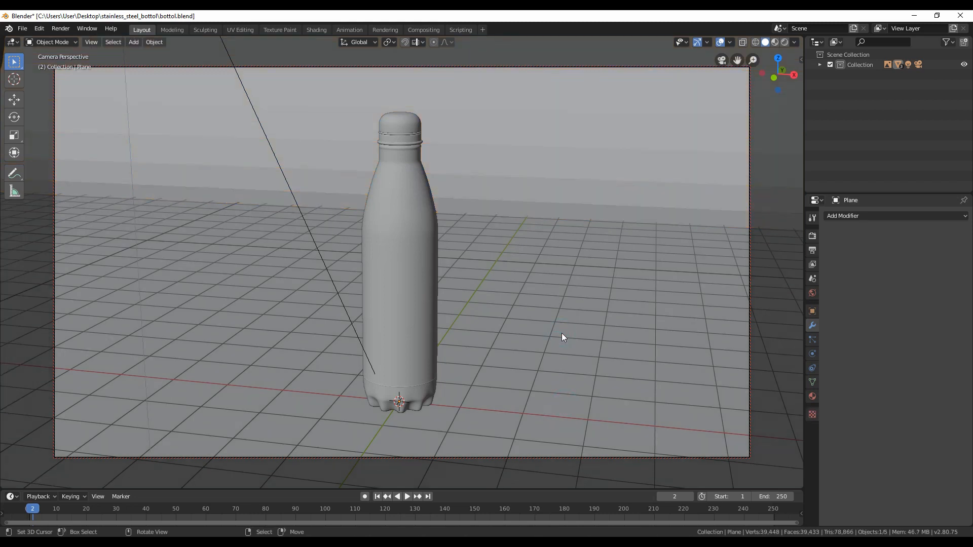
key("F3")
type("smo")
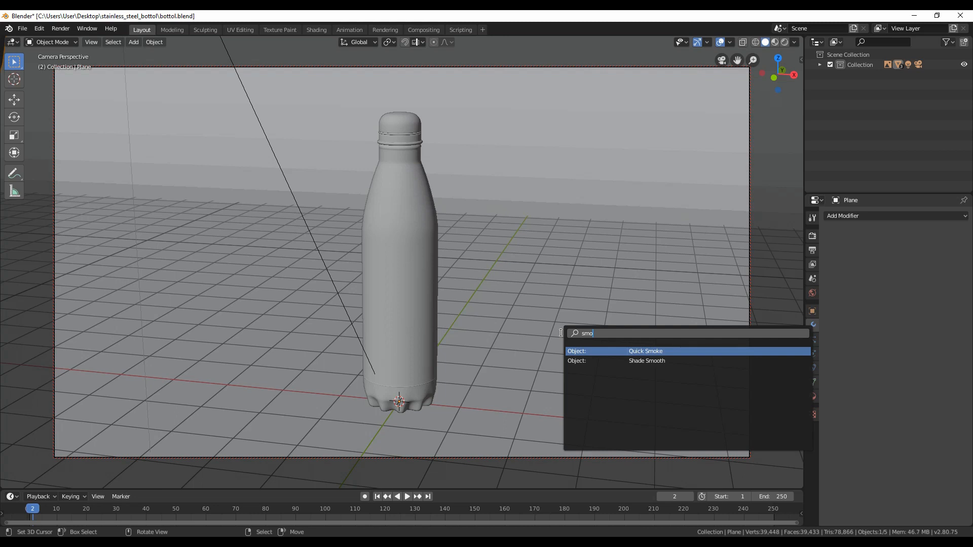
type("t")
key("Return")
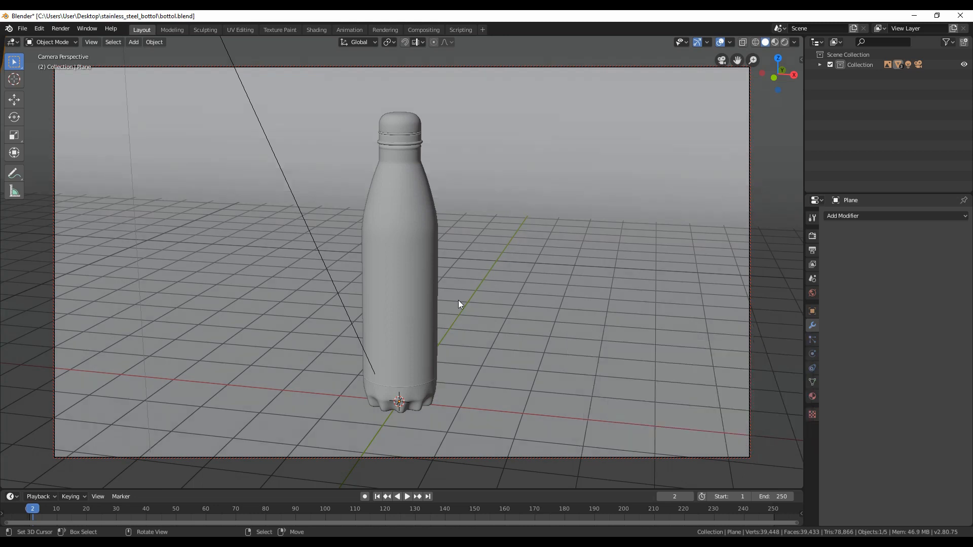
Select the bottle, frame and orbit it from front view, then return to the camera with the sidebar shown
left_click(425, 281)
left_click(400, 134, "shift")
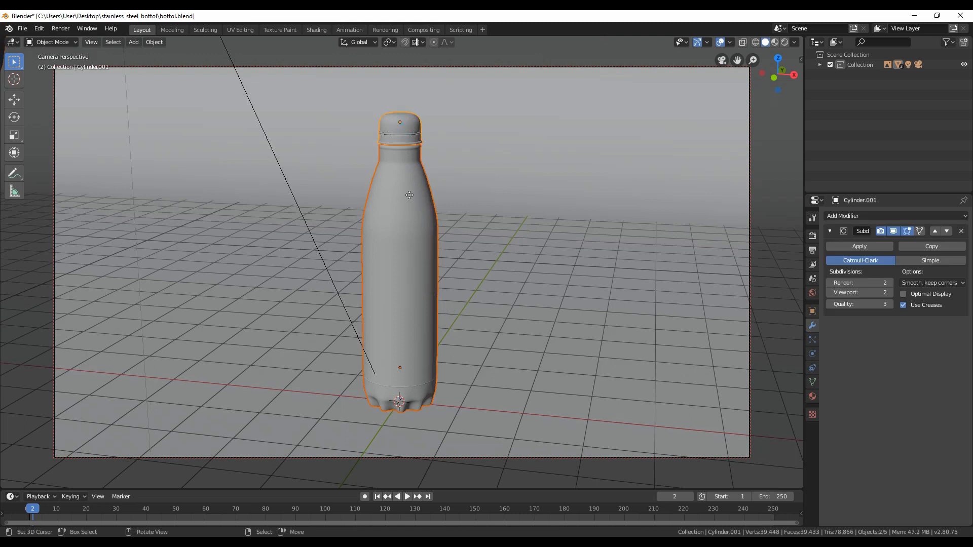
key("g")
left_click(411, 186)
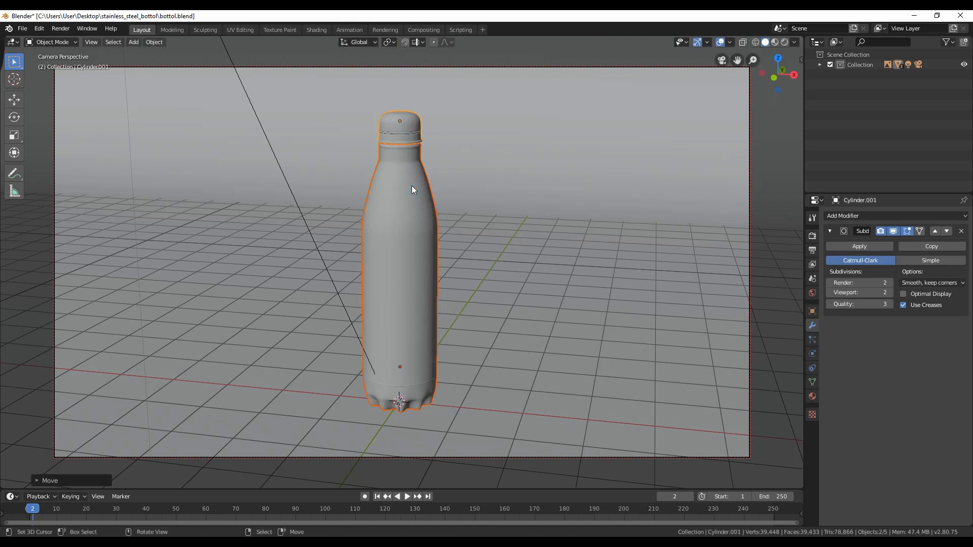
key("KP_1")
key("KP_Decimal")
middle_click_drag(416, 390, 380, 389)
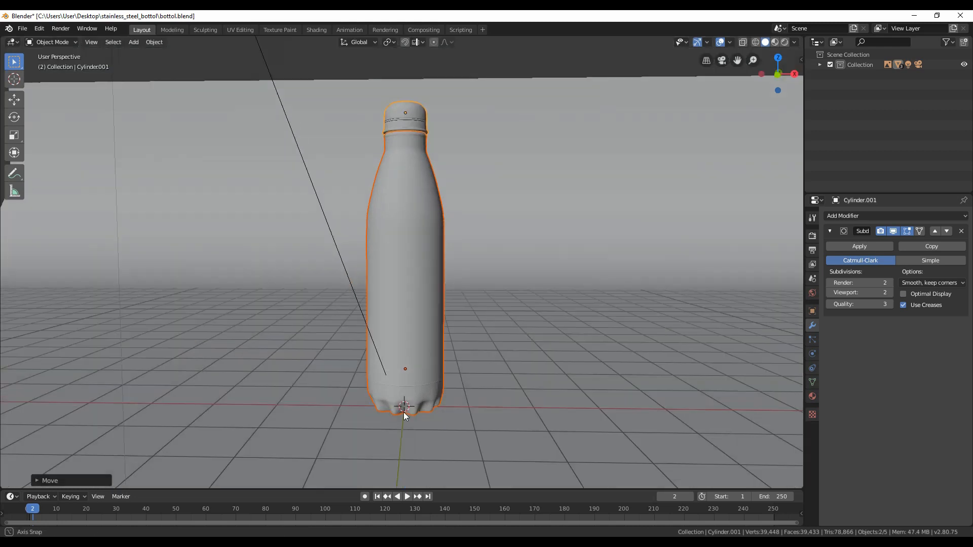
key("KP_0")
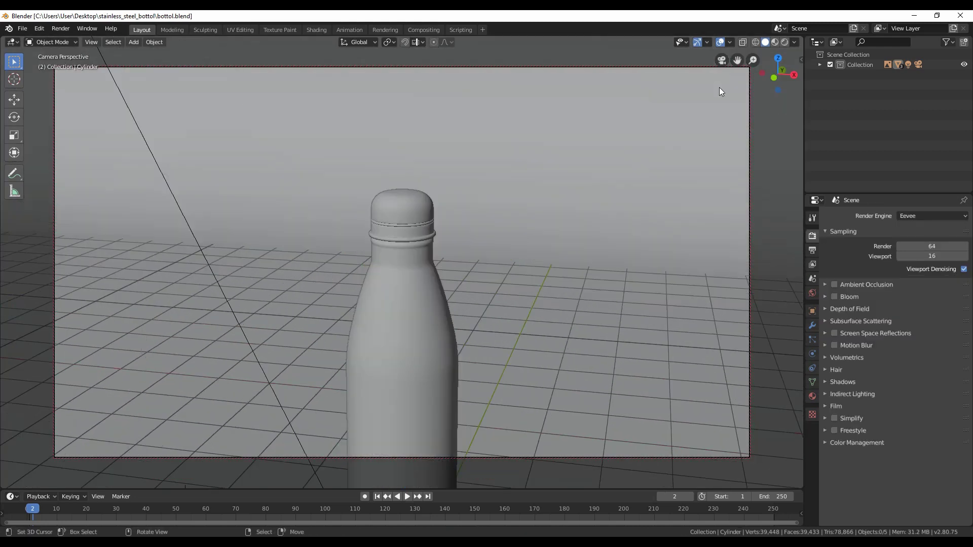
key("n")
left_click(799, 160)
key("n")
left_click(60, 29)
left_click(66, 162)
left_click(250, 68)
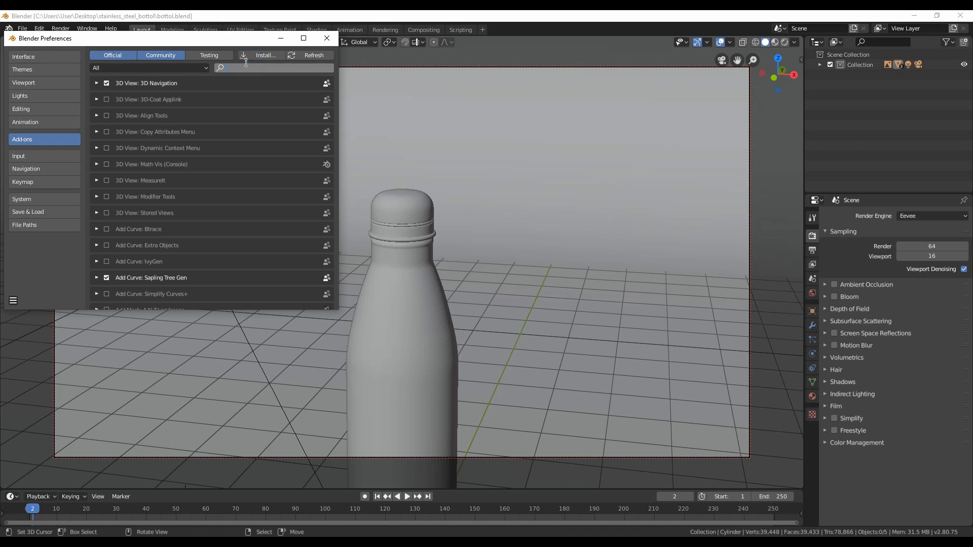
type("blender")
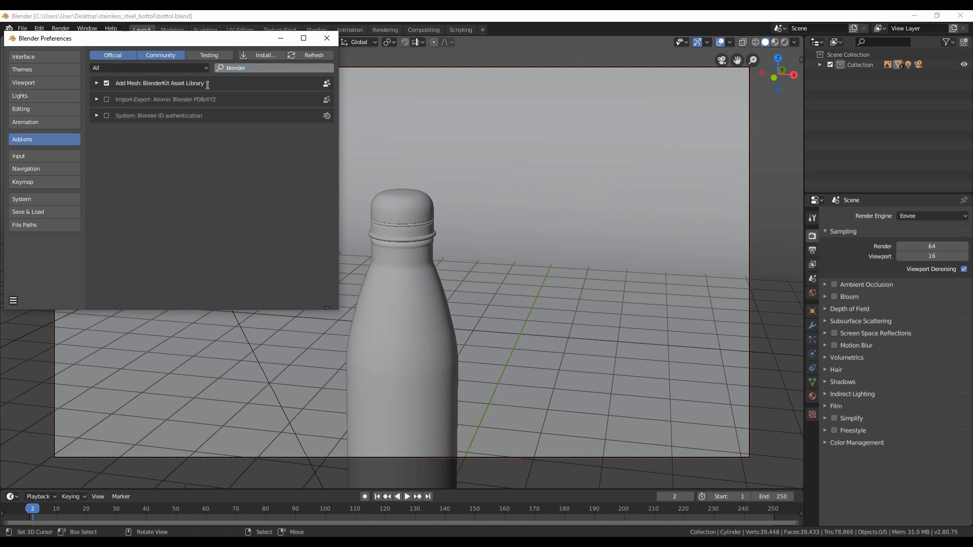
left_click(207, 84)
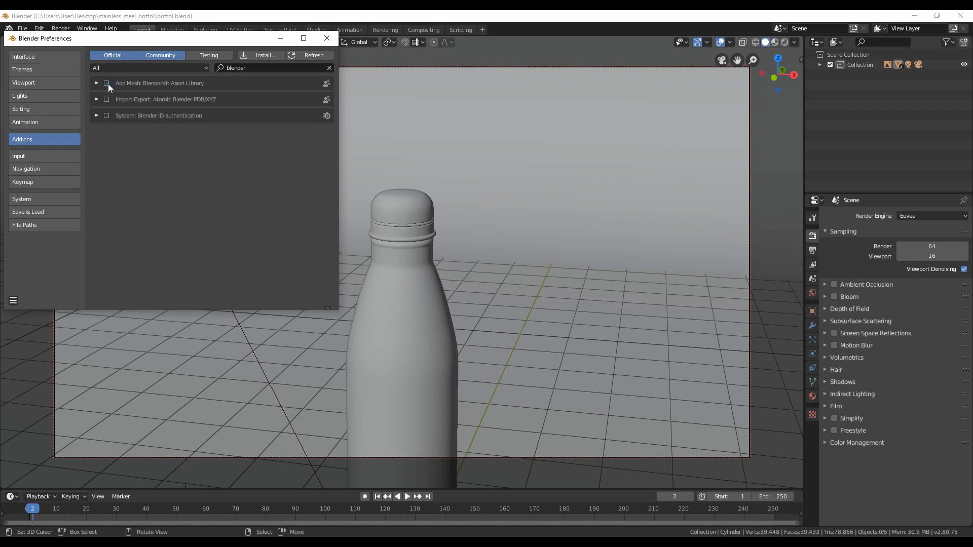
Browse BlenderKit material thumbnails and drag the iron brushed metal onto the bottle body
left_click(327, 38)
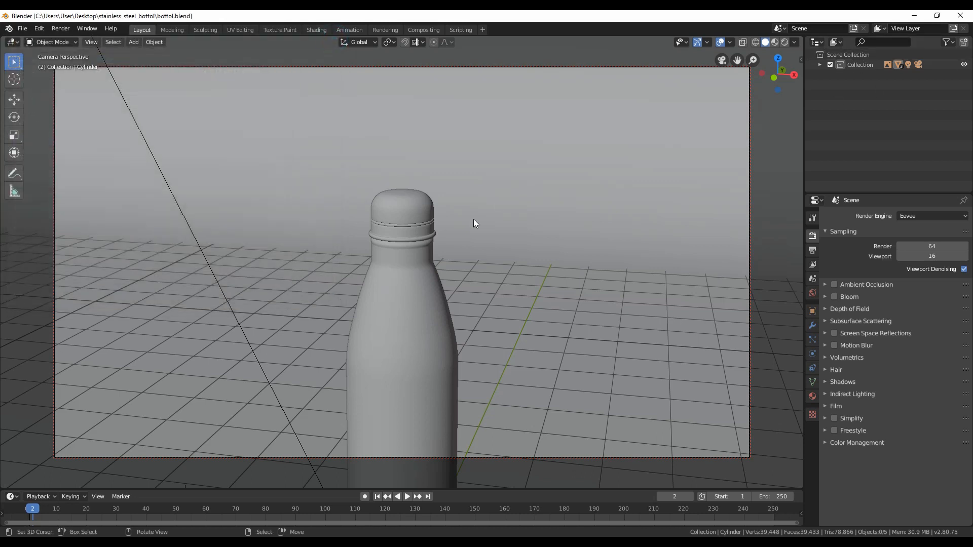
key("n")
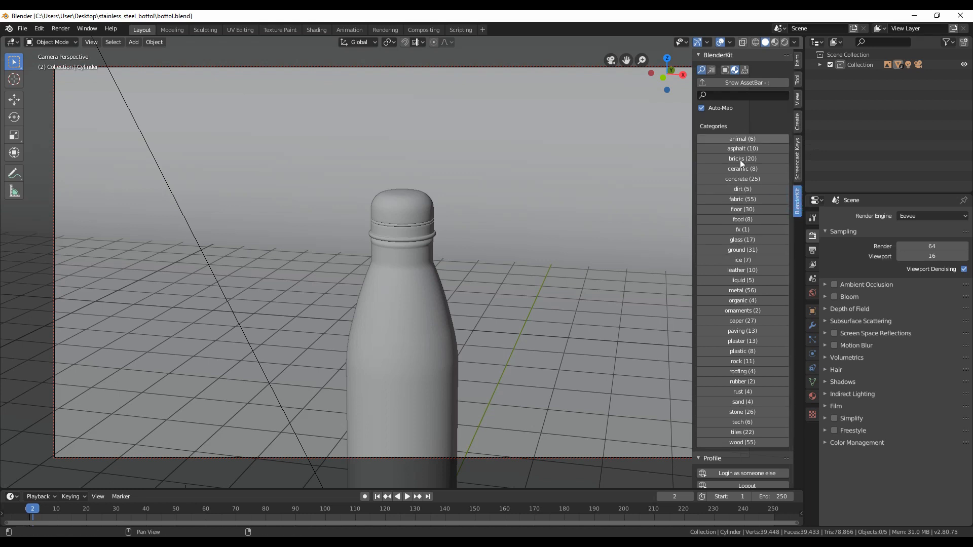
scroll(727, 332, "down", 1)
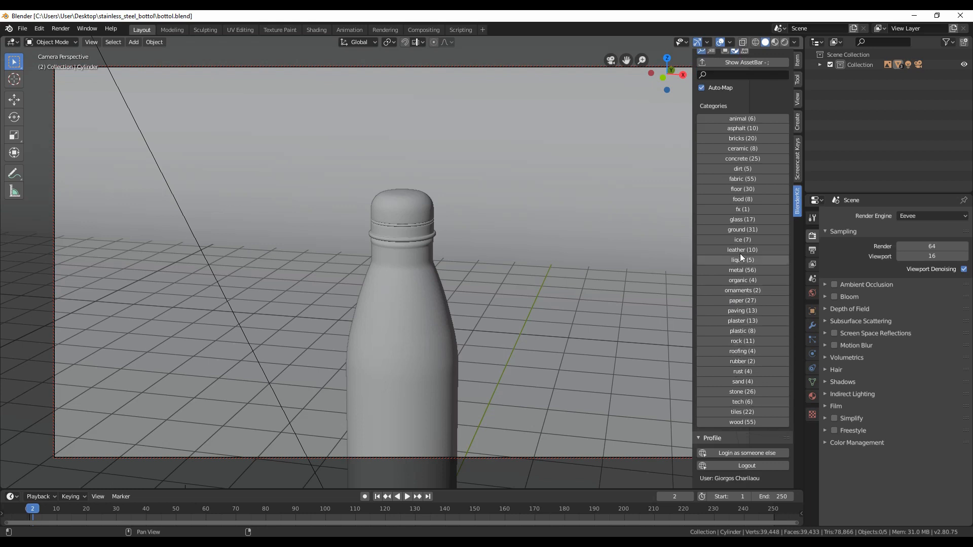
left_click(741, 273)
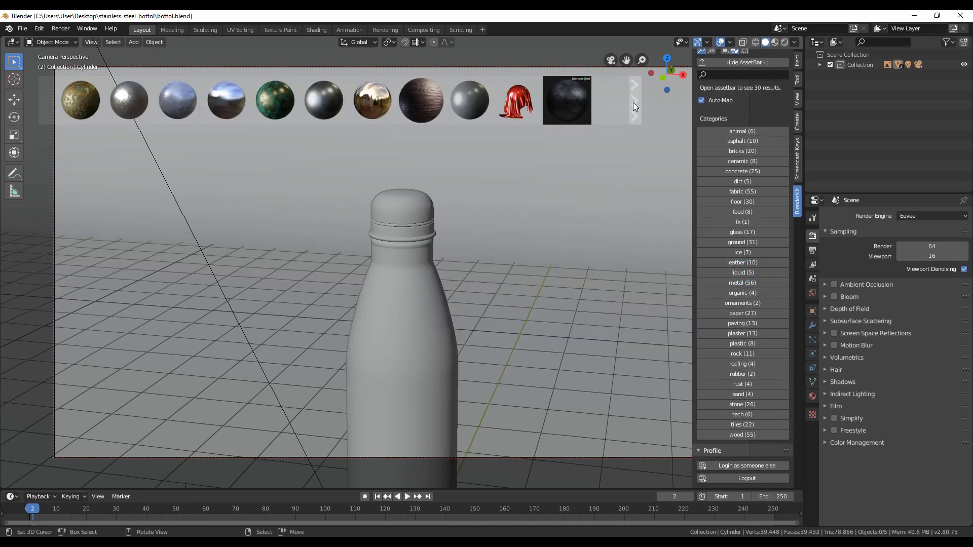
left_click(633, 102)
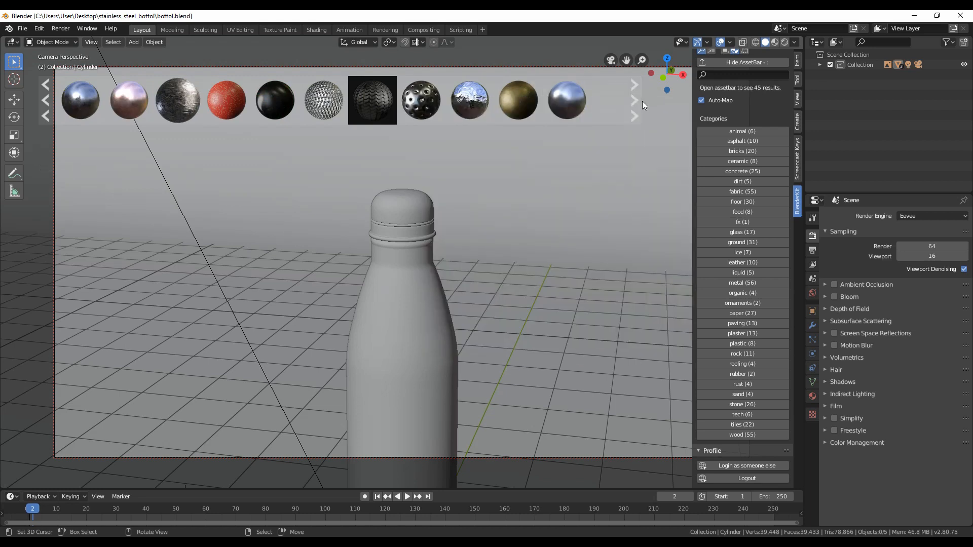
left_click(636, 102)
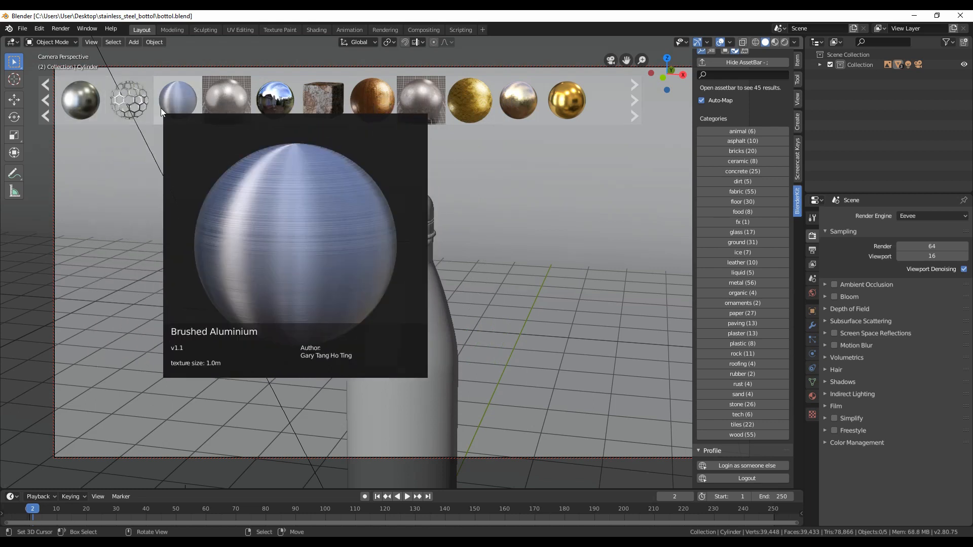
left_click(45, 92)
mouse_move(417, 107)
left_mouse_down()
mouse_move(406, 334)
mouse_move(424, 332)
left_mouse_up()
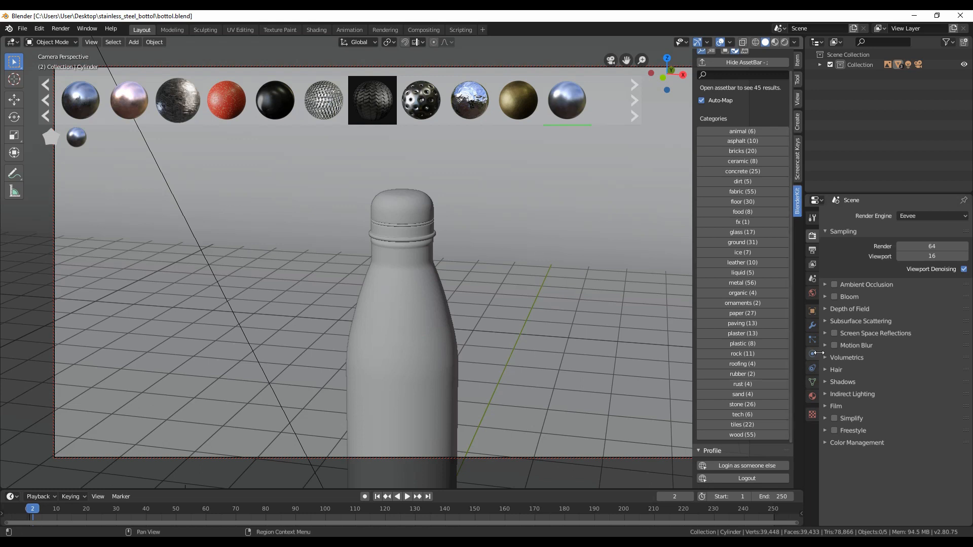
Select the bottle cap and drag the iron brushed material onto it
left_click(811, 401)
left_click(419, 324)
left_click(419, 211)
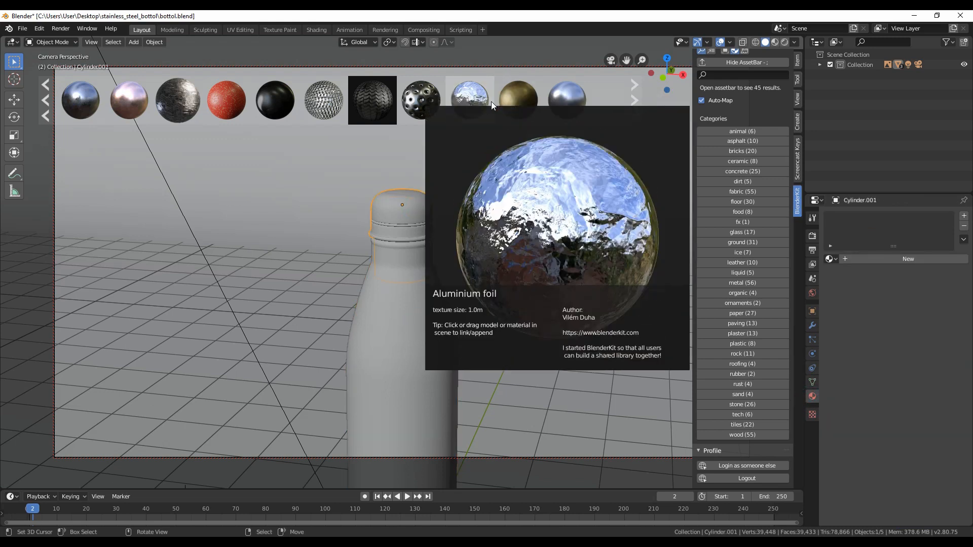
left_click_drag(577, 98, 406, 206)
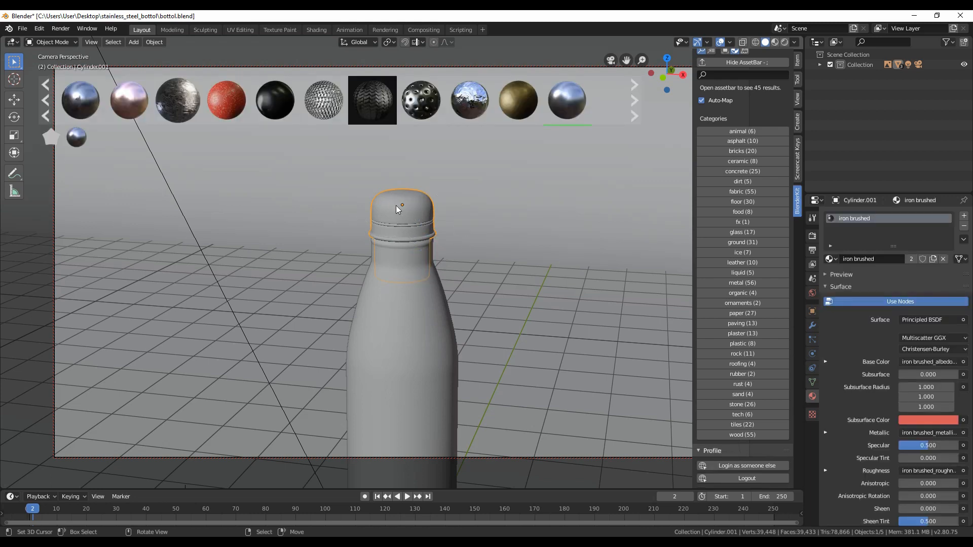
Smart UV Project all of the cap's geometry in Edit Mode
key("Tab")
key("a")
key("u")
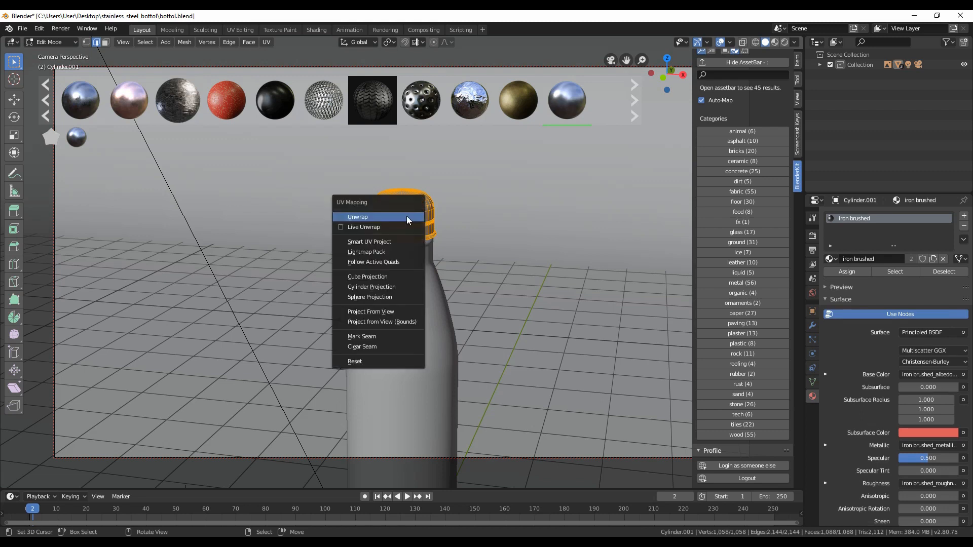
left_click(380, 242)
left_click(379, 266)
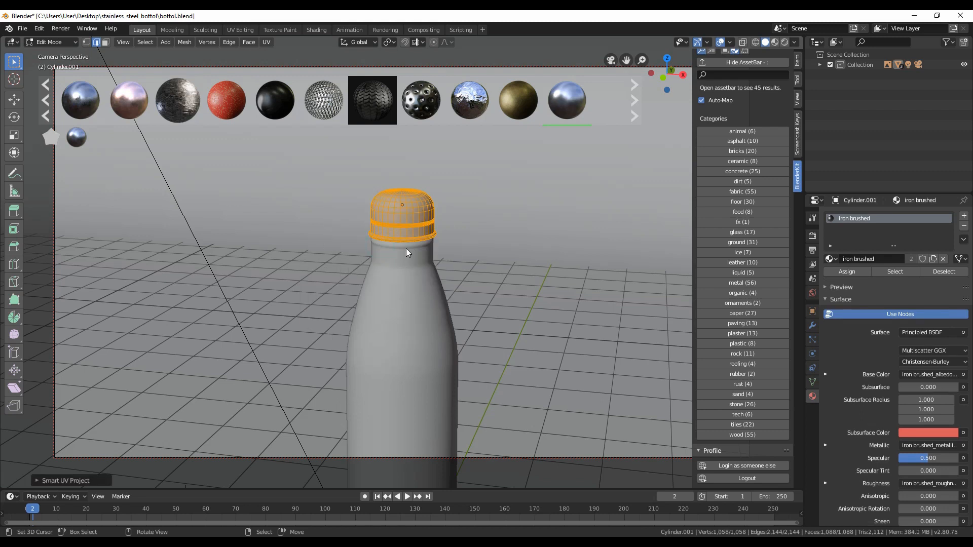
key("Tab")
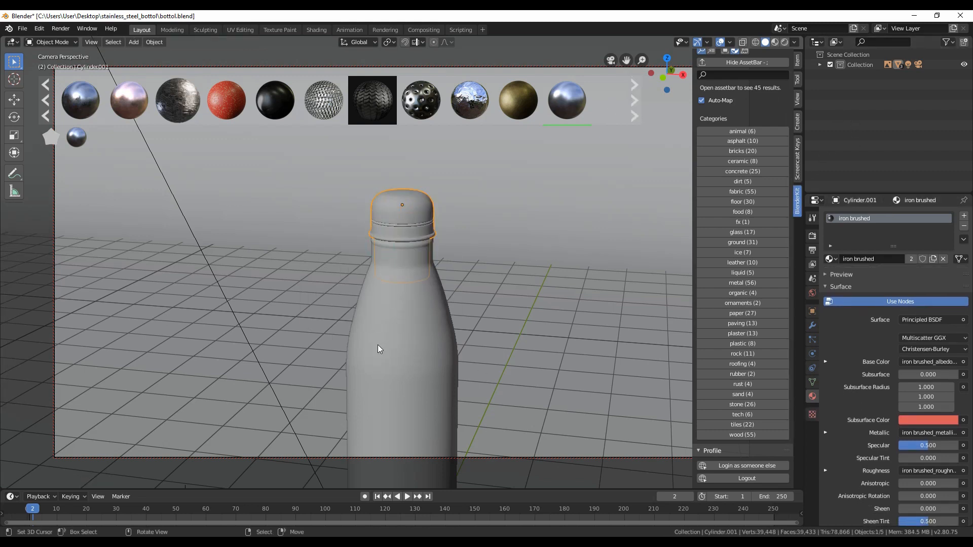
Switch the render engine to Cycles and preview the scene in rendered shading
left_click(812, 235)
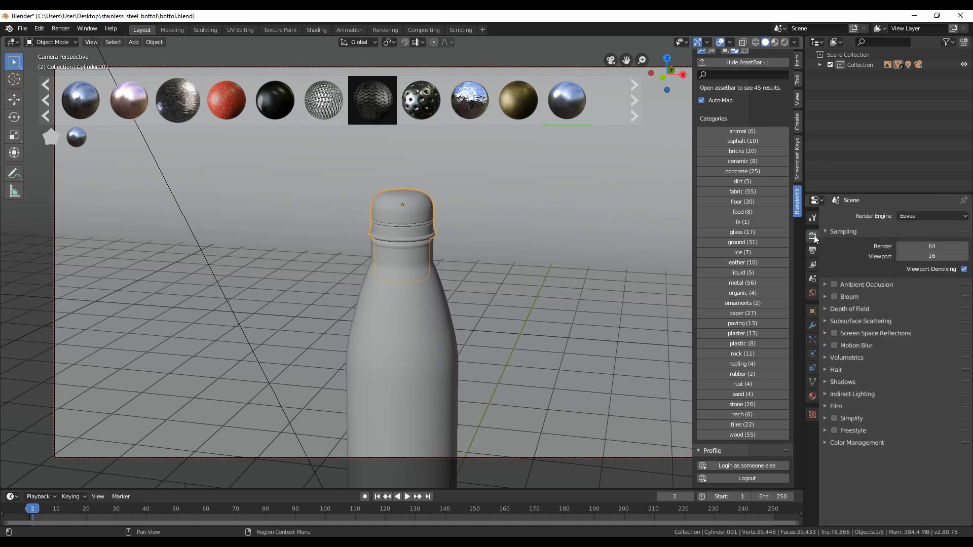
left_click(928, 216)
left_click(910, 249)
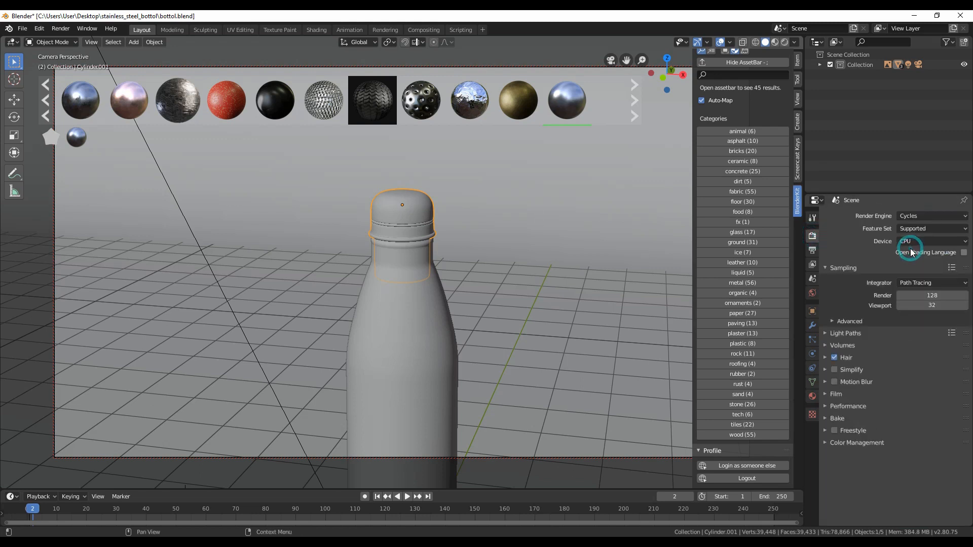
left_click(783, 42)
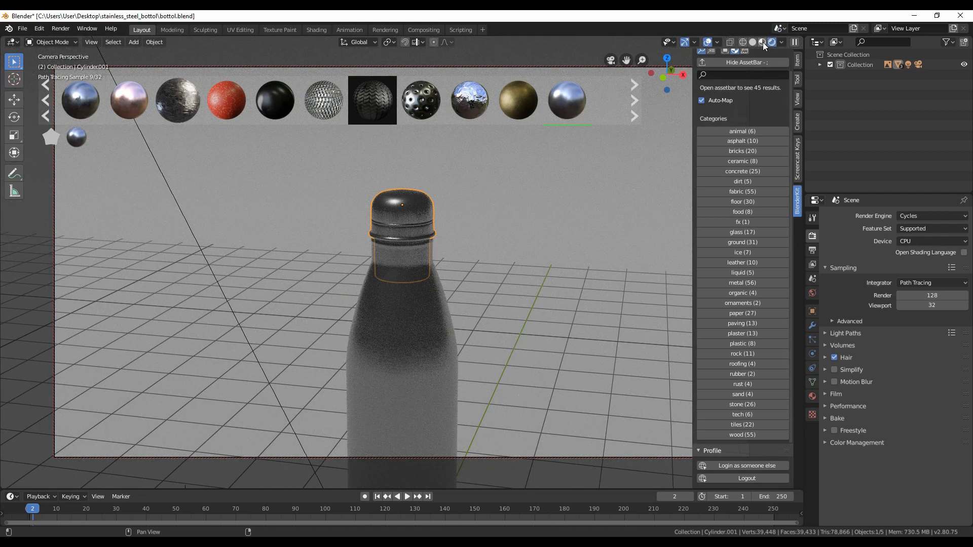
Return to solid shading, save, and cylinder-project the cap's UVs in Edit Mode
left_click(763, 42)
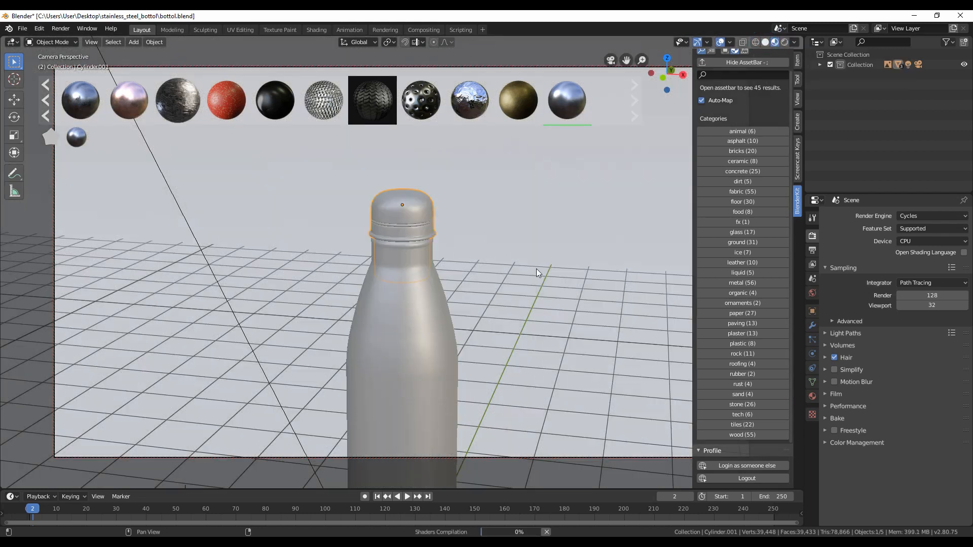
key("ctrl+s")
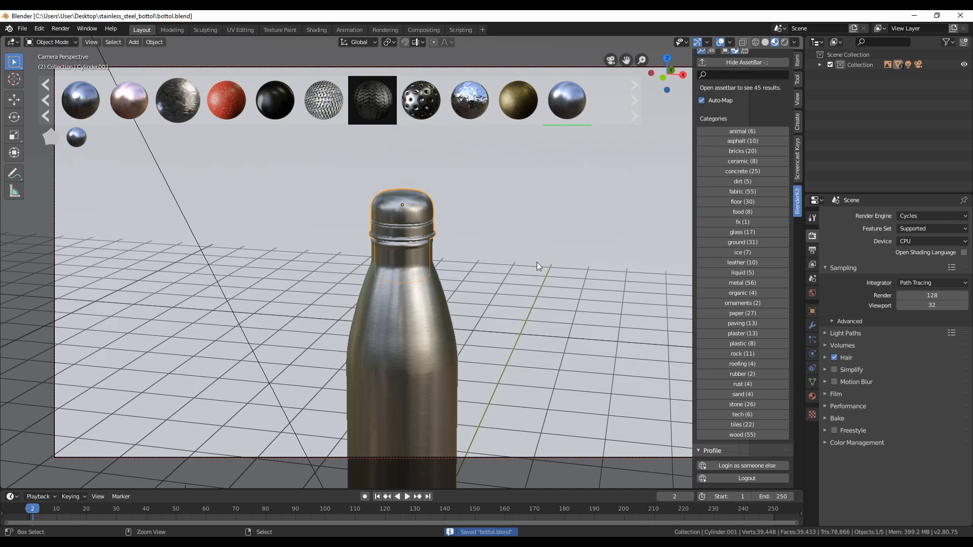
key("Tab")
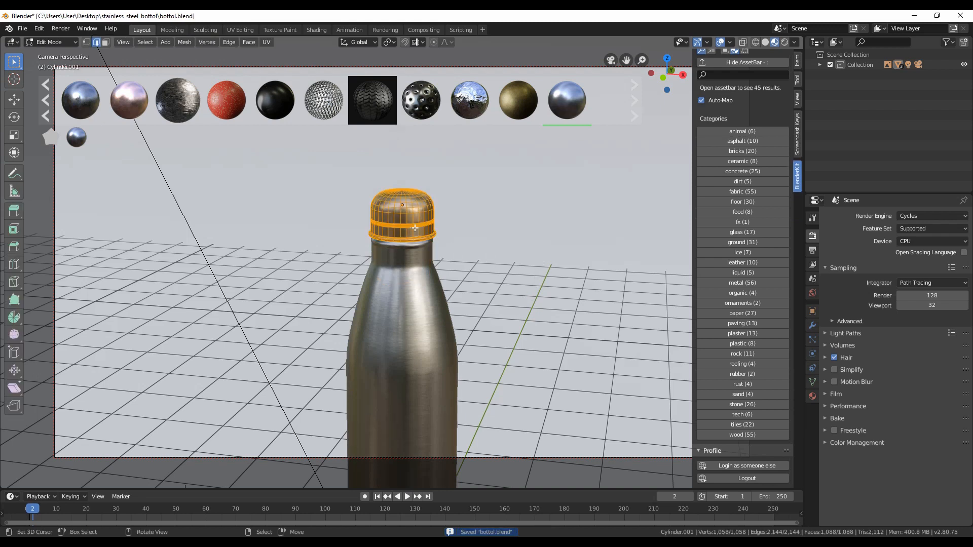
key("u")
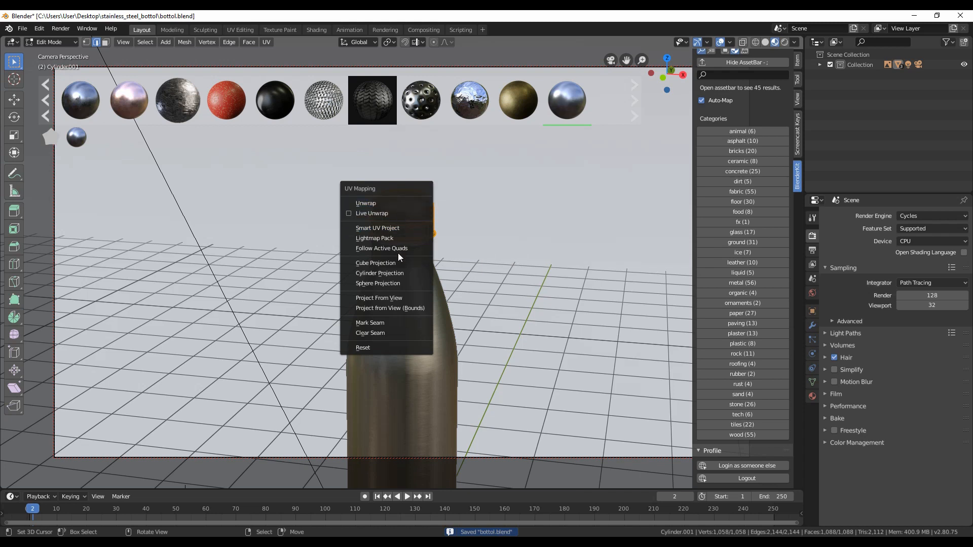
left_click(380, 273)
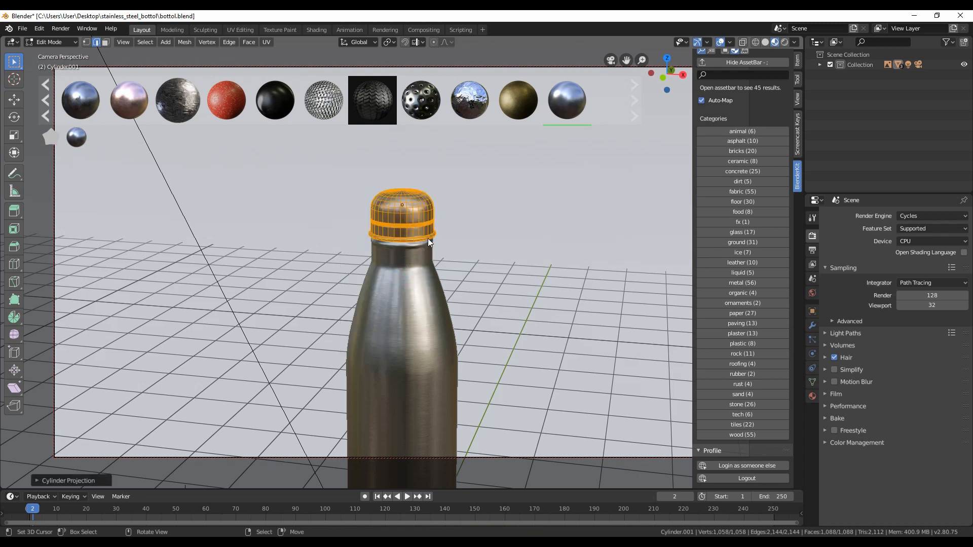
key("Tab")
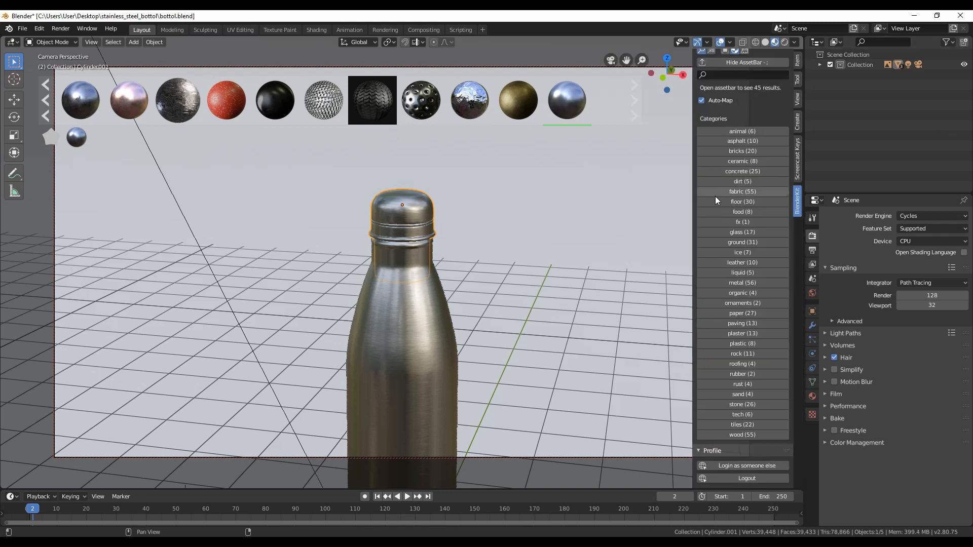
Hide the asset bar and sidebar, set the render engine to Eevee, and save the file
left_click(724, 63)
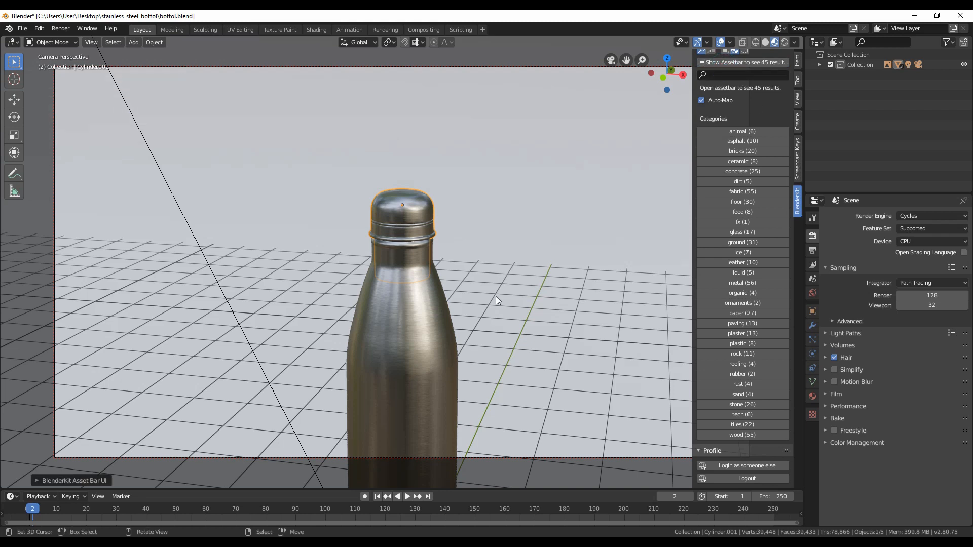
key("n")
scroll(494, 296, "down", 3)
scroll(495, 296, "up", 2)
scroll(464, 347, "up", 2)
scroll(485, 191, "down", 1)
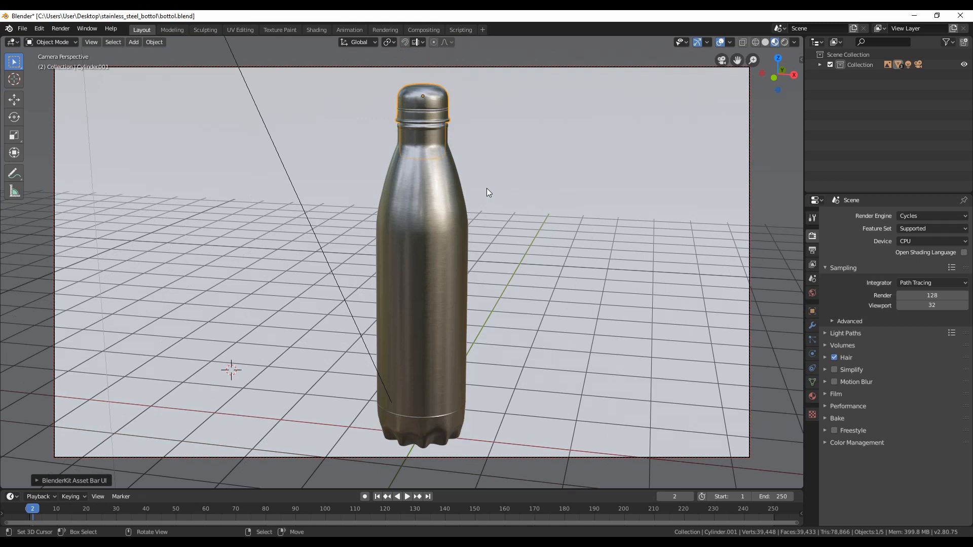
scroll(487, 203, "down", 1)
key("ctrl+s")
left_click(922, 215)
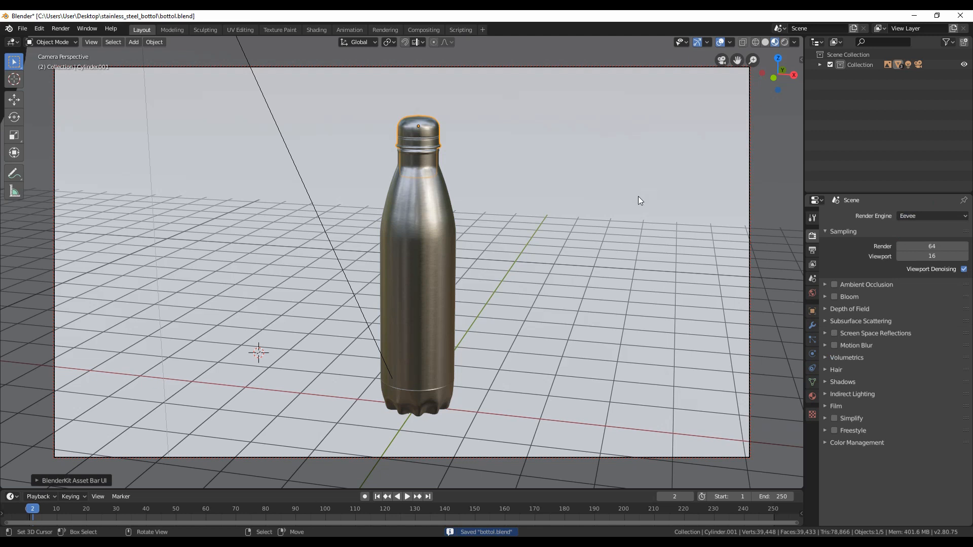
scroll(638, 196, "up", 1)
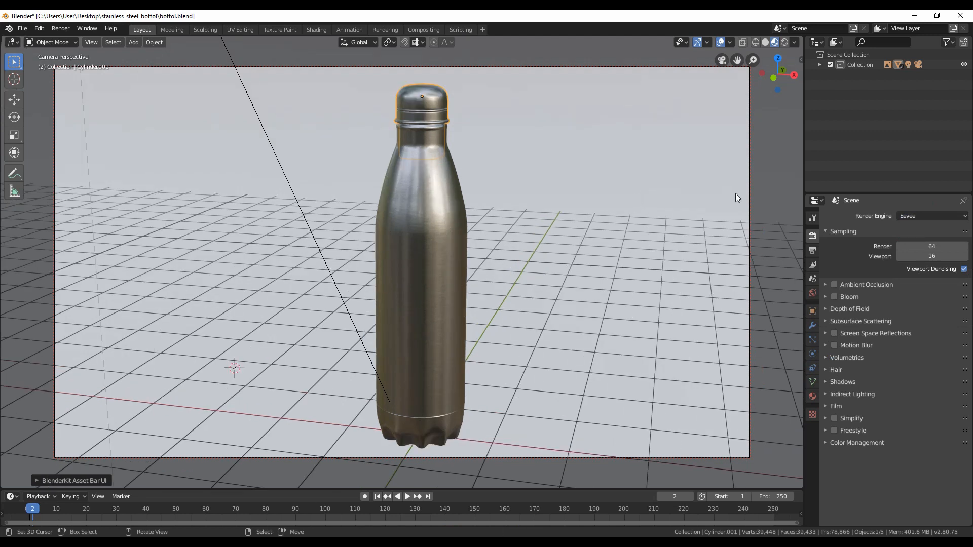
left_click(812, 218)
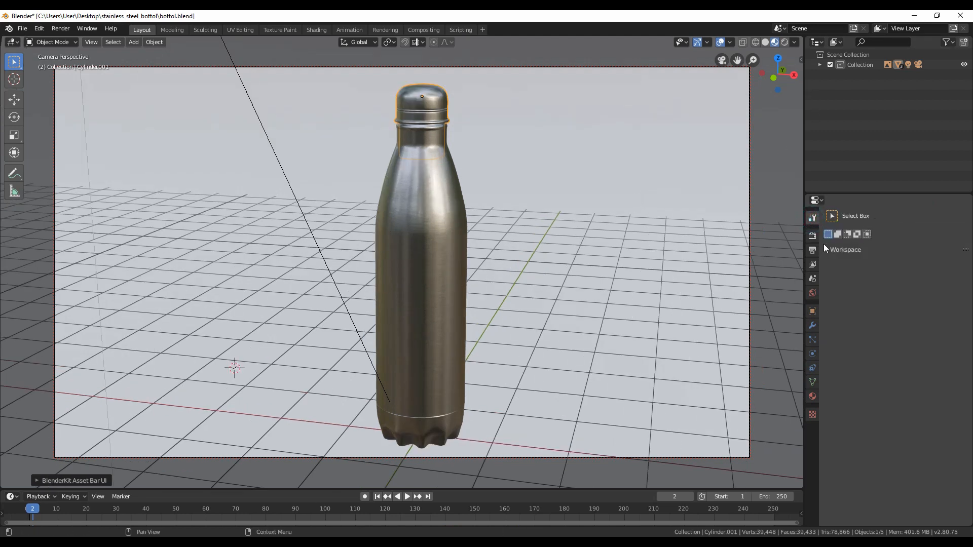
left_click(812, 235)
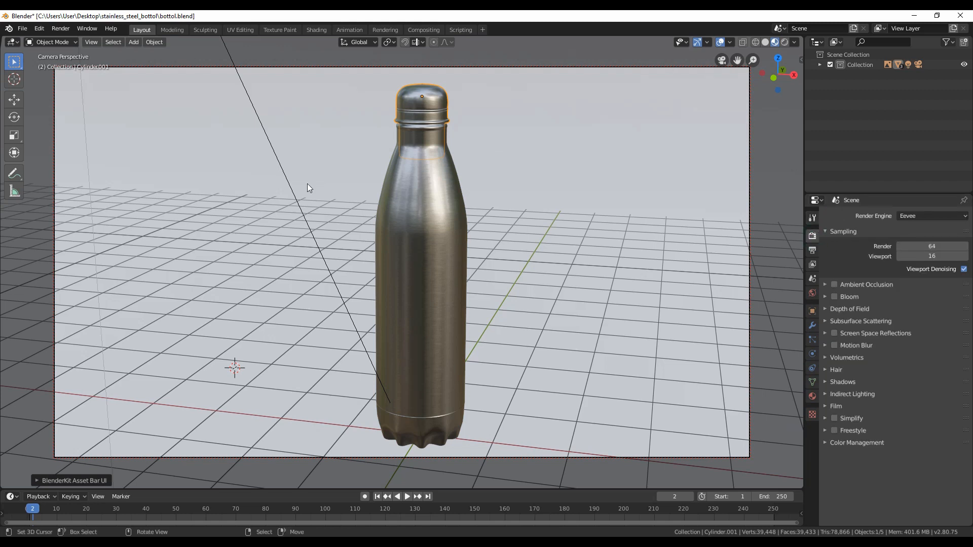
key("ctrl+s")
Render the frame in Eevee, close the result, switch the engine to Cycles and save
left_click(60, 29)
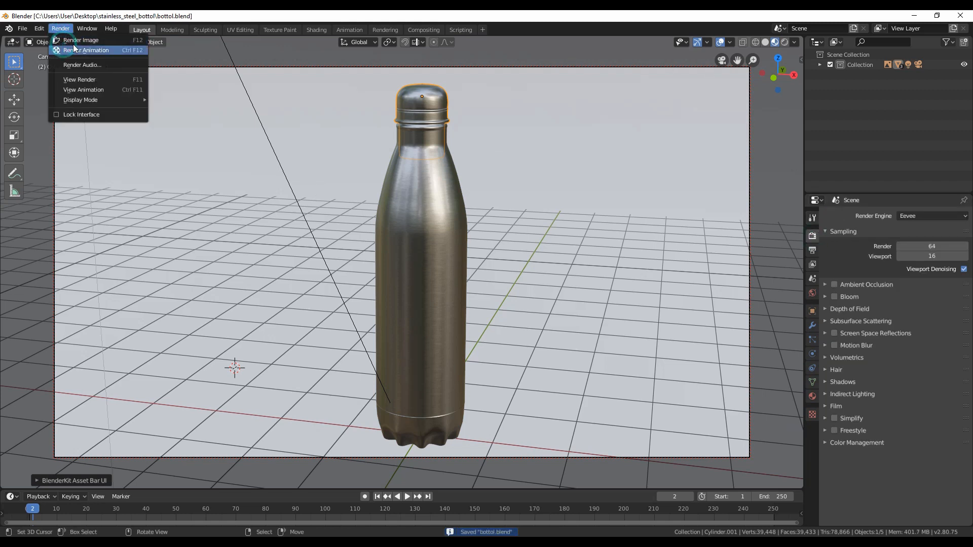
left_click(80, 41)
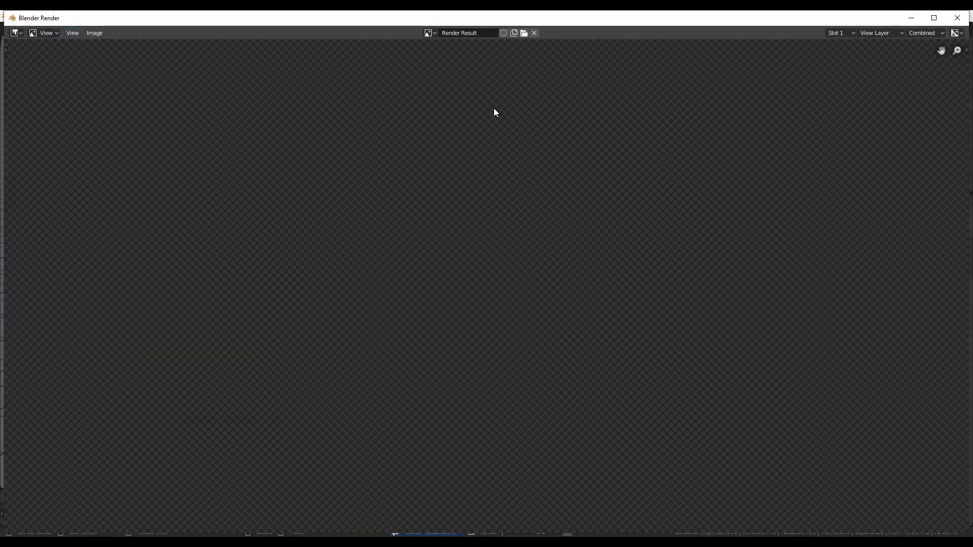
left_click(957, 18)
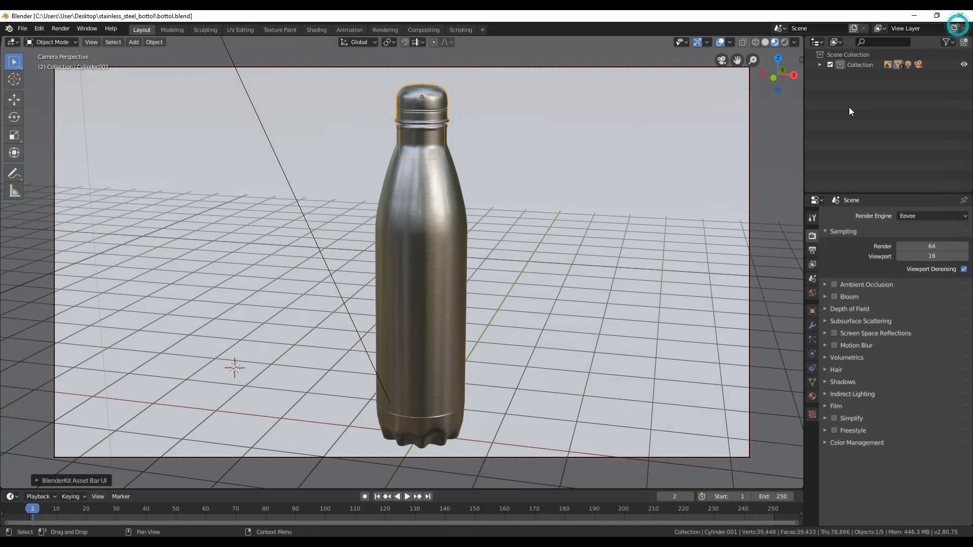
left_click(915, 215)
left_click(907, 247)
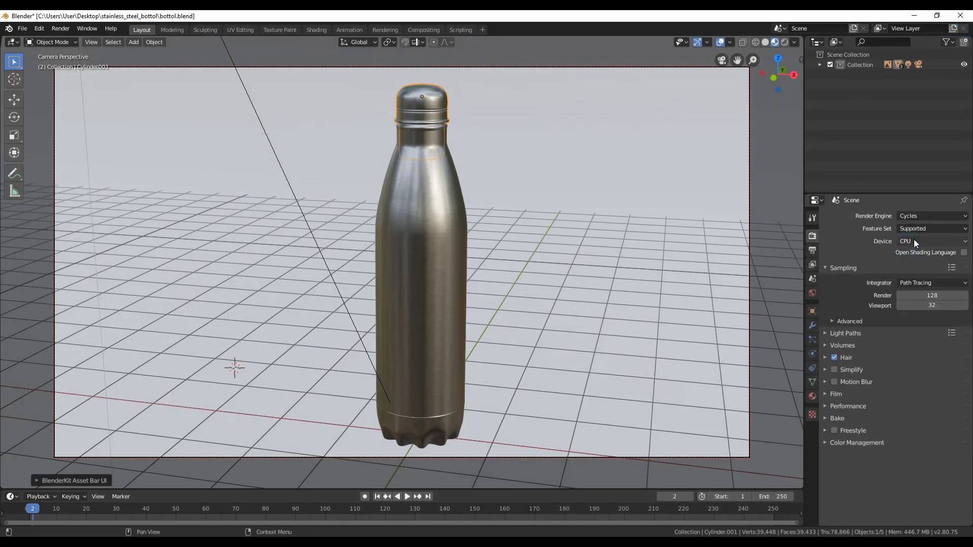
key("ctrl+s")
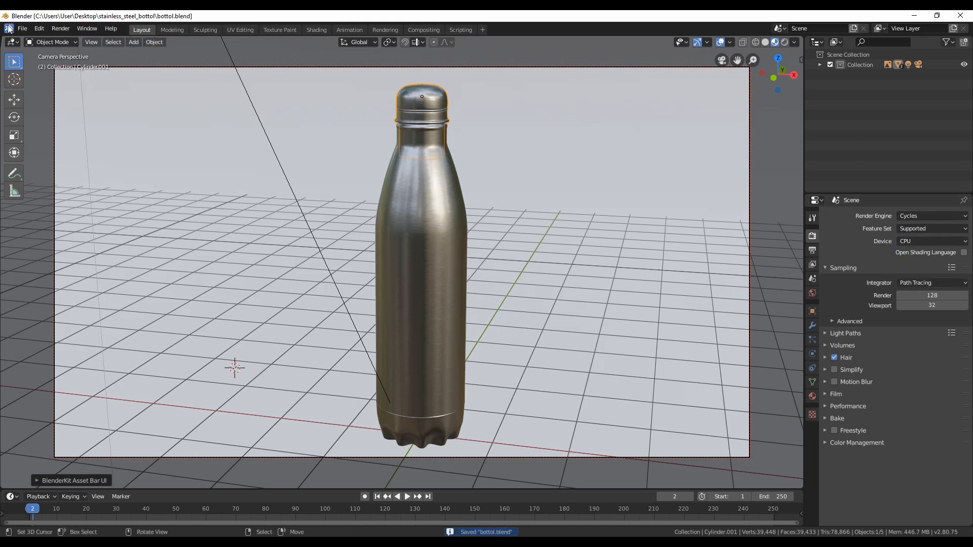
Render the frame with Cycles maximized, close the finished render, save, and go to front view
left_click(58, 30)
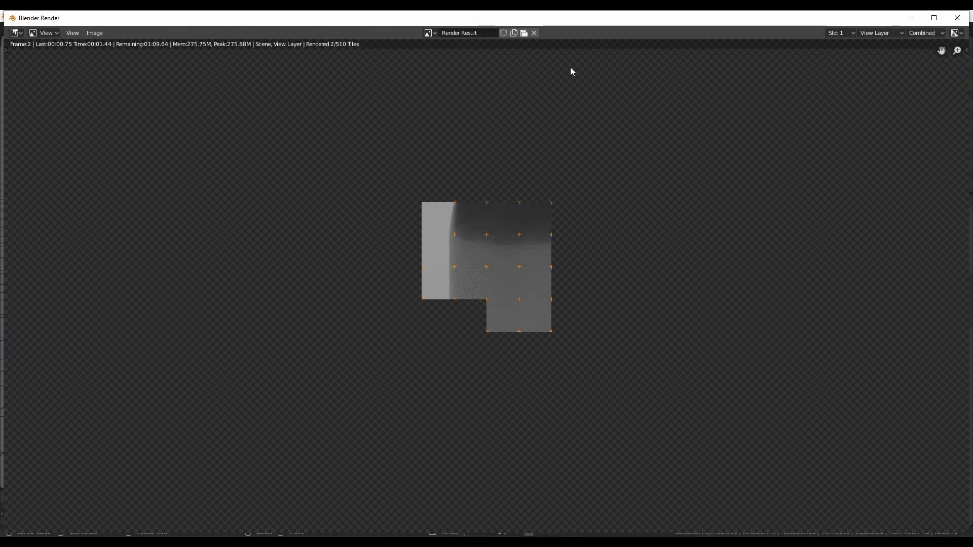
left_click(933, 18)
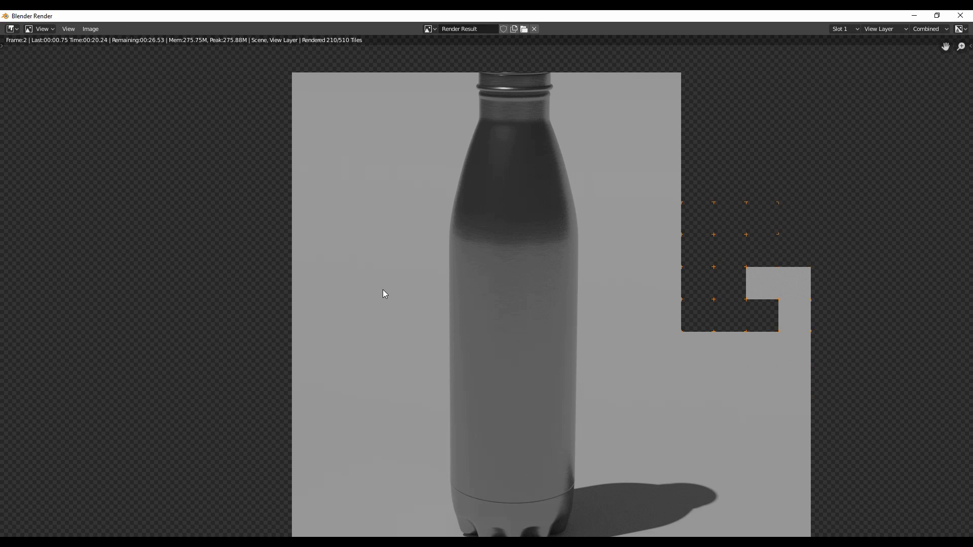
scroll(551, 247, "down", 1)
scroll(551, 248, "down", 1)
scroll(551, 247, "up", 1)
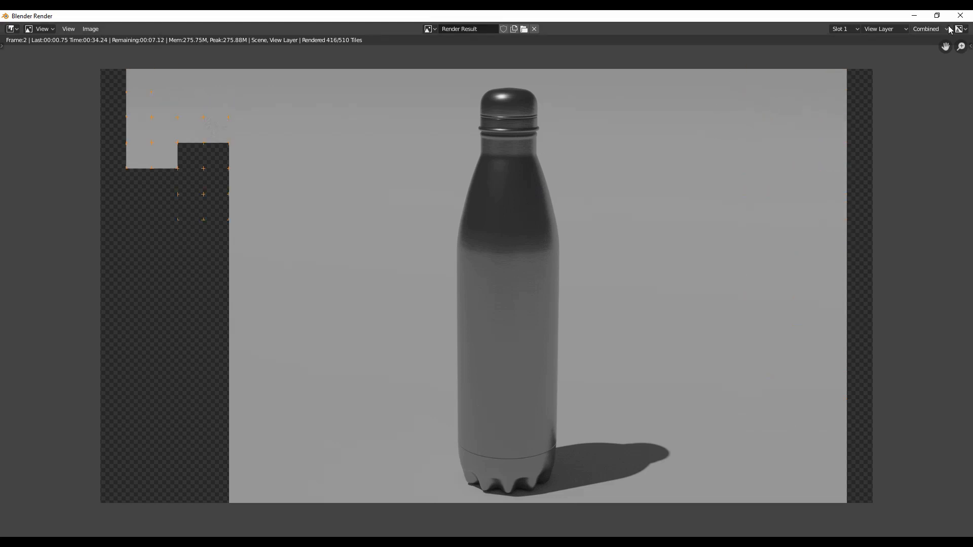
left_click(685, 178)
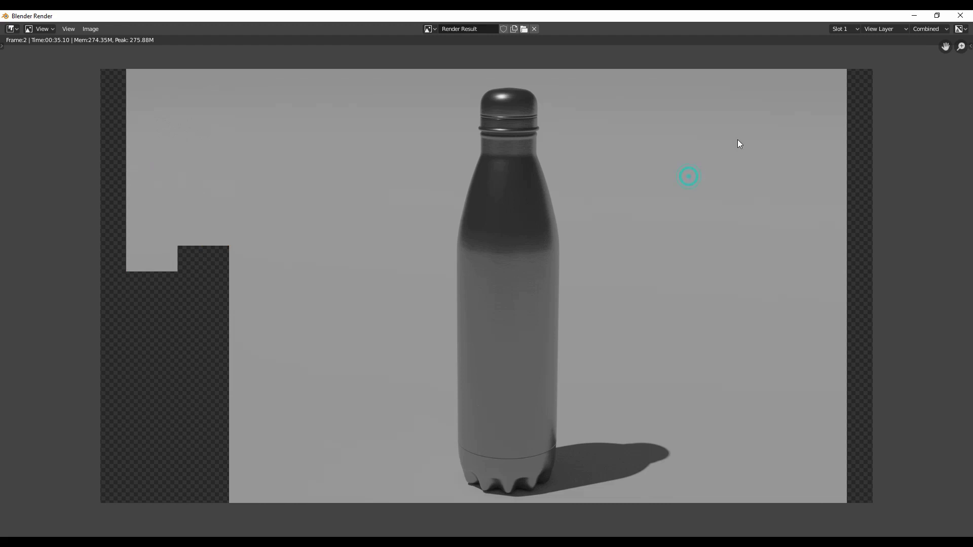
left_click(959, 16)
key("ctrl+s")
key("KP_1")
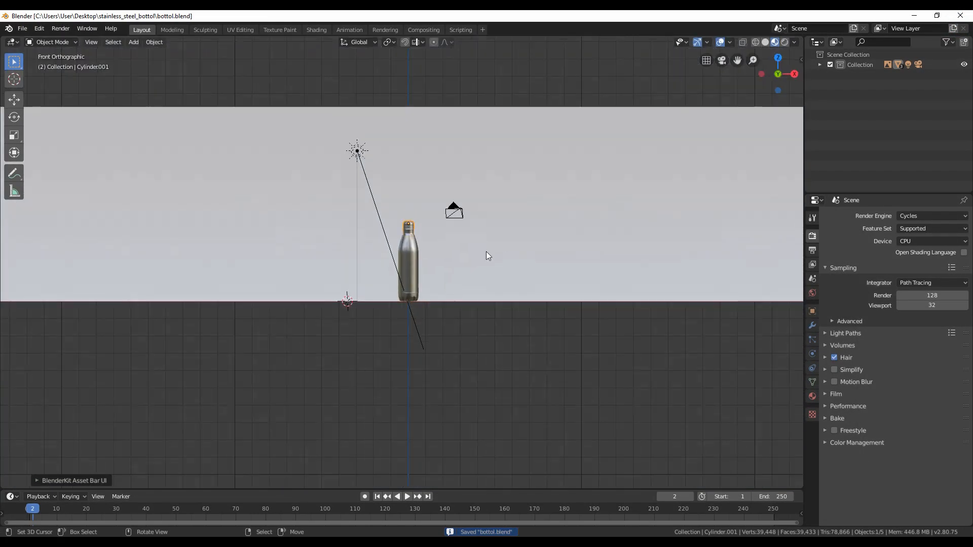
Enable world nodes and set the world colour input to an Environment Texture
middle_click_drag(451, 284, 810, 338)
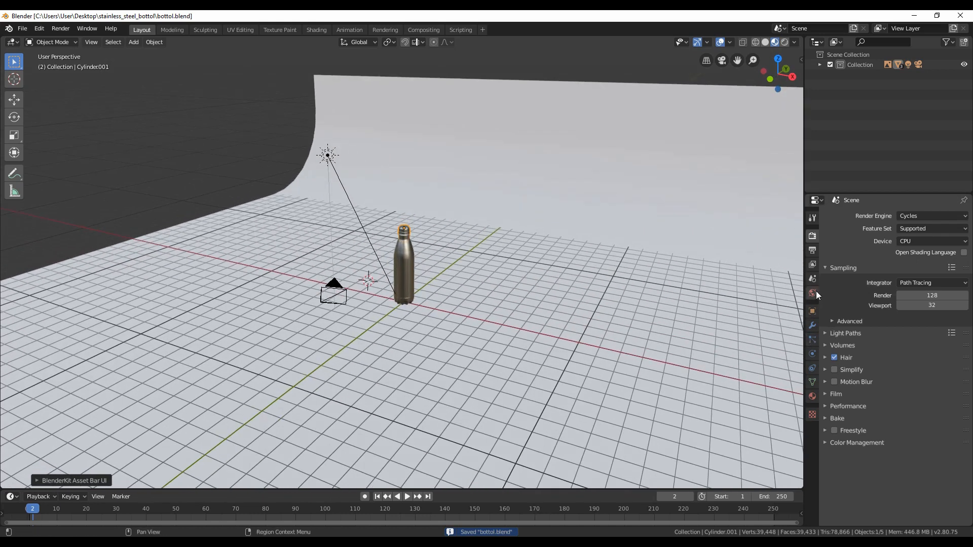
left_click(812, 293)
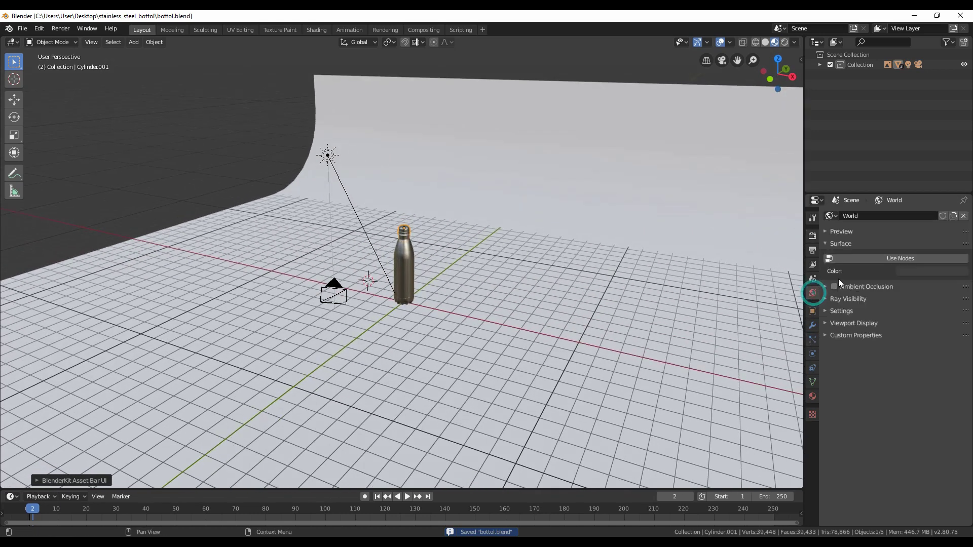
left_click(907, 258)
left_click(962, 276)
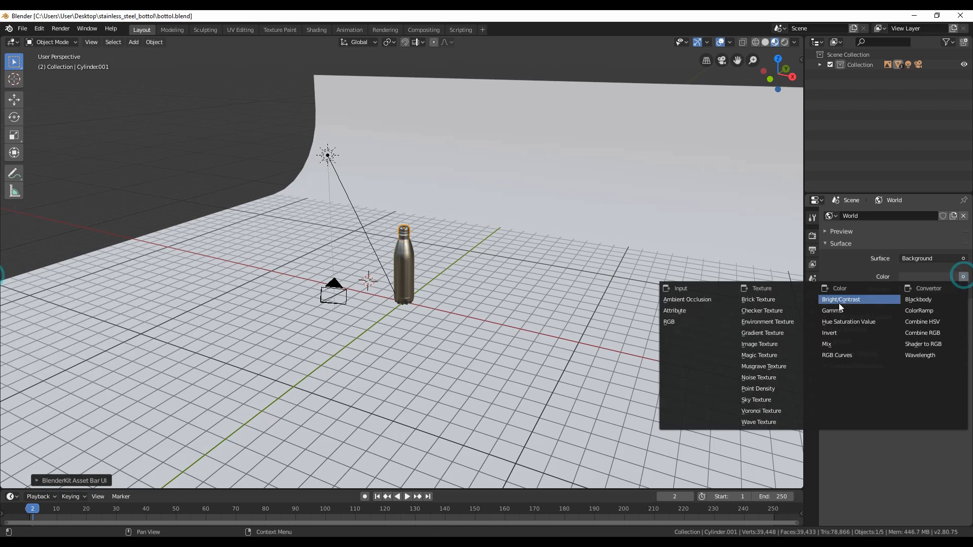
left_click(767, 322)
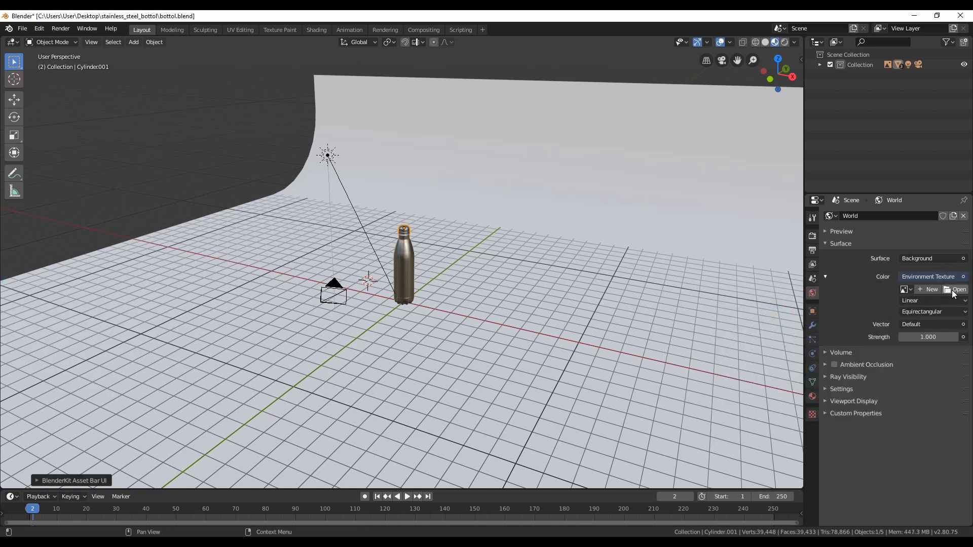
left_click(935, 259)
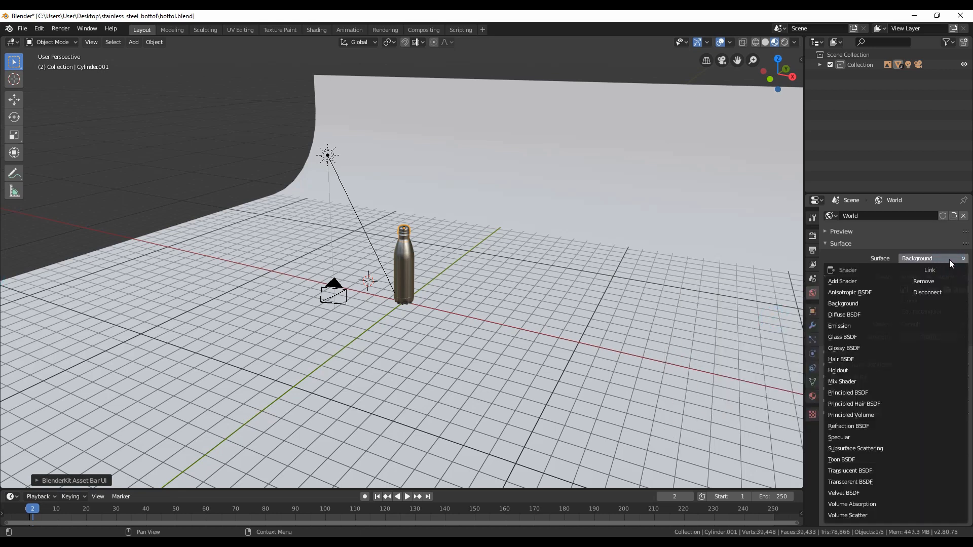
left_click(949, 260)
Load noon_grass_4k.hdr from the HDRI folder into the environment texture
left_click(938, 292)
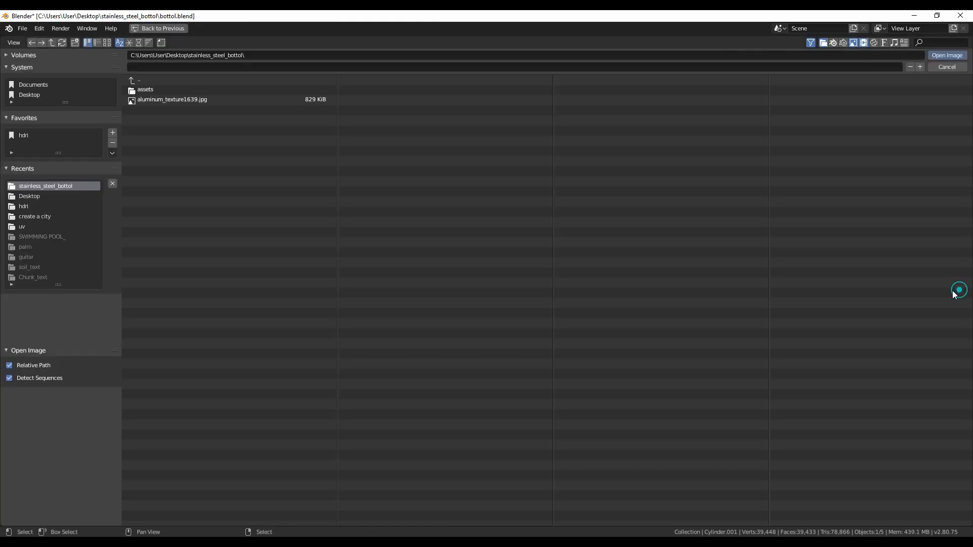
left_click(24, 135)
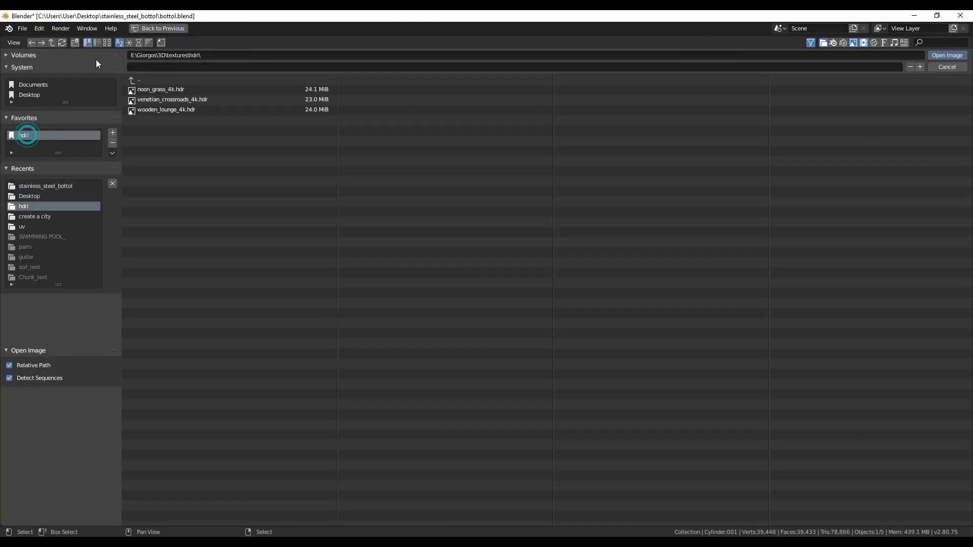
left_click(107, 43)
left_click(239, 118)
key("Return")
Through the camera, preview the HDRI-lit bottle in rendered shading, return to material preview and save
key("KP_0")
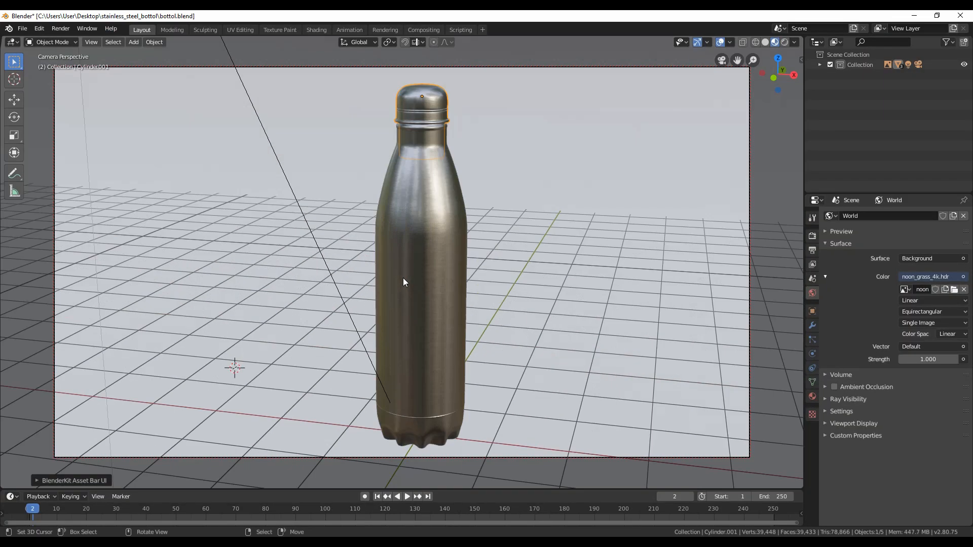
left_click(784, 42)
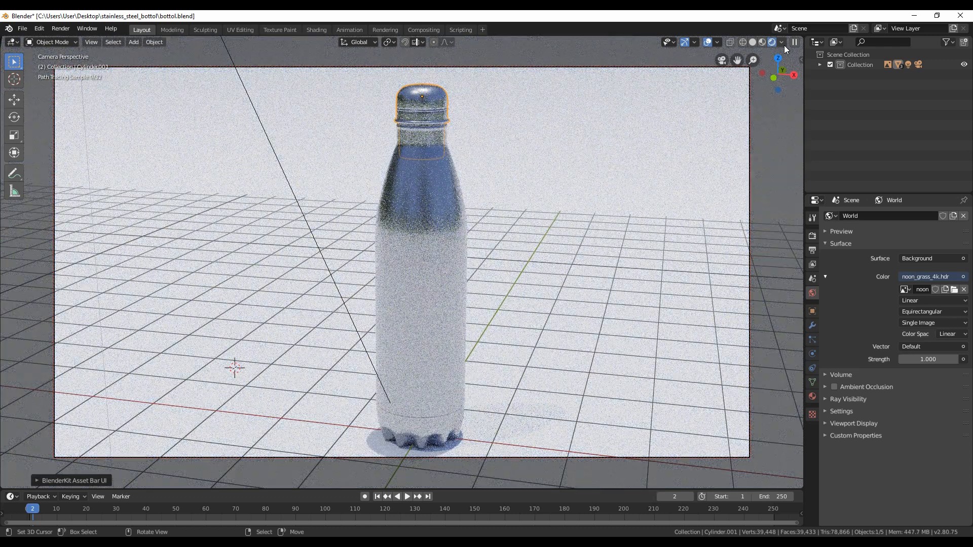
left_click(761, 45)
key("ctrl+s")
scroll(388, 301, "down", 3)
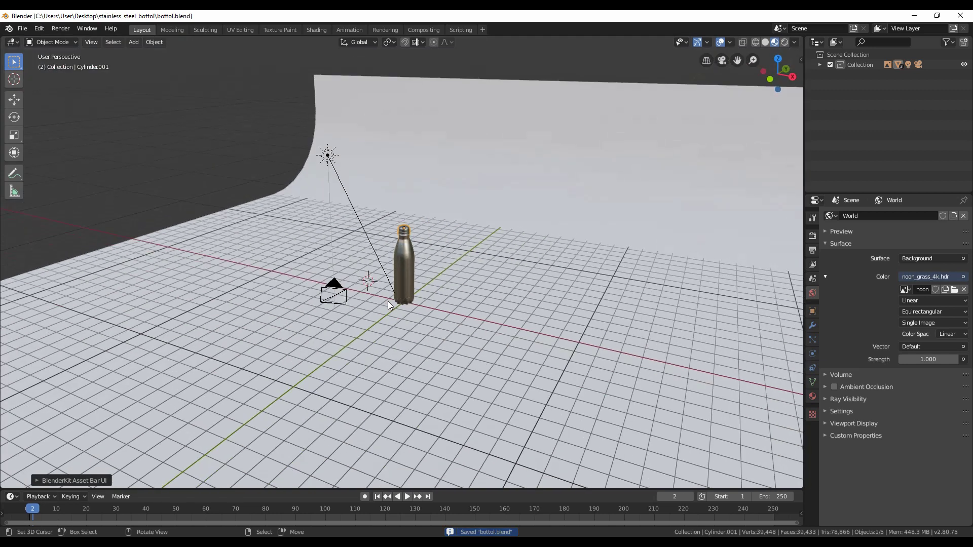
In top wireframe view, duplicate the sun light and place the copy right of the bottle
left_click(328, 159)
key("KP_7")
key("KP_0")
key("z")
left_click(255, 274)
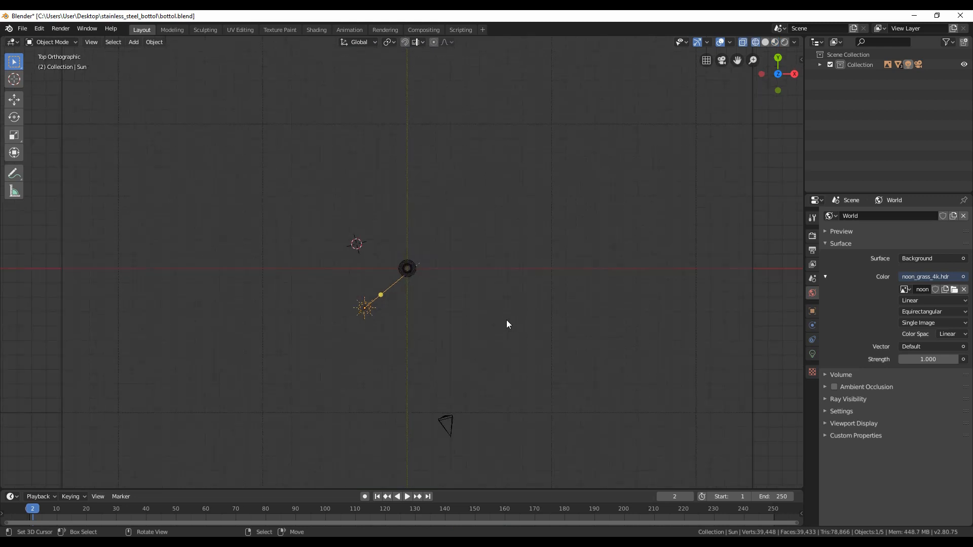
key("shift+d")
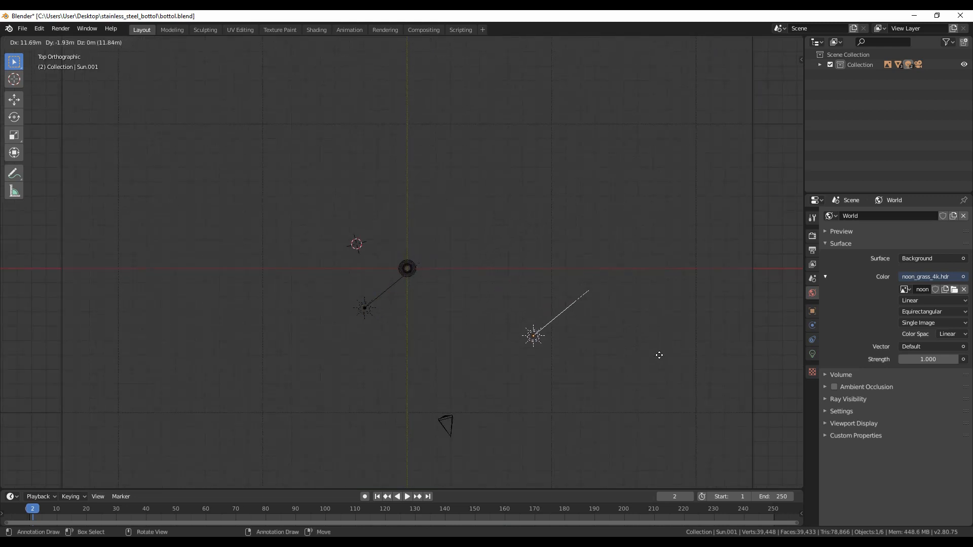
left_click(667, 364)
Rotate and tilt the new sun toward the bottle, save, and preview the two-sun lighting through the camera
key("r")
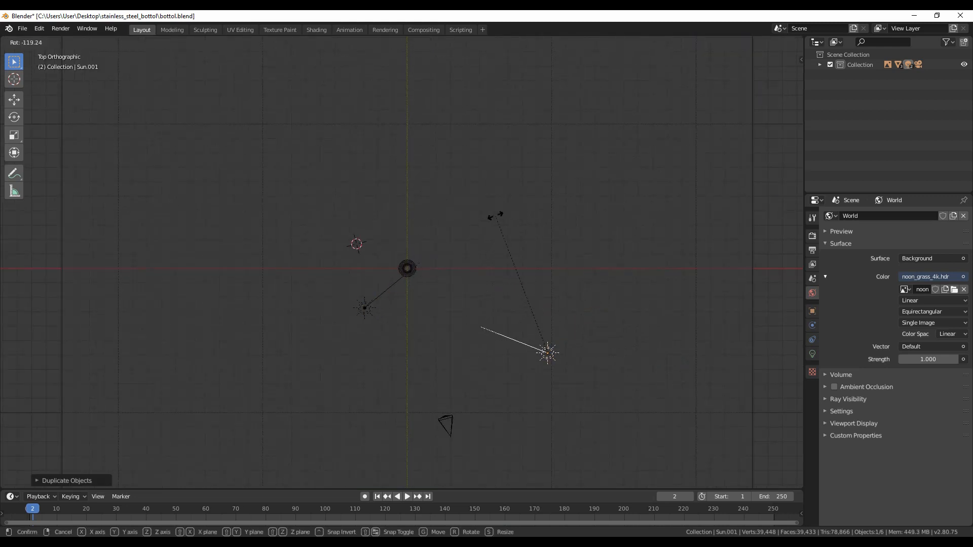
left_click(502, 215)
key("KP_1")
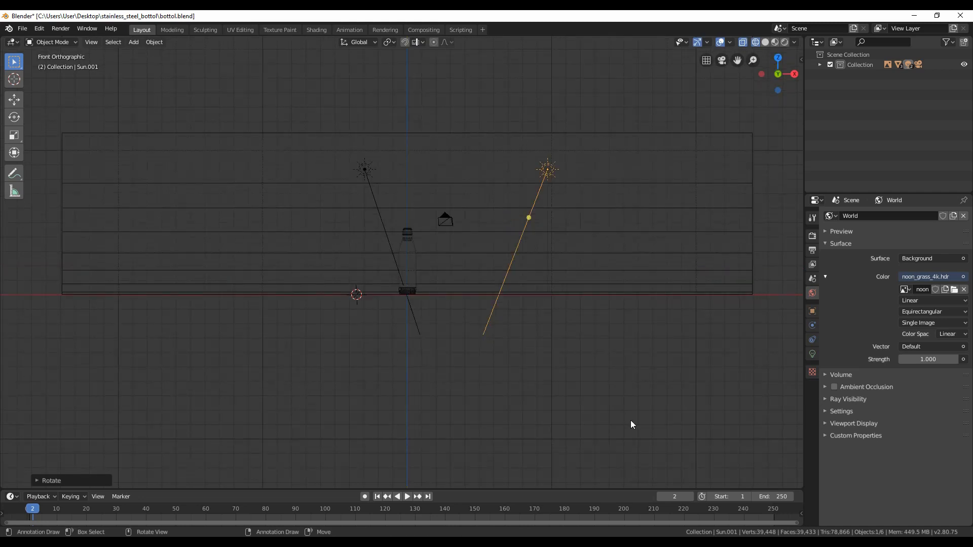
key("r")
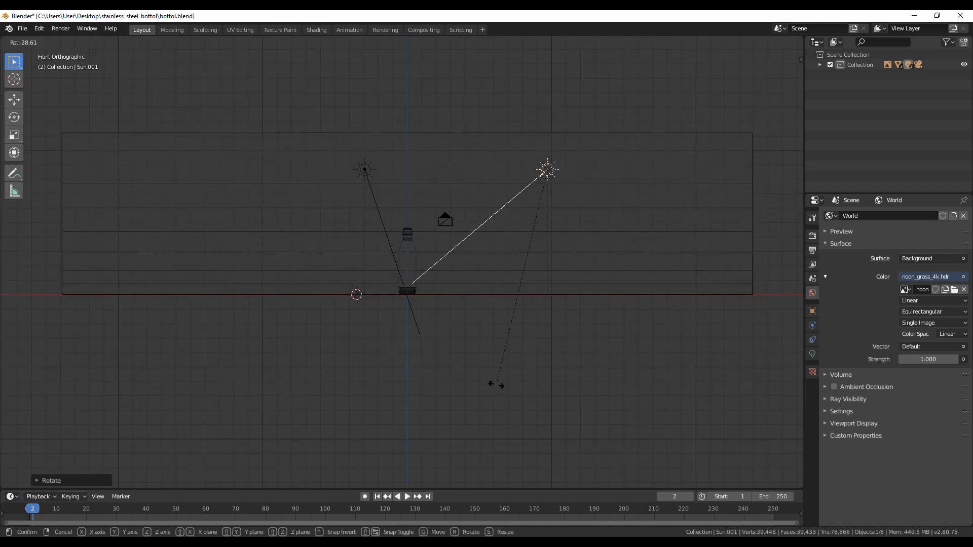
left_click(483, 379)
key("KP_0")
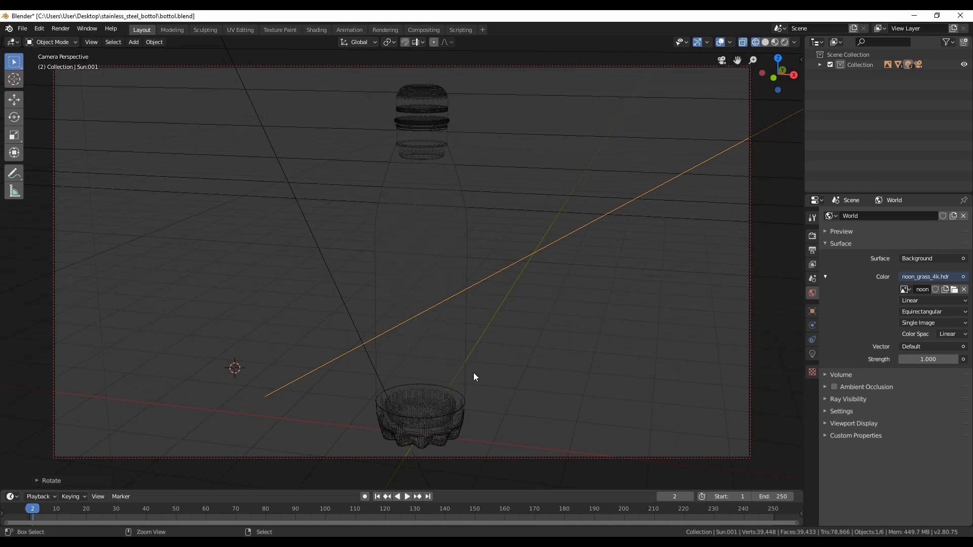
key("ctrl+s")
left_click(783, 43)
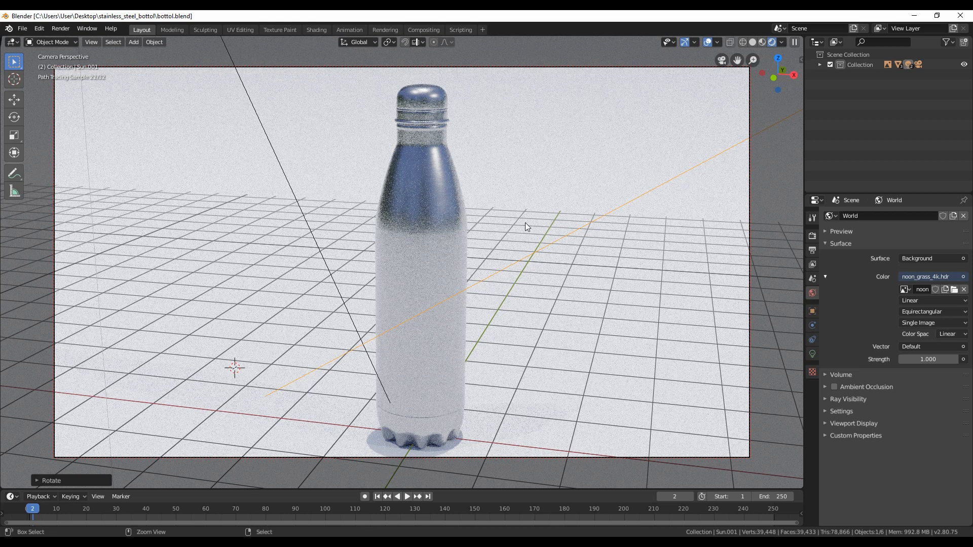
Save the two-sun lighting setup, switch back to Material Preview shading and view from the front
key("ctrl+s")
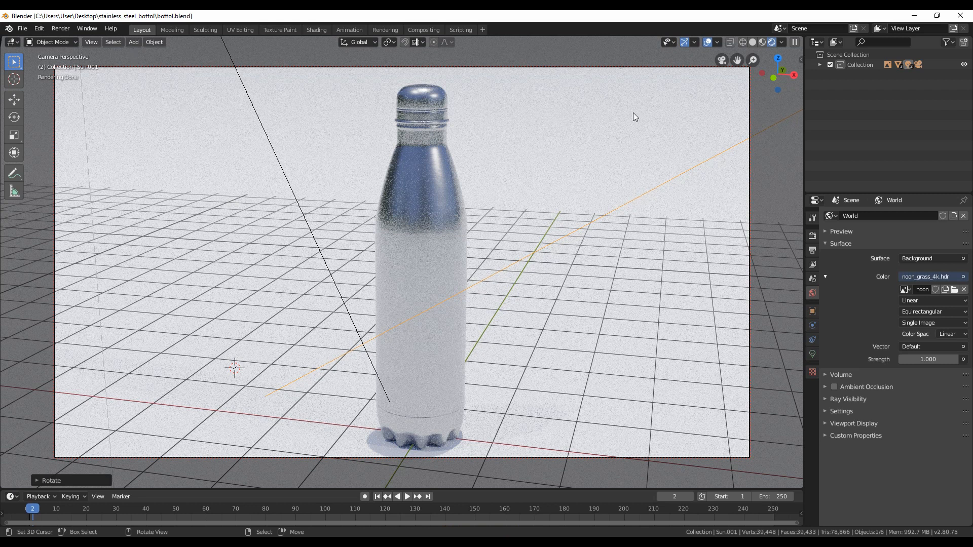
left_click(762, 42)
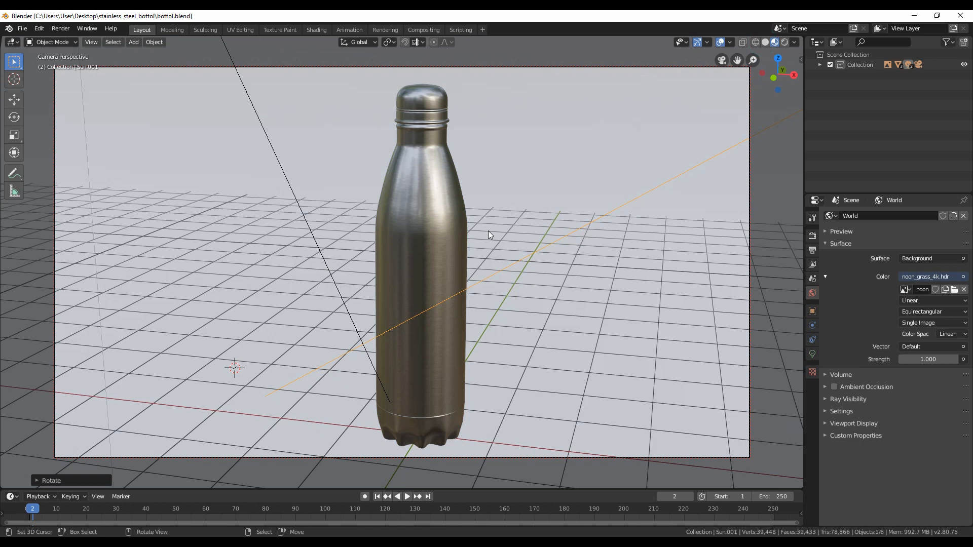
key("KP_1")
middle_click_drag(488, 234, 410, 299)
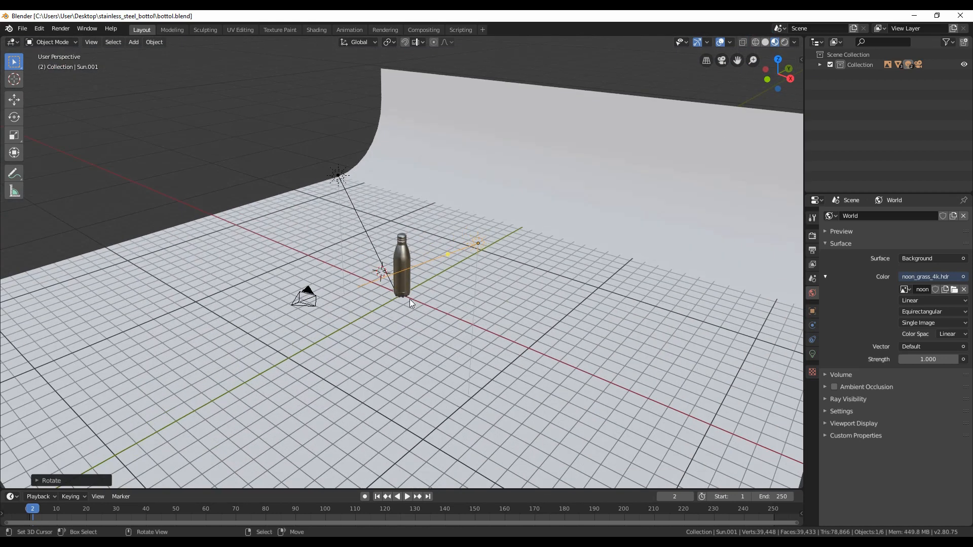